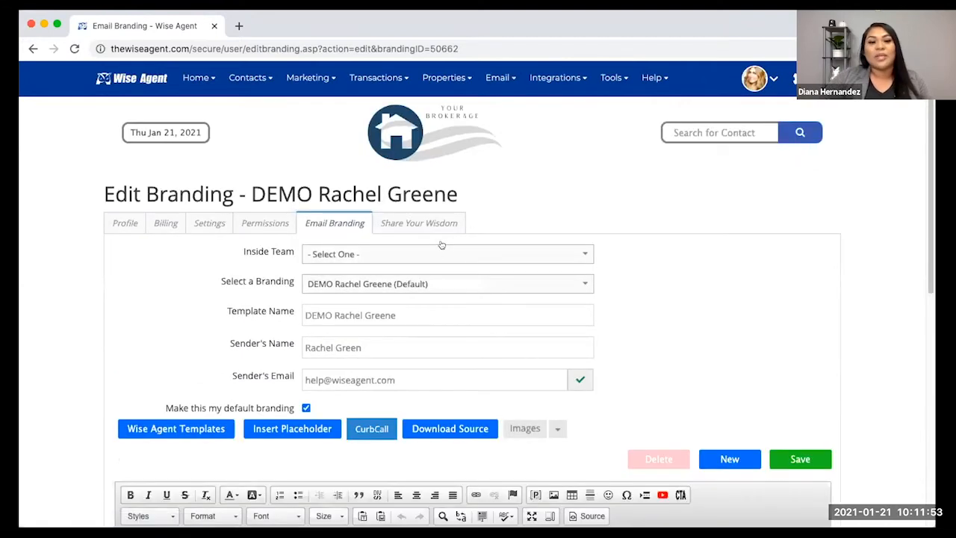
Look through the saved brandings and browse the Wise Agent content templates without applying one
left_click(400, 287)
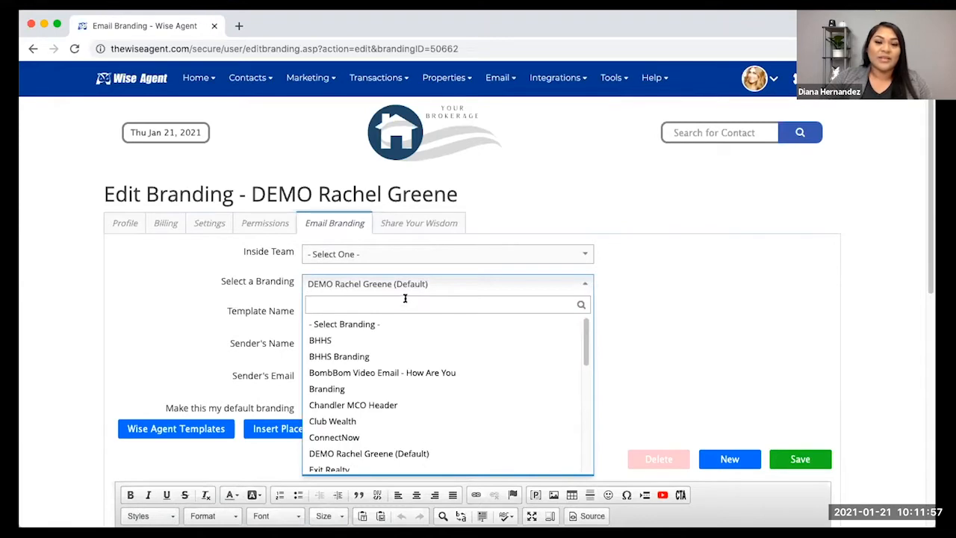
left_click(636, 269)
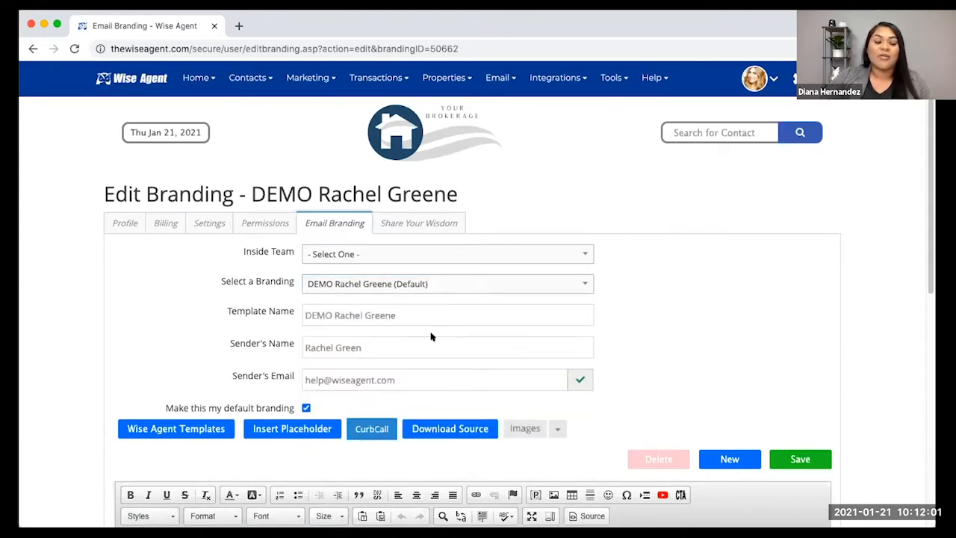
left_click(174, 427)
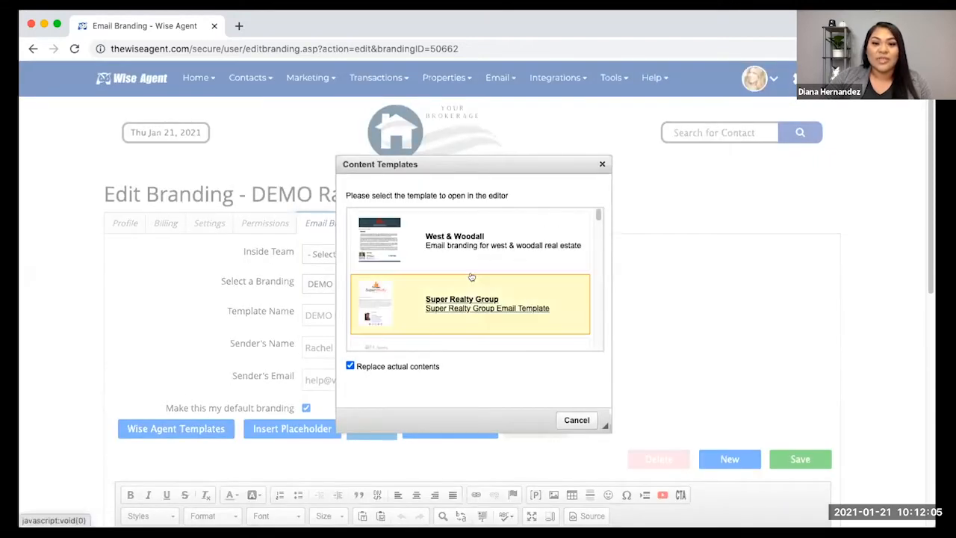
scroll(533, 259, "down", 2)
left_click_drag(600, 213, 623, 237)
scroll(613, 351, "up", 2)
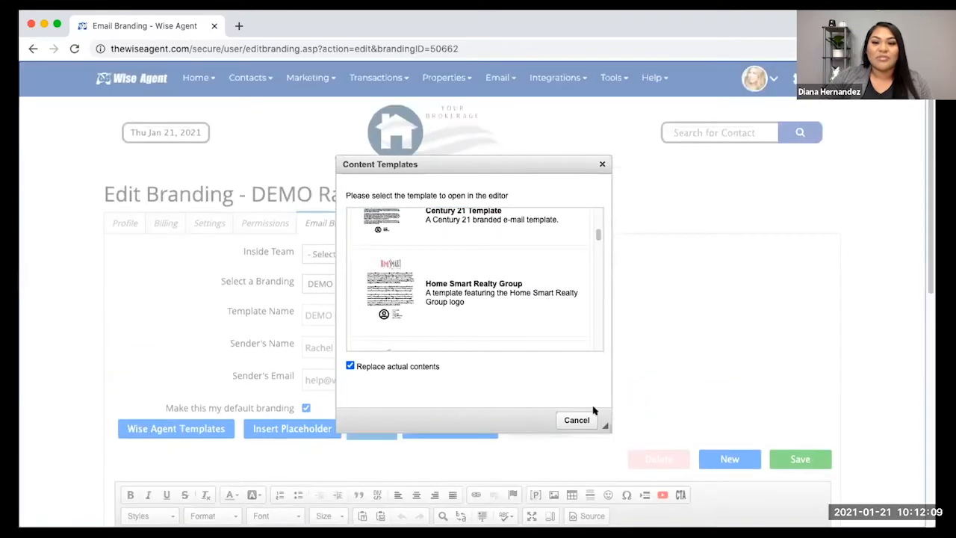
left_click(613, 364)
Examine the default email branding, including its signature block, social media icons and sender details
scroll(784, 416, "down", 5)
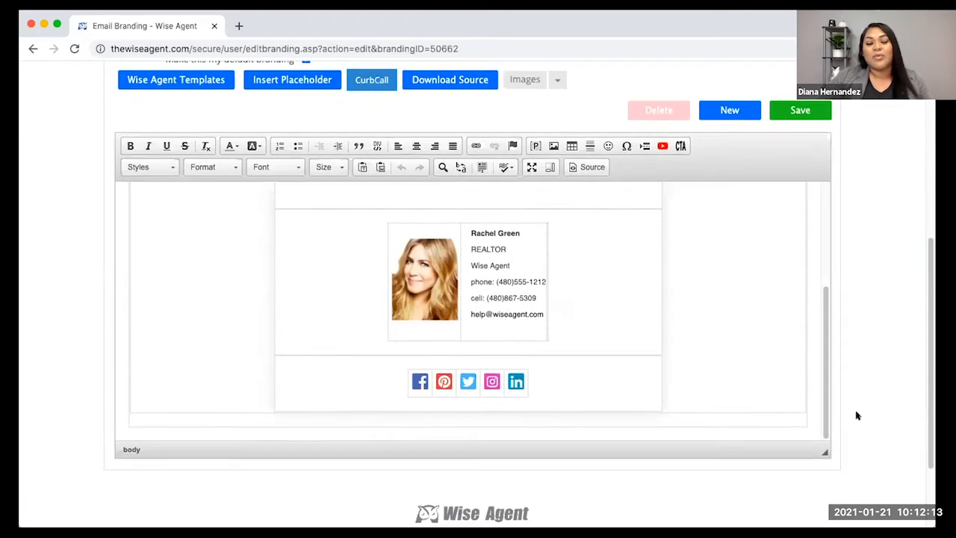
scroll(866, 417, "down", 1)
scroll(874, 417, "down", 1)
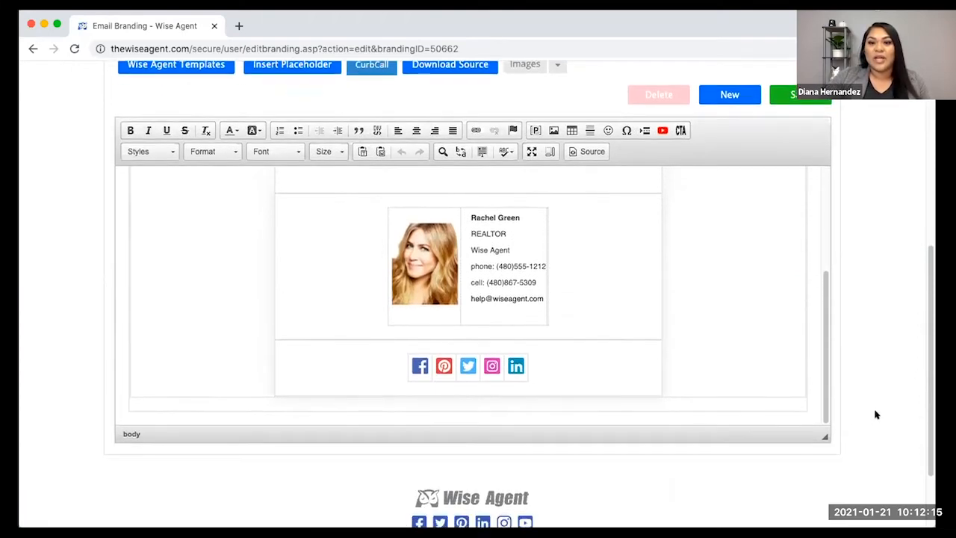
scroll(871, 414, "up", 2)
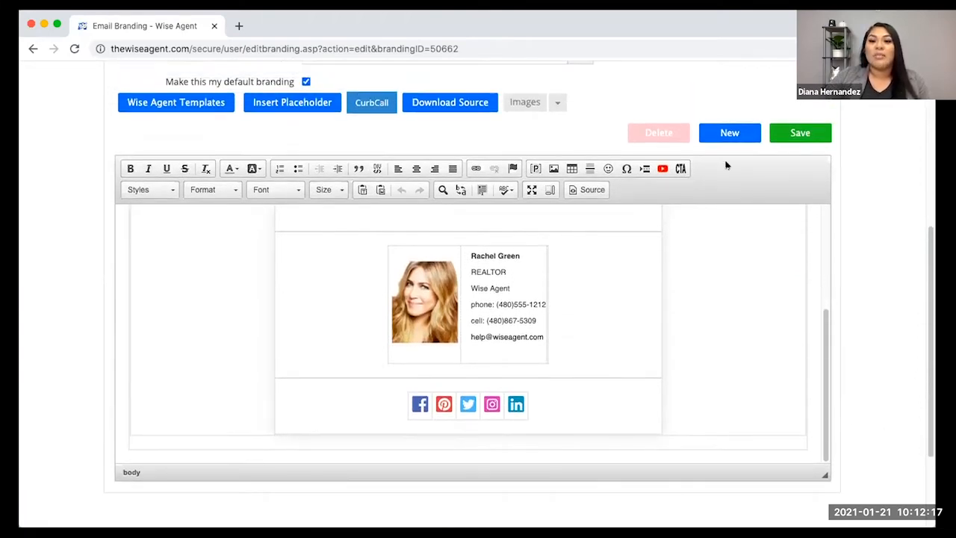
scroll(801, 293, "down", 1)
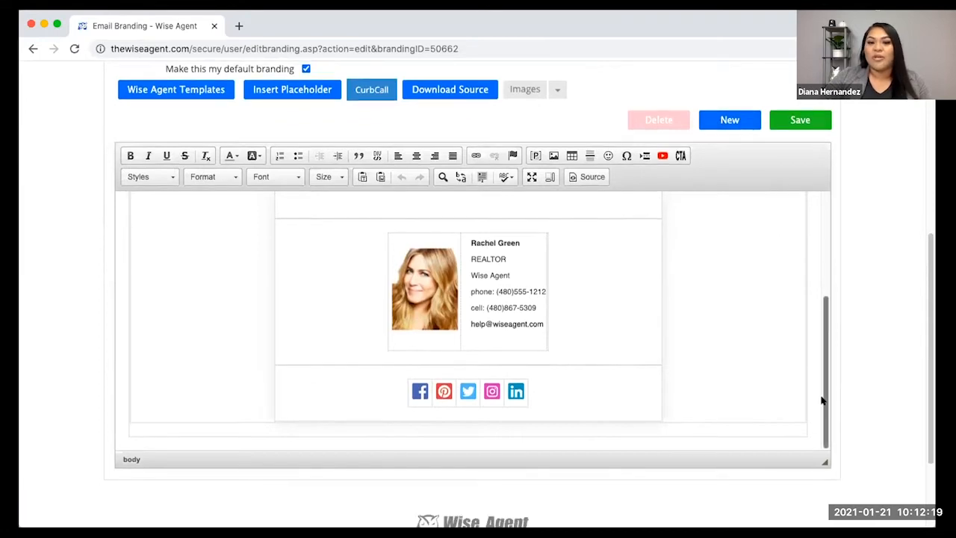
scroll(870, 414, "up", 4)
scroll(875, 421, "up", 8)
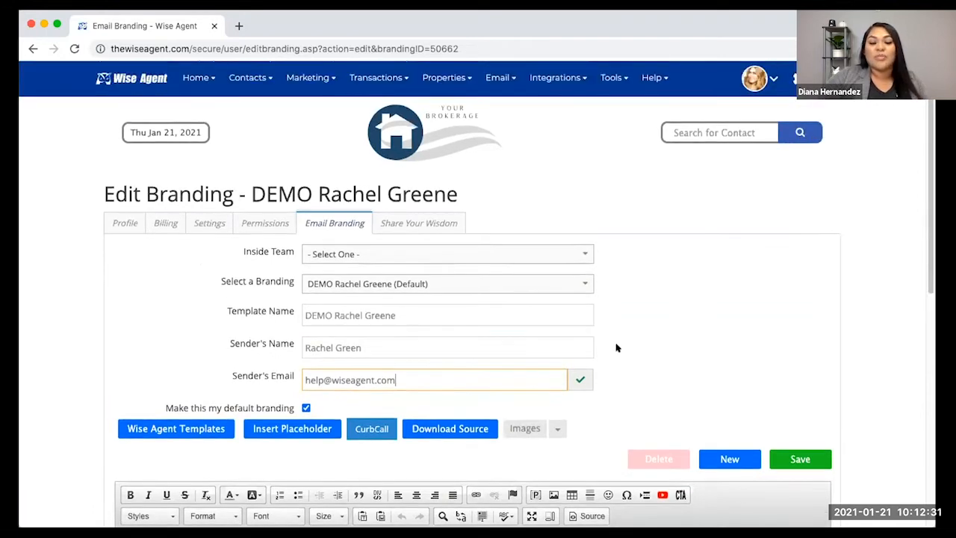
scroll(611, 345, "down", 5)
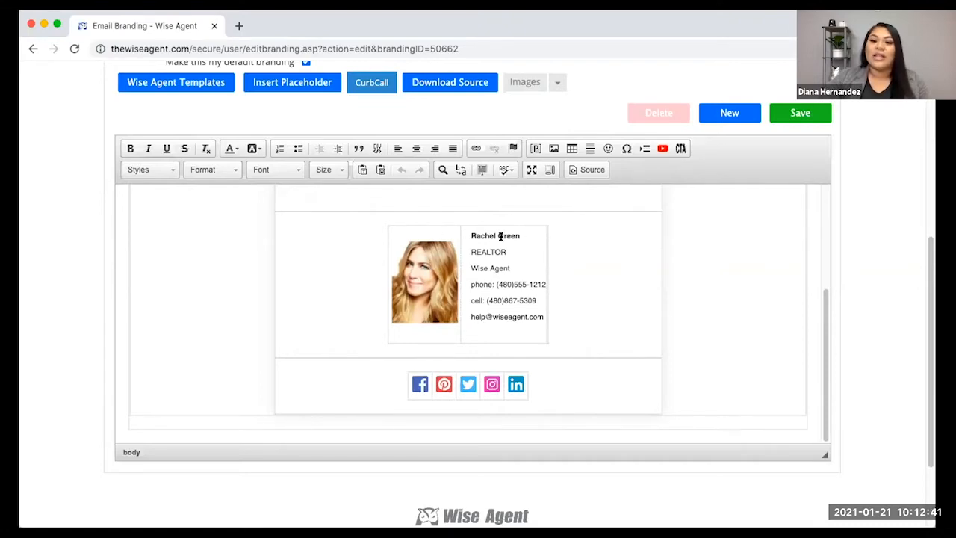
scroll(732, 373, "down", 2)
scroll(730, 380, "up", 6)
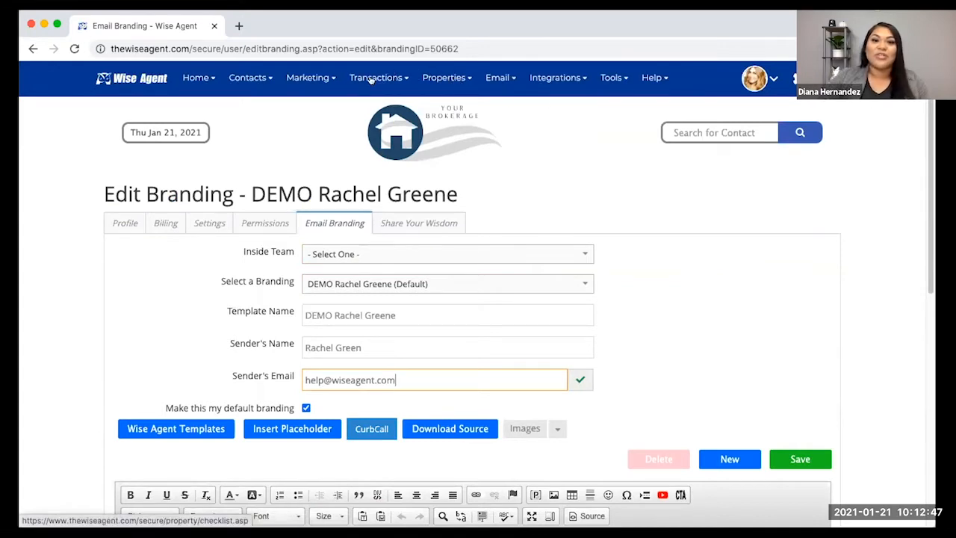
Start a February email newsletter in Spanish without selecting any designation logos
left_click(320, 76)
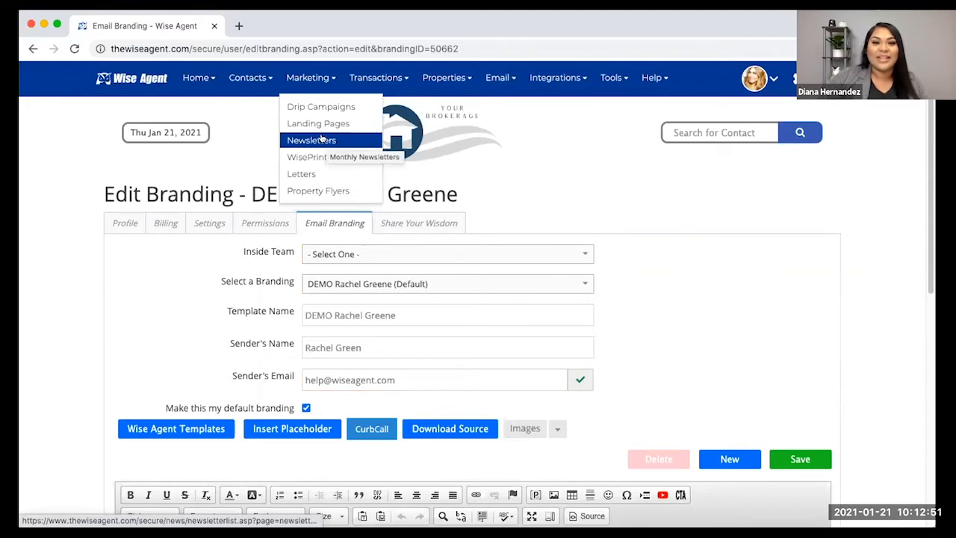
left_click(321, 140)
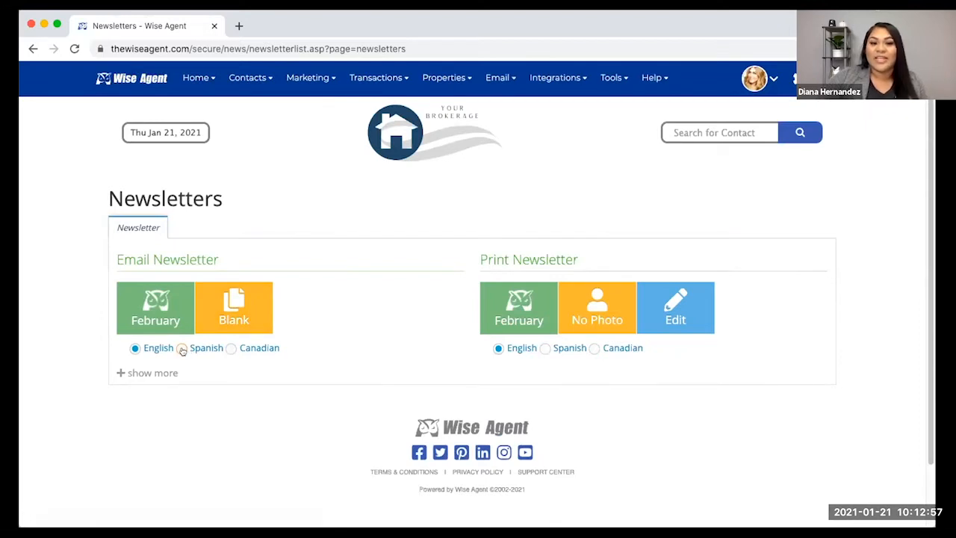
left_click(183, 348)
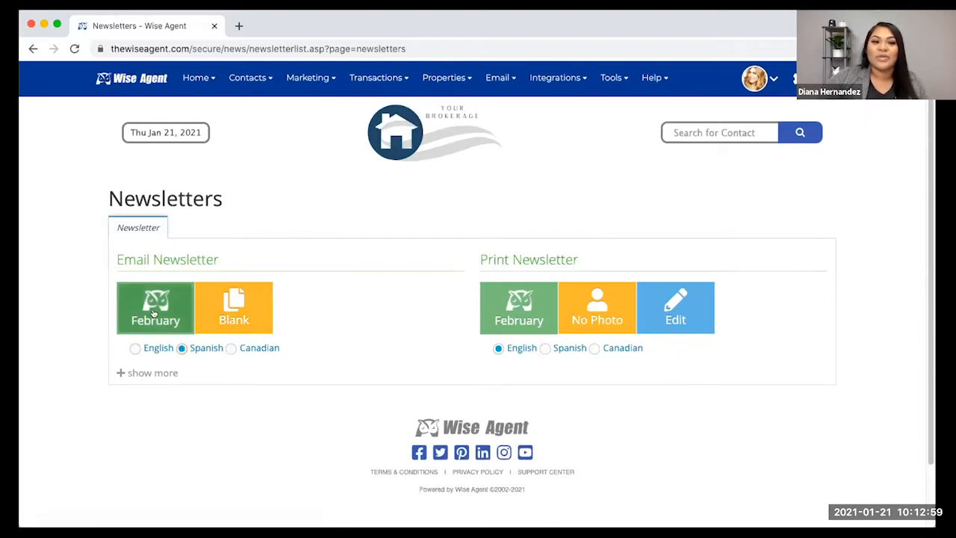
left_click(159, 316)
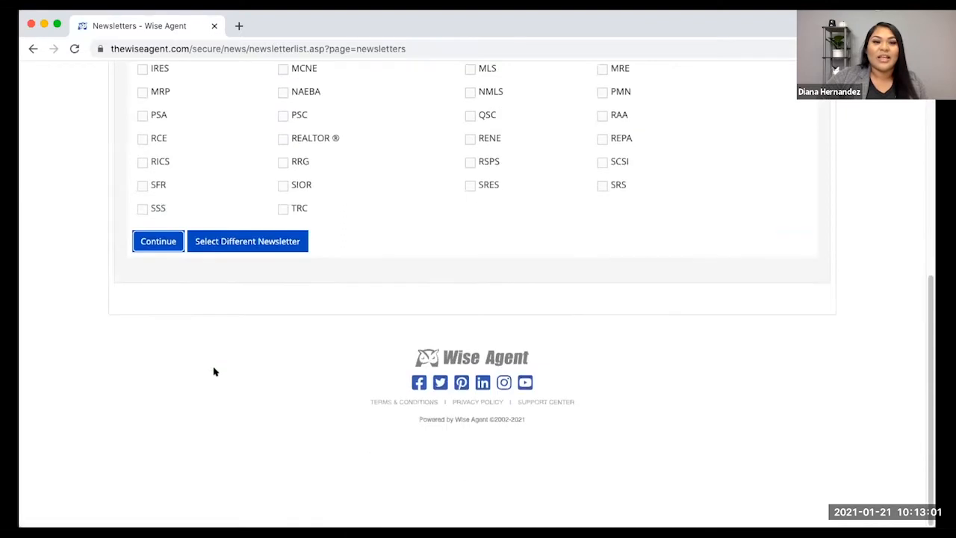
scroll(214, 370, "up", 4)
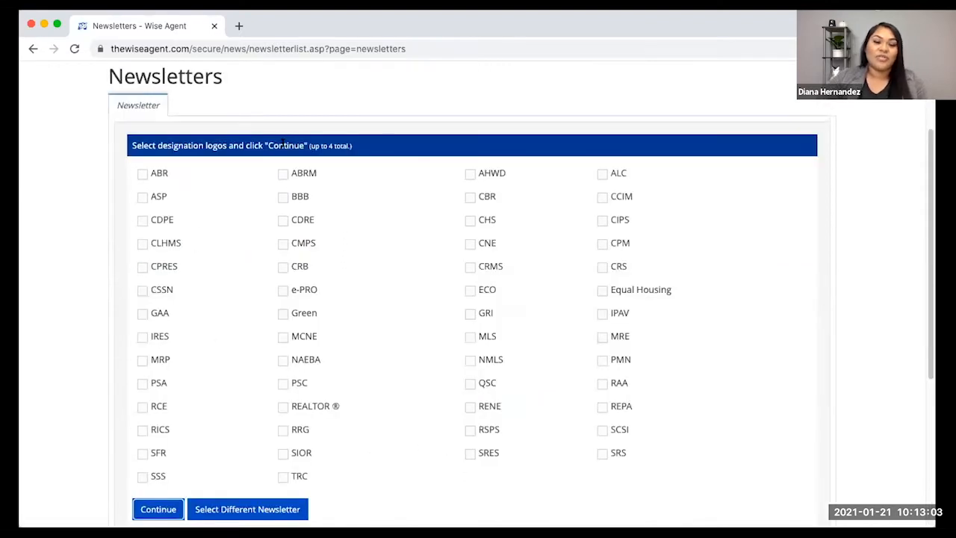
left_click(154, 509)
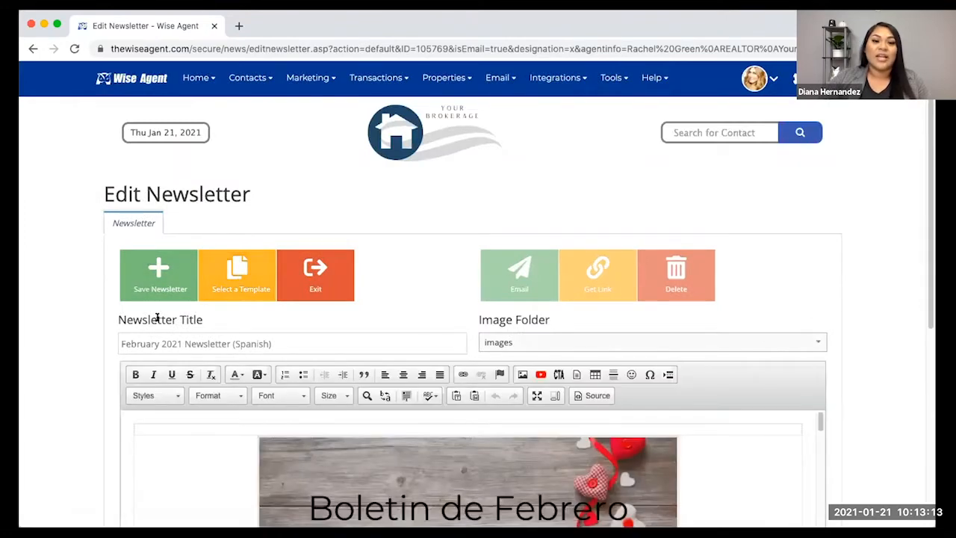
Enlarge the editing area of the Spanish February newsletter downward to show more of its content
scroll(79, 344, "down", 5)
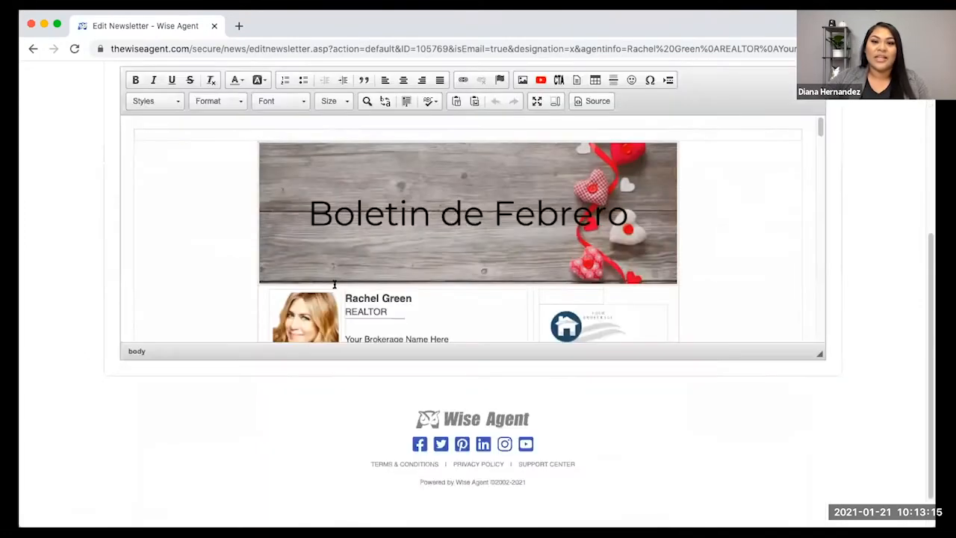
scroll(528, 253, "down", 1)
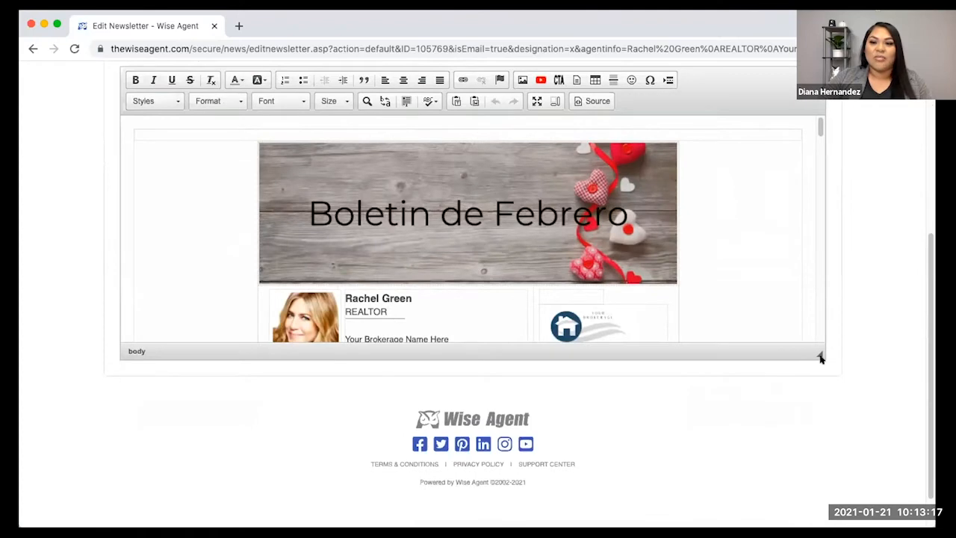
left_click_drag(818, 353, 833, 498)
scroll(605, 262, "down", 3)
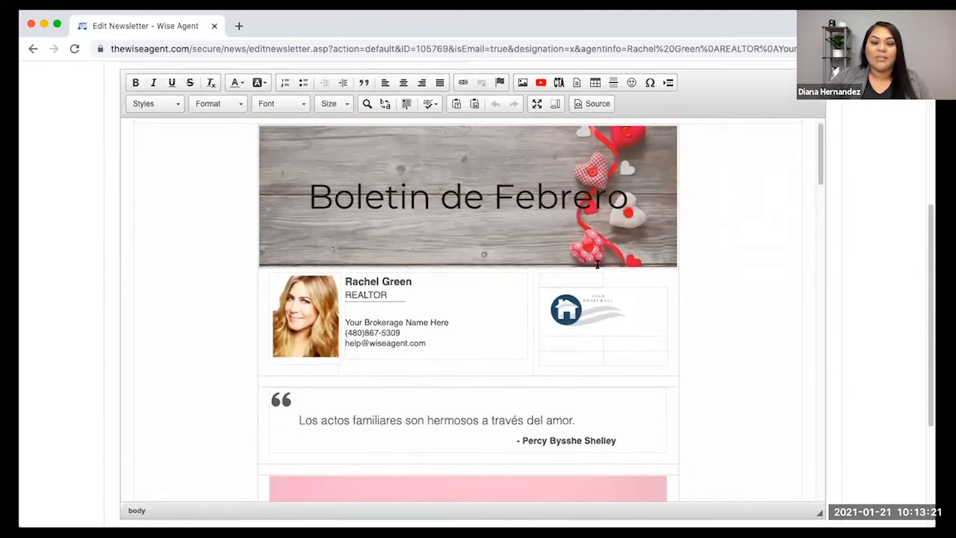
Read through the Spanish newsletter's content, from the agent header and quote to the love article and salmon recipe
scroll(596, 265, "down", 8)
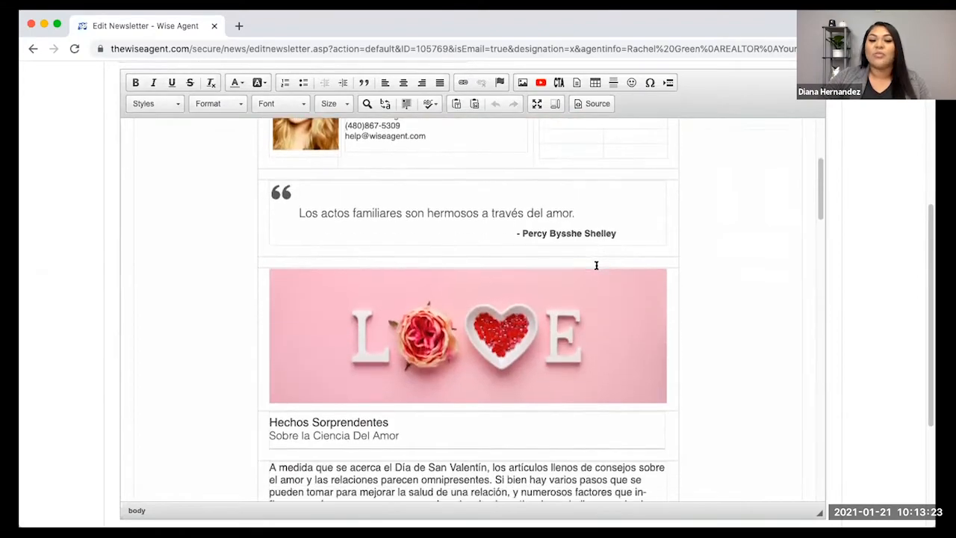
scroll(596, 265, "down", 10)
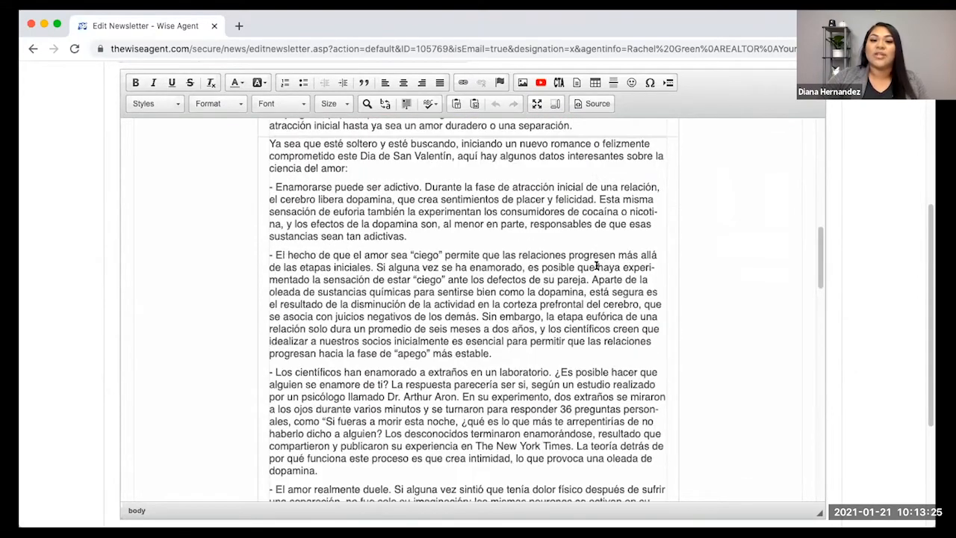
scroll(596, 265, "down", 12)
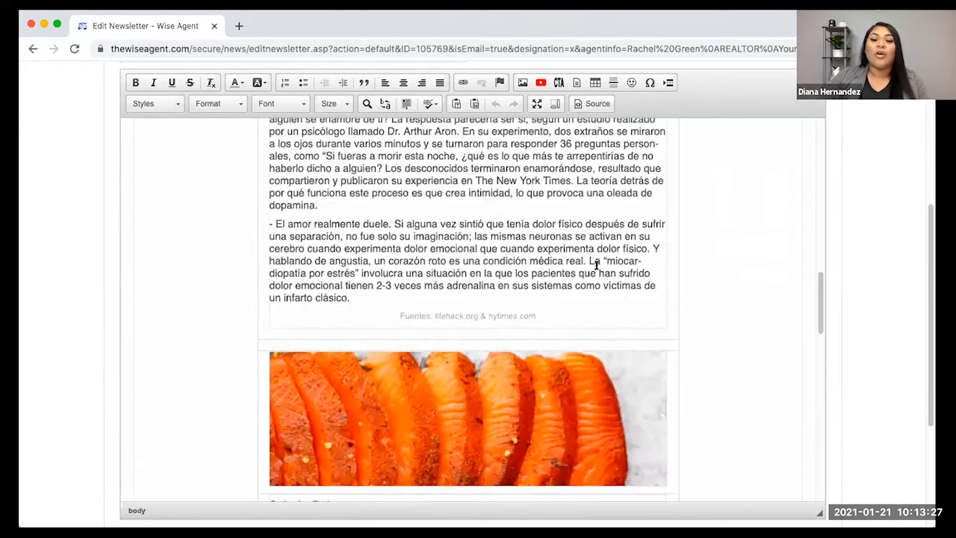
scroll(596, 265, "down", 12)
scroll(596, 265, "up", 13)
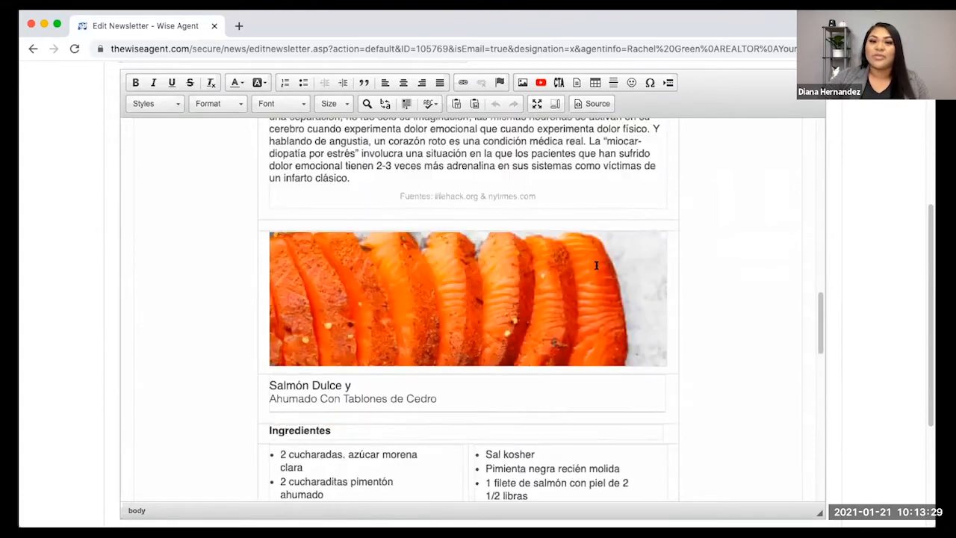
scroll(596, 265, "up", 10)
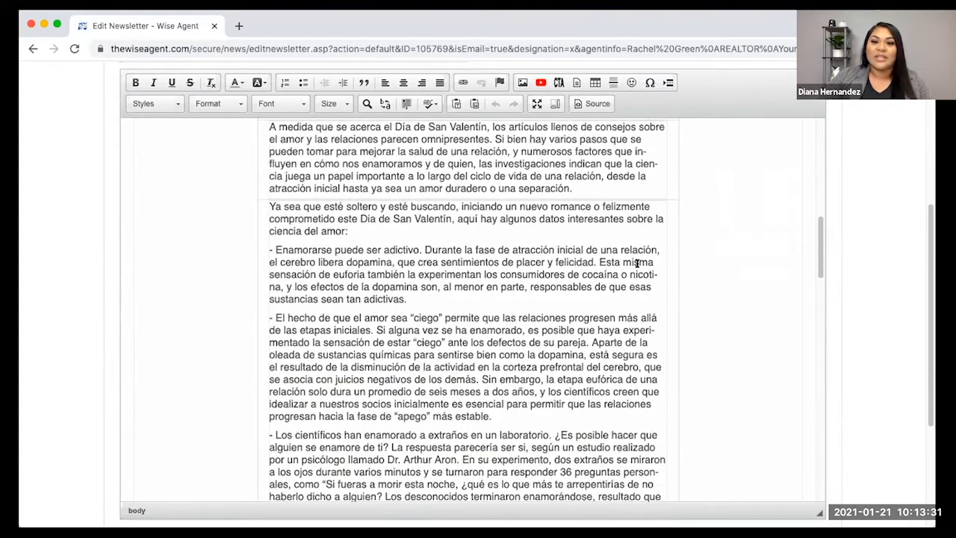
scroll(642, 263, "up", 9)
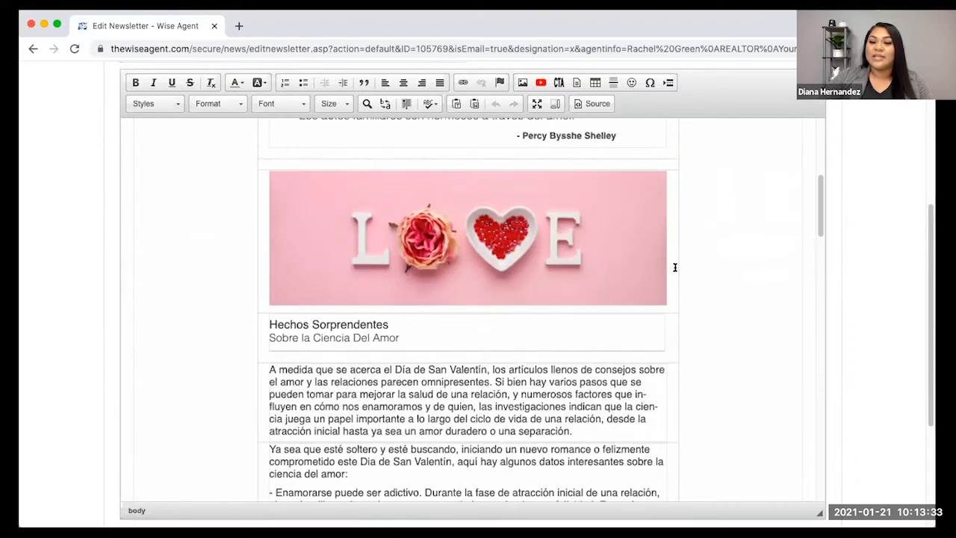
scroll(684, 255, "up", 10)
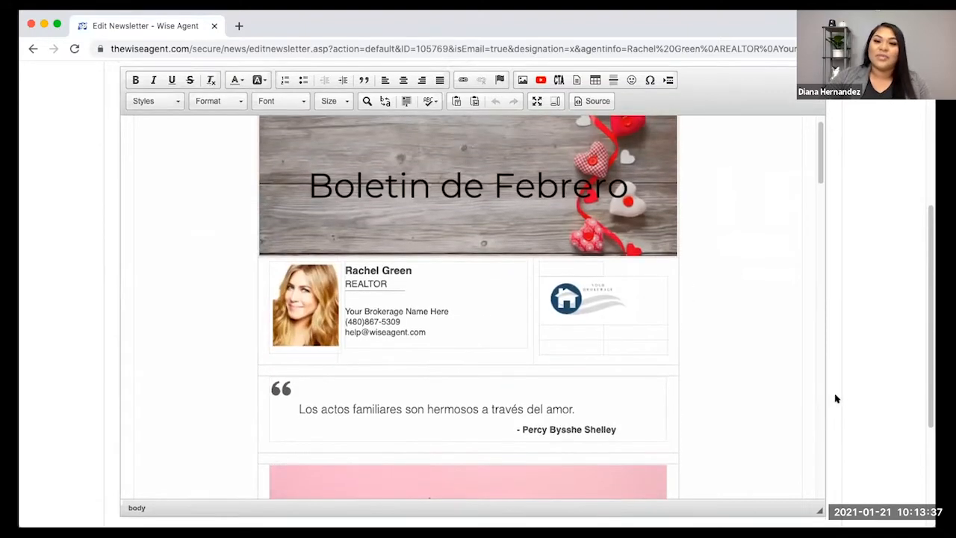
scroll(838, 401, "down", 3)
Save the newsletter with the title "February 2021 Newsletter (Spanish)"
scroll(892, 410, "up", 5)
scroll(893, 412, "up", 4)
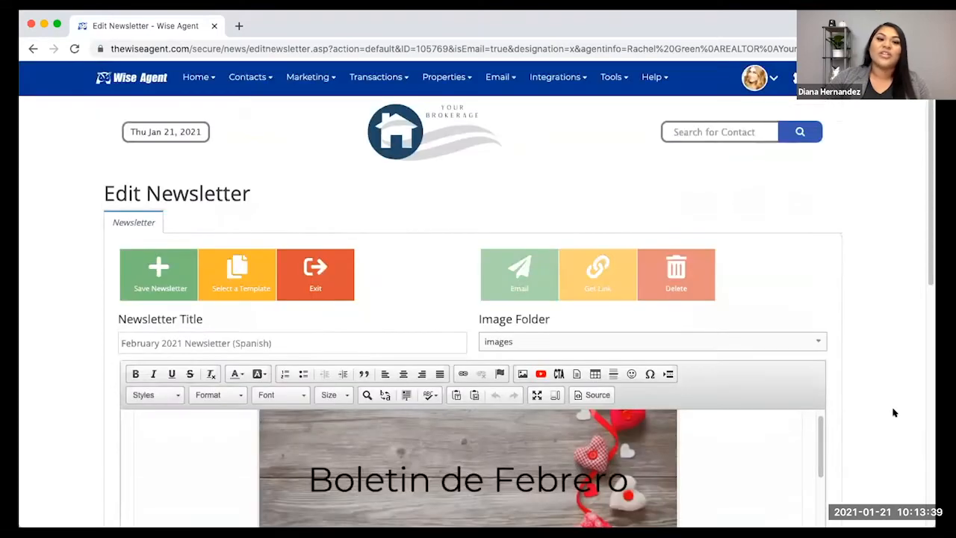
left_click(141, 271)
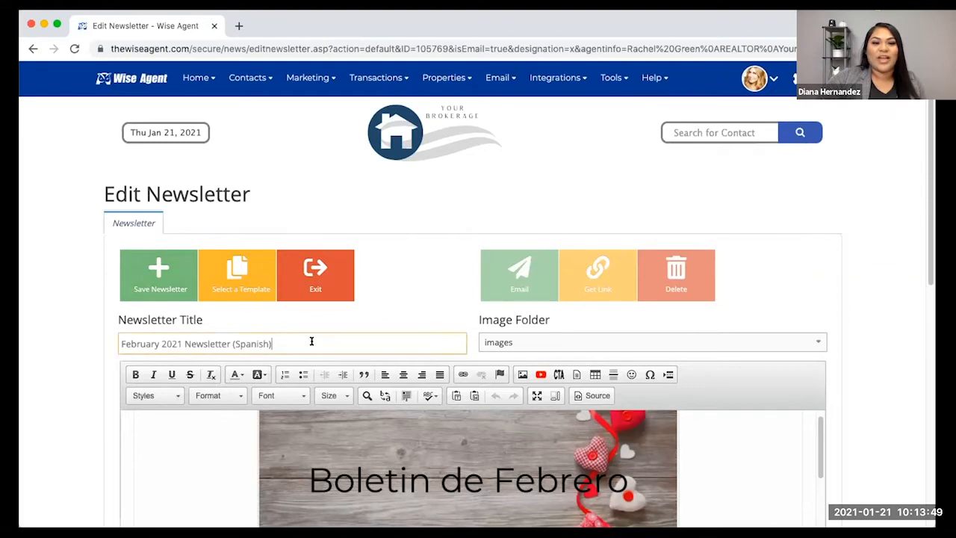
left_click(160, 283)
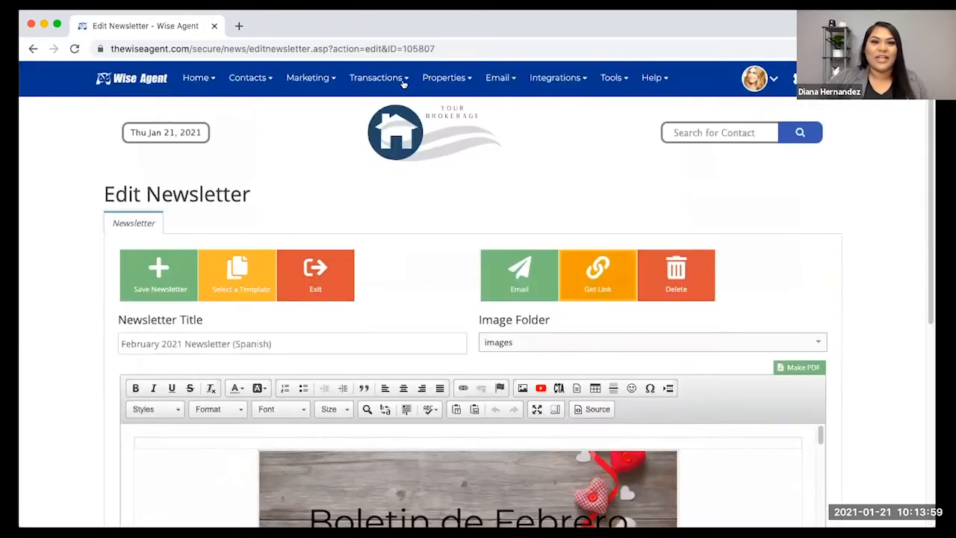
Start the English February email newsletter without designation logos and bring its header, agent details and quote into view
mouse_move(309, 77)
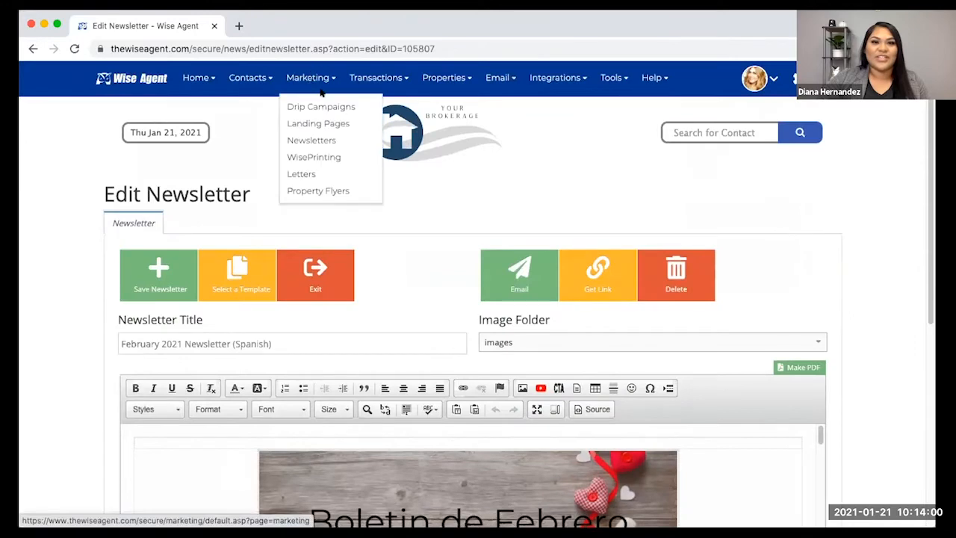
left_click(310, 136)
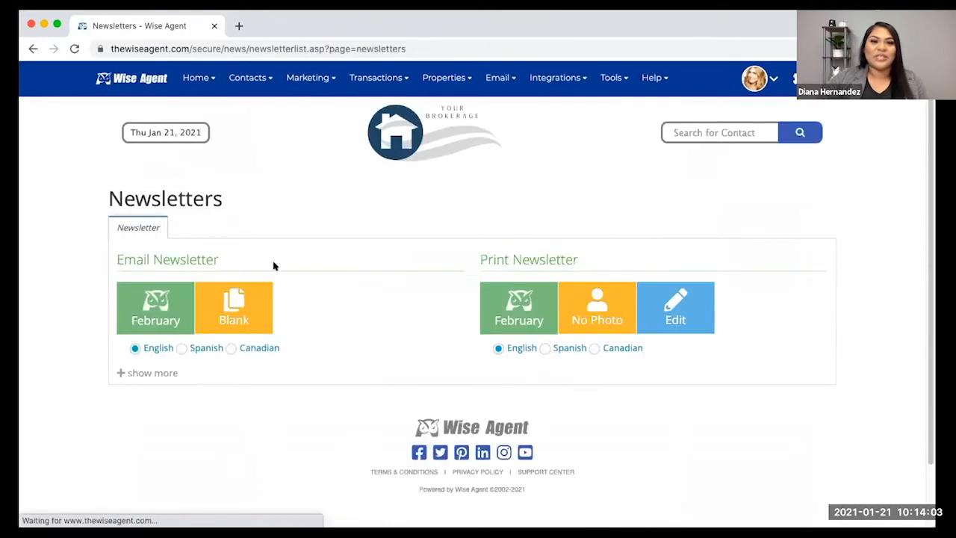
left_click(144, 300)
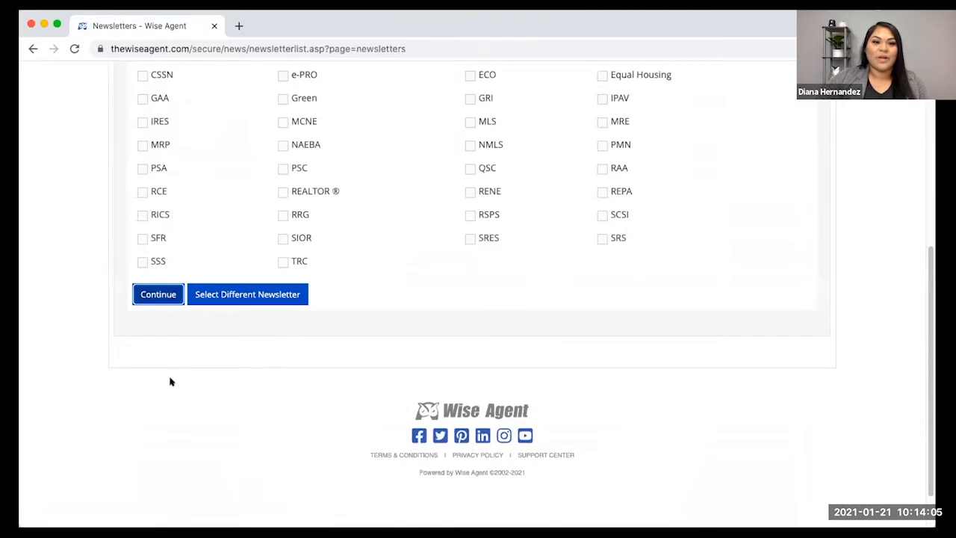
scroll(167, 366, "up", 2)
left_click(172, 417)
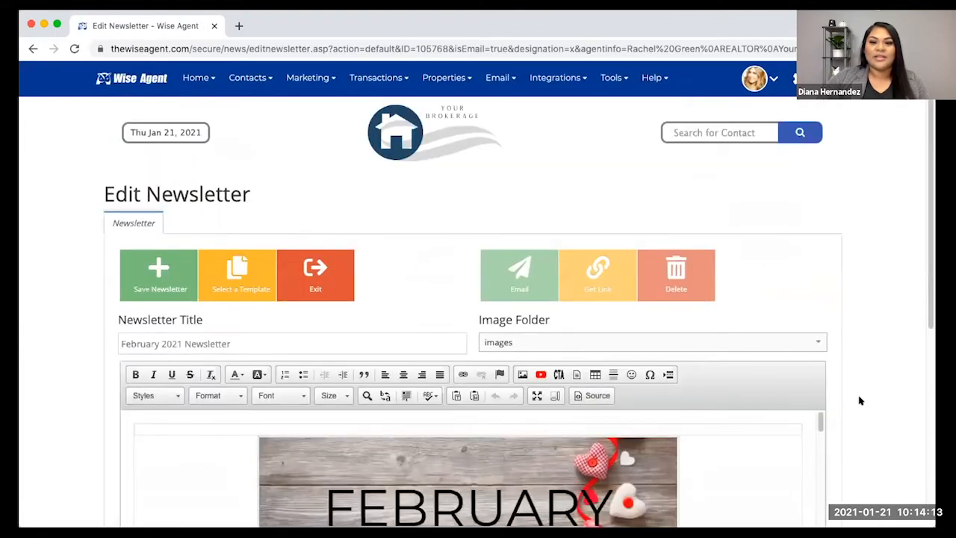
scroll(852, 399, "down", 1)
scroll(851, 402, "down", 5)
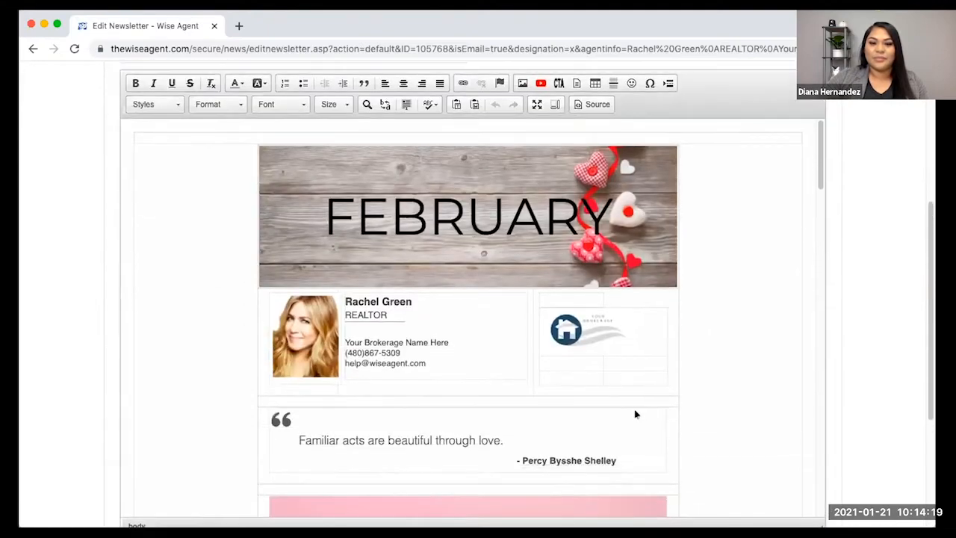
Skim the English February newsletter down past the love article and return to its header and agent details
scroll(636, 415, "up", 3)
scroll(636, 415, "down", 5)
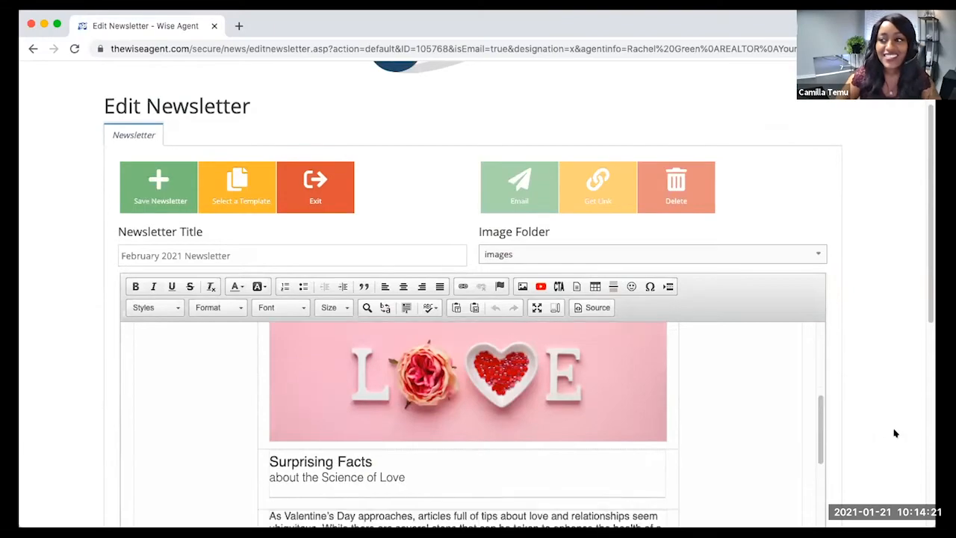
scroll(895, 433, "down", 1)
scroll(582, 431, "down", 10)
scroll(583, 431, "up", 8)
scroll(583, 436, "up", 10)
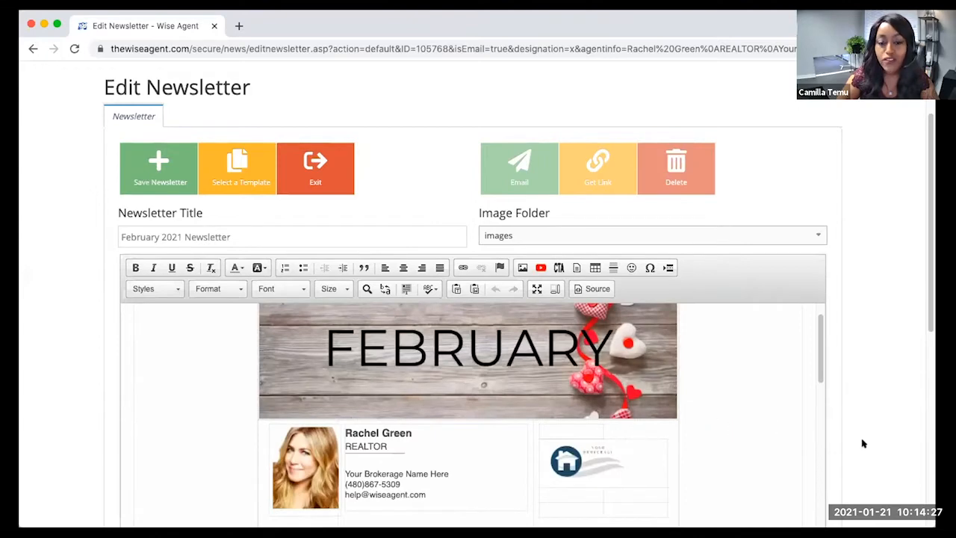
scroll(863, 444, "up", 1)
scroll(863, 443, "down", 1)
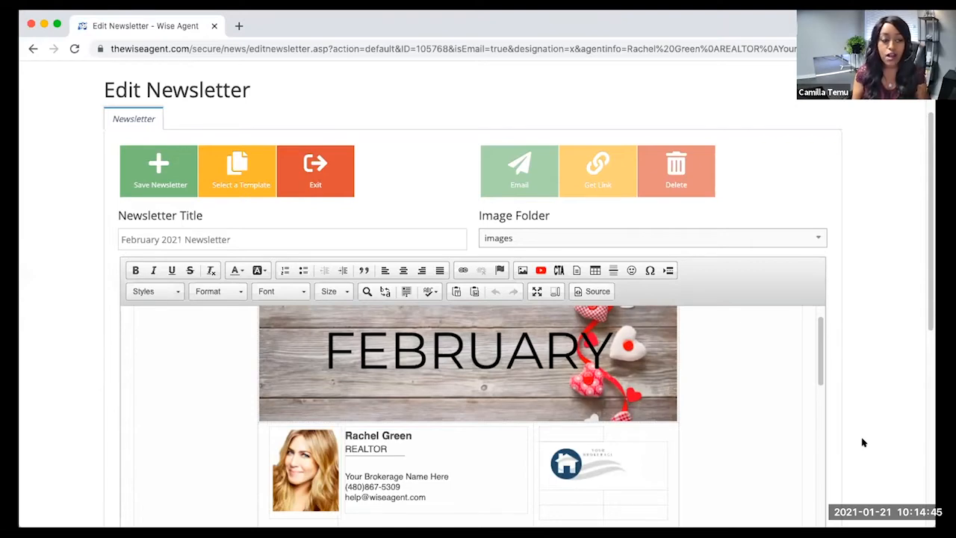
Read through the English newsletter from the quote and love article to the salmon recipe and the moving tips
scroll(721, 441, "down", 10)
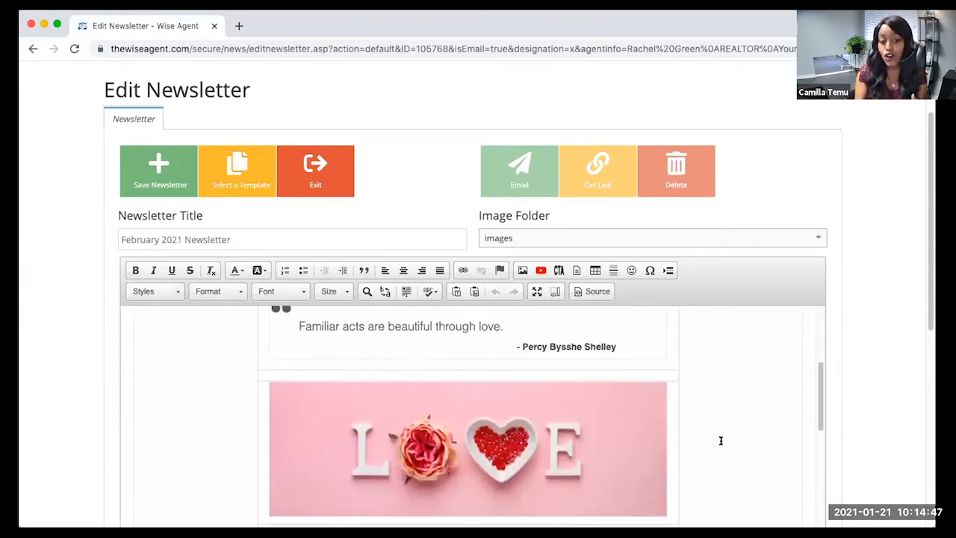
scroll(727, 443, "down", 8)
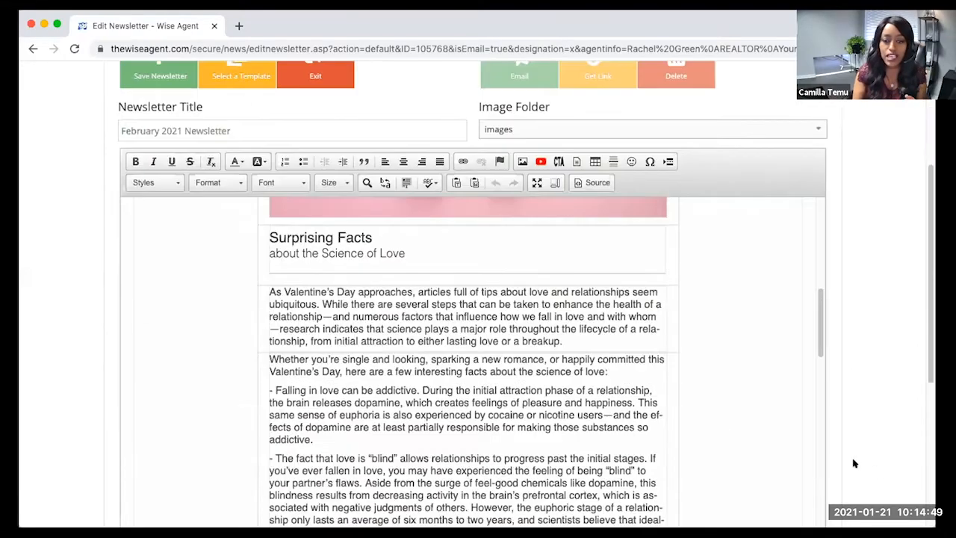
scroll(683, 445, "down", 10)
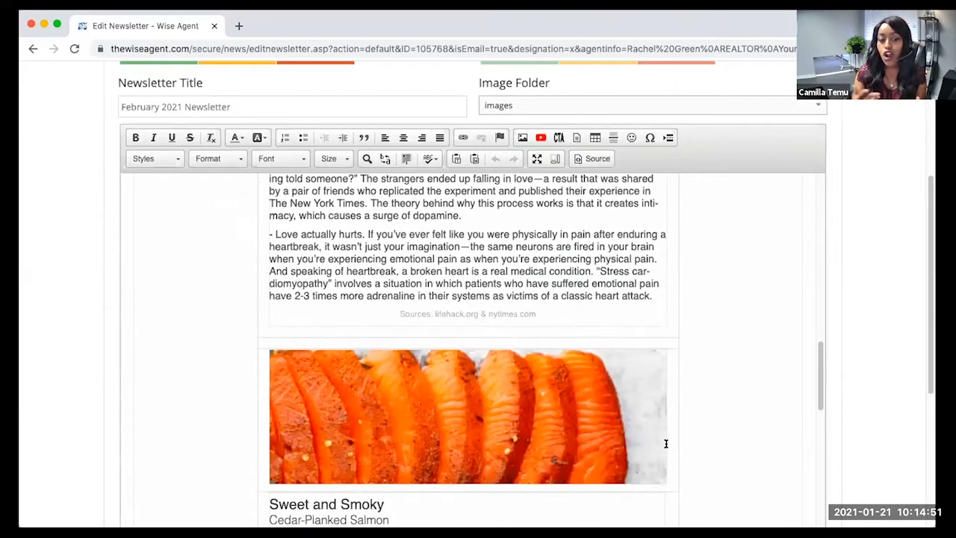
scroll(666, 444, "down", 4)
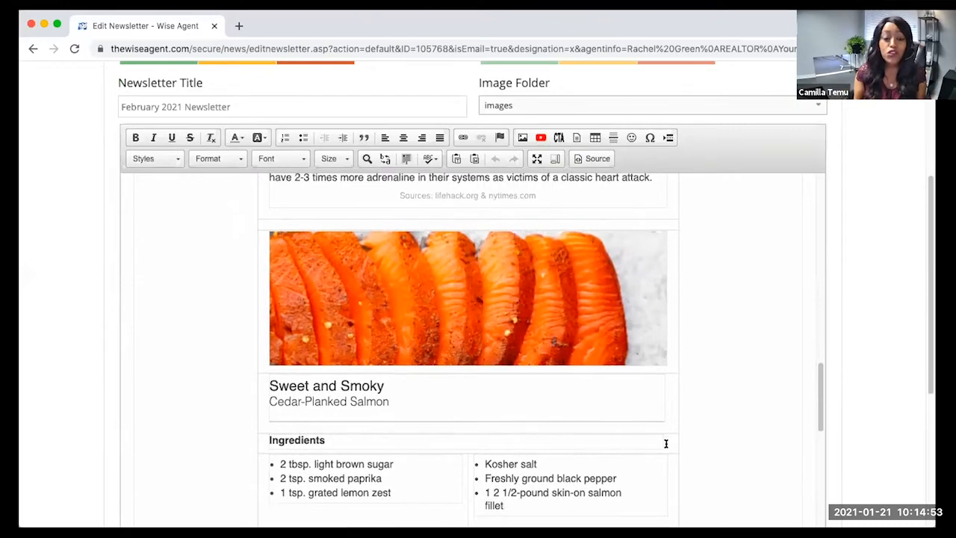
scroll(665, 444, "down", 5)
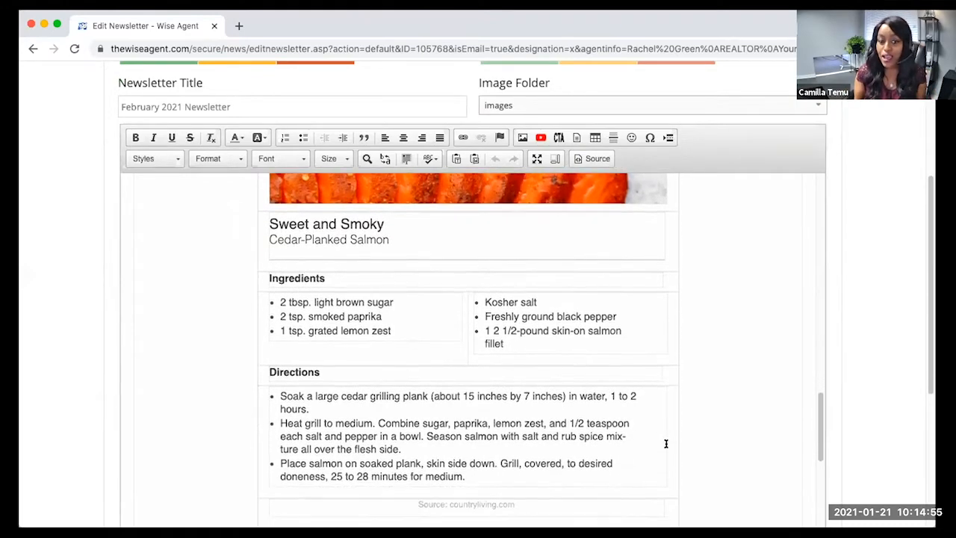
scroll(665, 443, "down", 6)
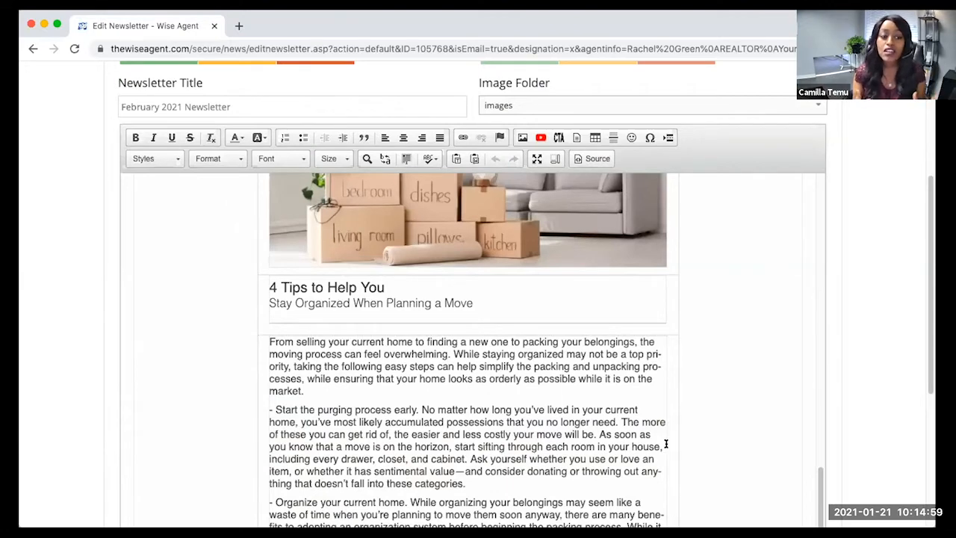
scroll(666, 444, "down", 1)
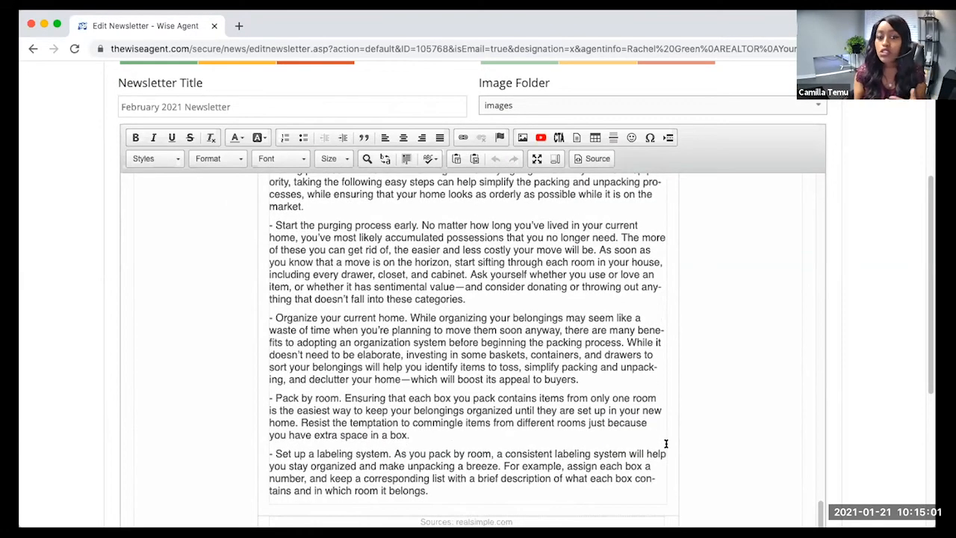
scroll(678, 442, "down", 1)
Review the English newsletter's sections in reverse, from the moving tips back to the agent details
scroll(678, 442, "up", 8)
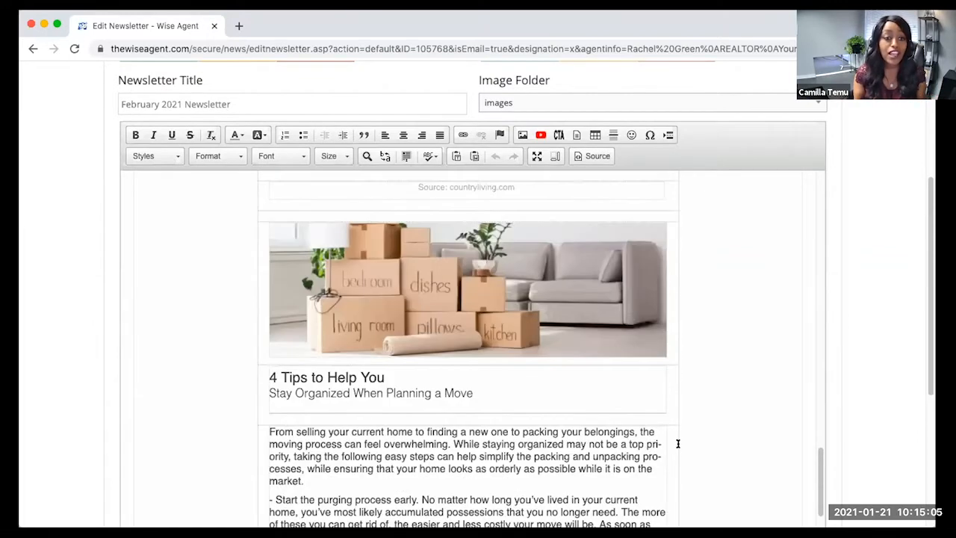
scroll(678, 444, "up", 1)
scroll(678, 444, "up", 3)
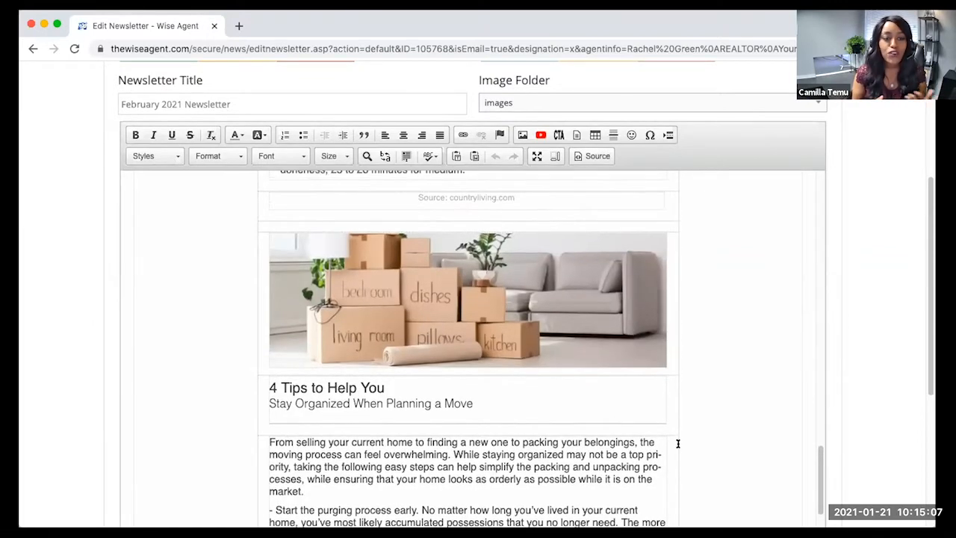
scroll(678, 444, "up", 5)
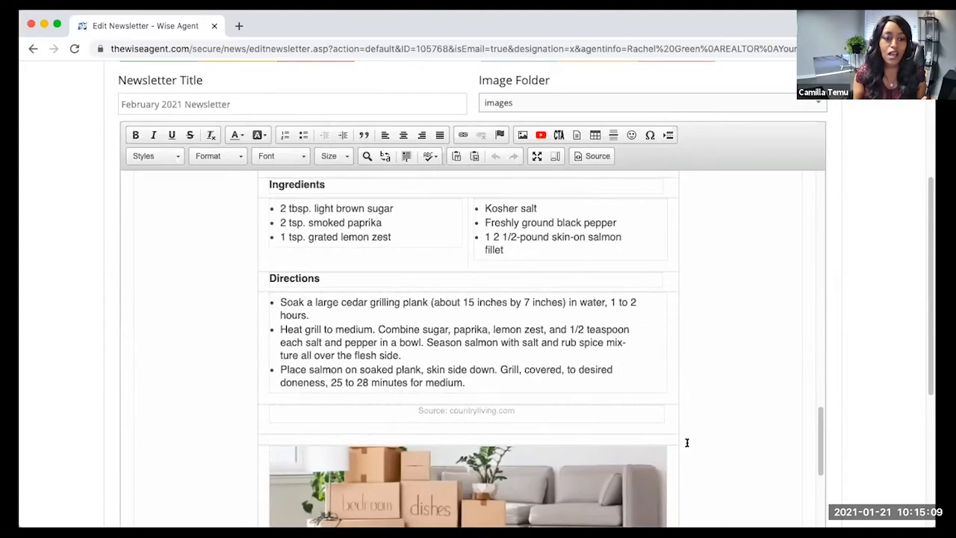
scroll(688, 445, "up", 4)
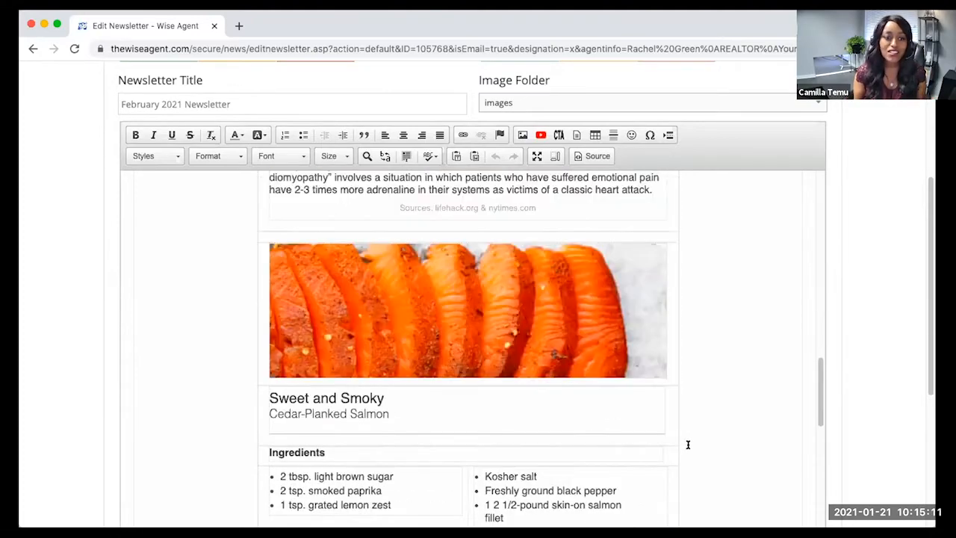
scroll(688, 444, "up", 10)
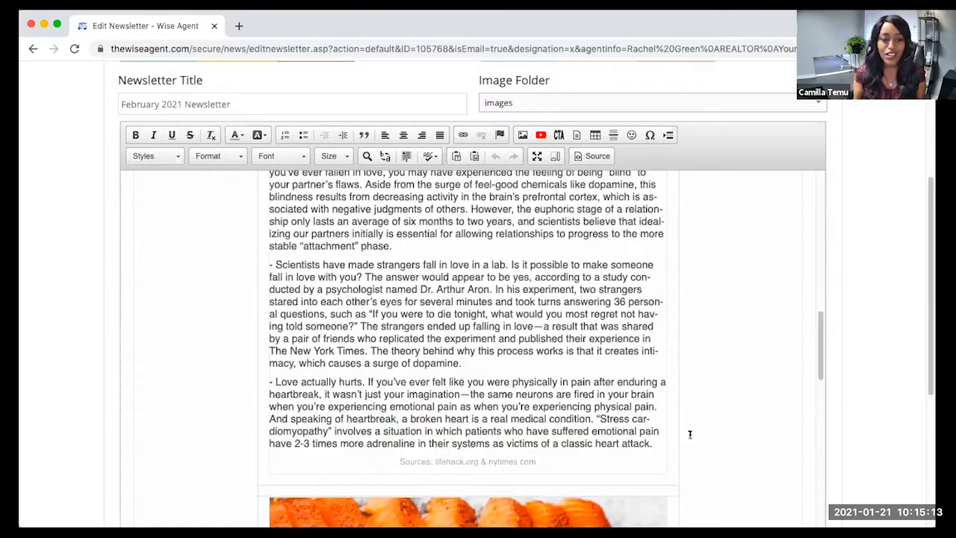
scroll(689, 444, "up", 5)
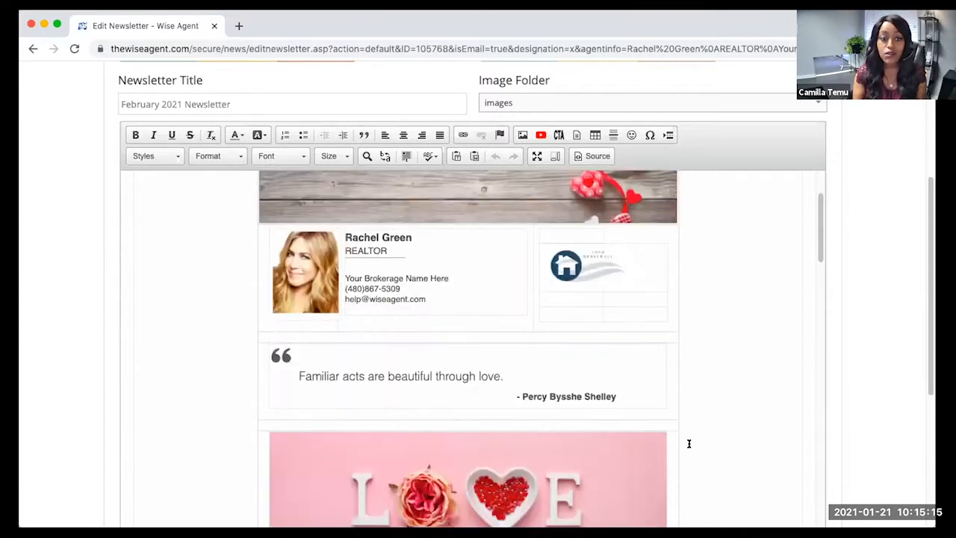
scroll(688, 443, "up", 5)
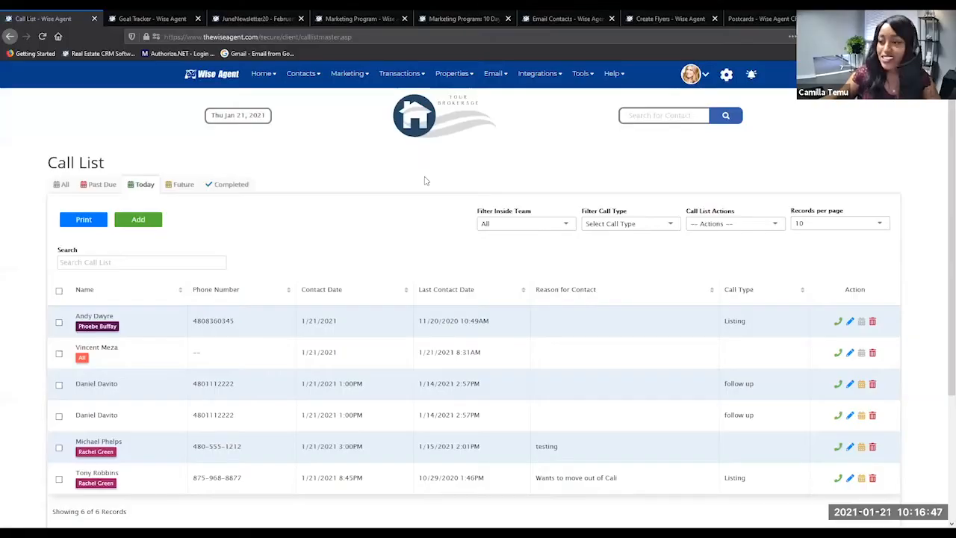
Open the call form of the first contact on today's call list and examine its follow-up and note fields
scroll(425, 180, "down", 2)
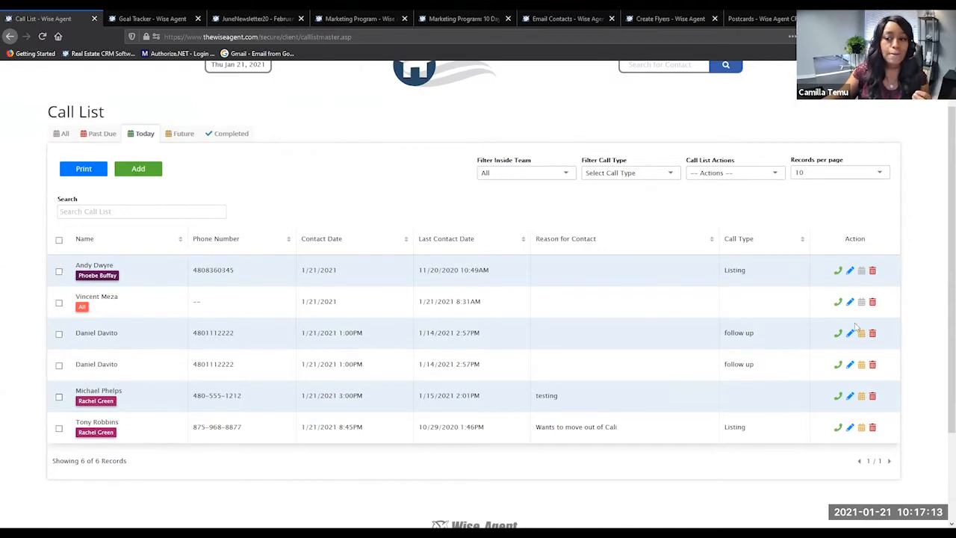
left_click(838, 272)
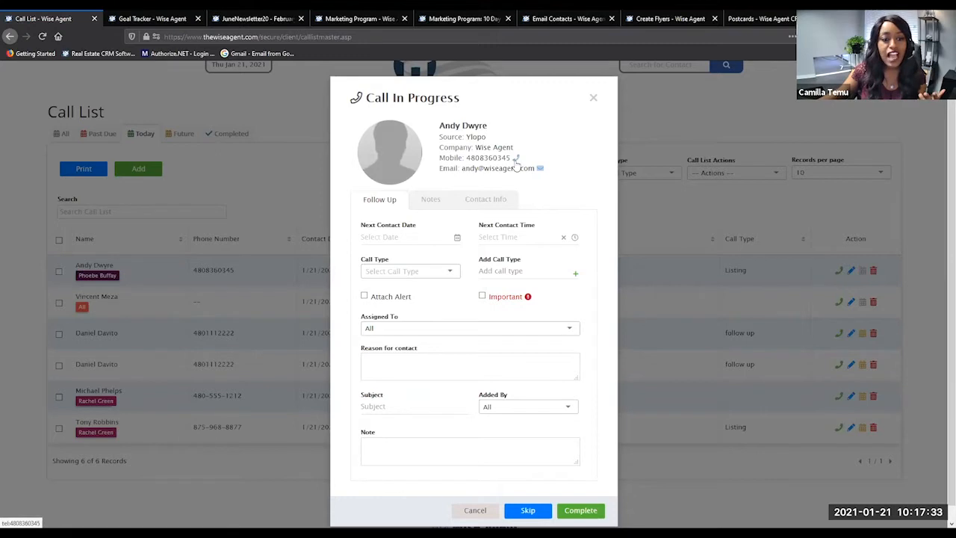
left_click(401, 442)
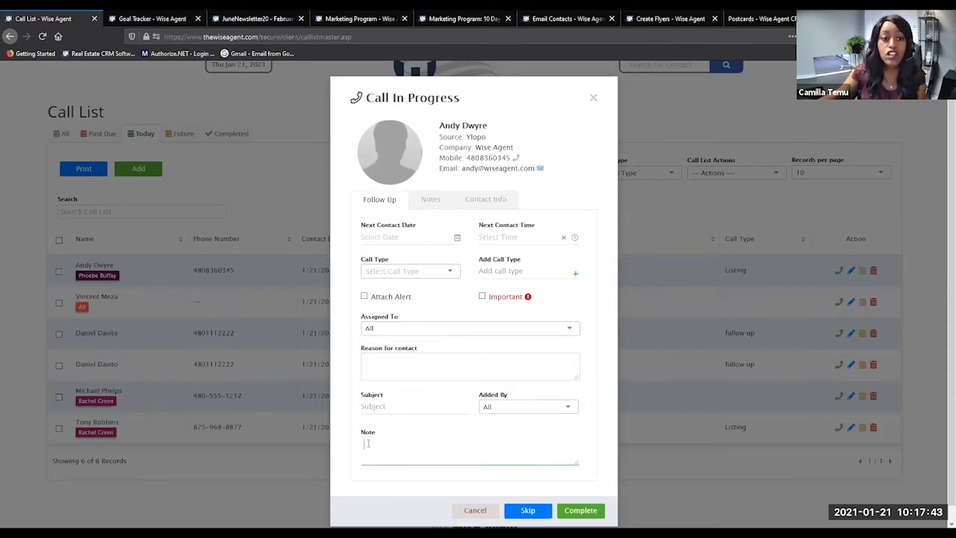
Read through the contact's past notes in the call form, and close the form without completing the call
left_click(436, 204)
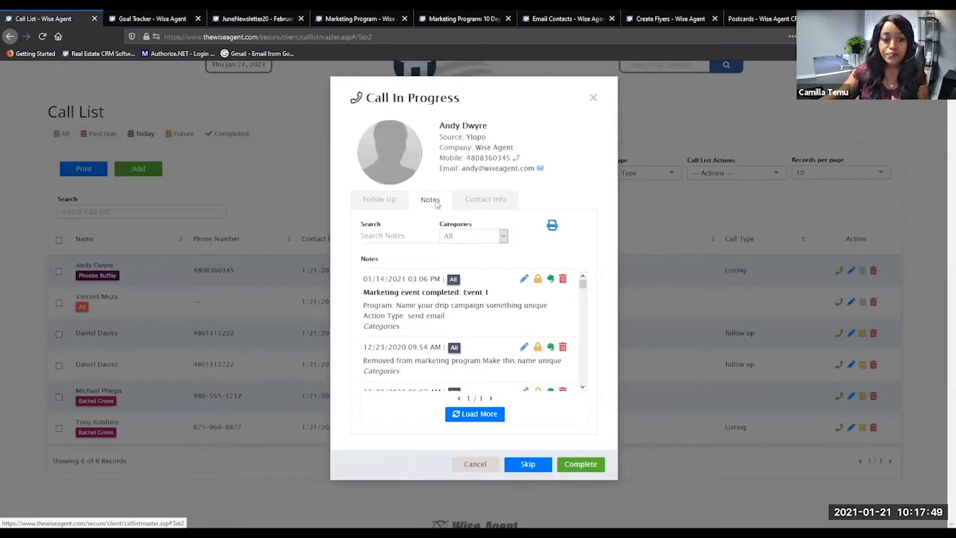
scroll(463, 310, "down", 3)
scroll(463, 312, "down", 5)
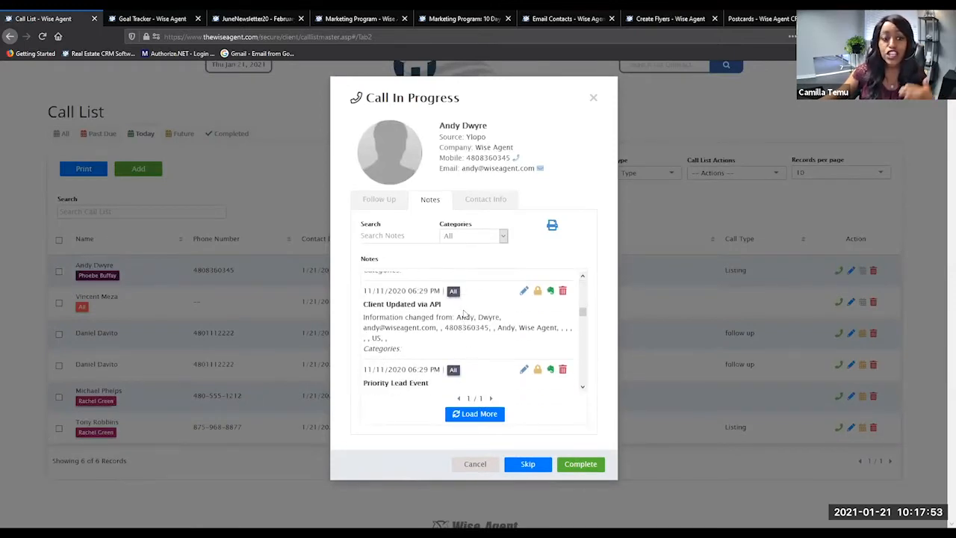
scroll(463, 310, "down", 3)
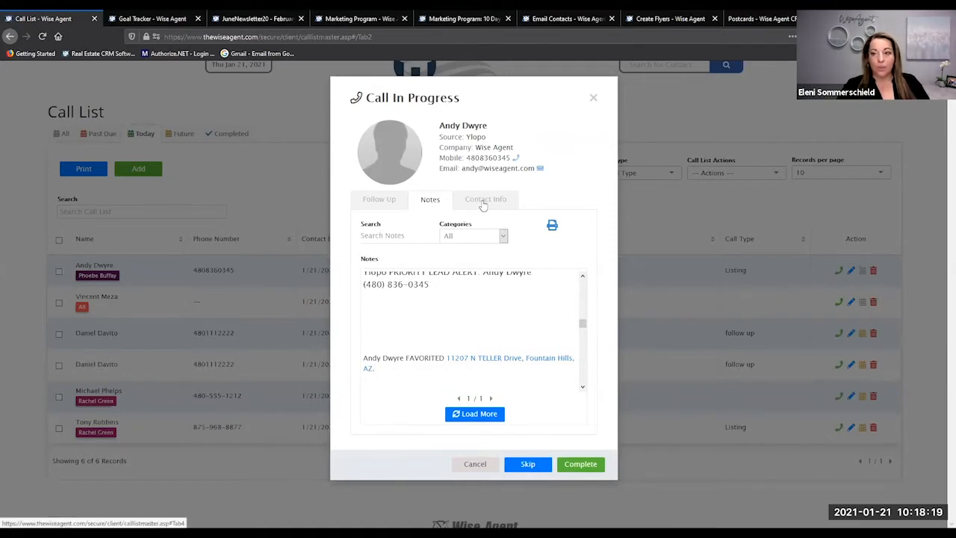
left_click(593, 97)
scroll(282, 276, "up", 1)
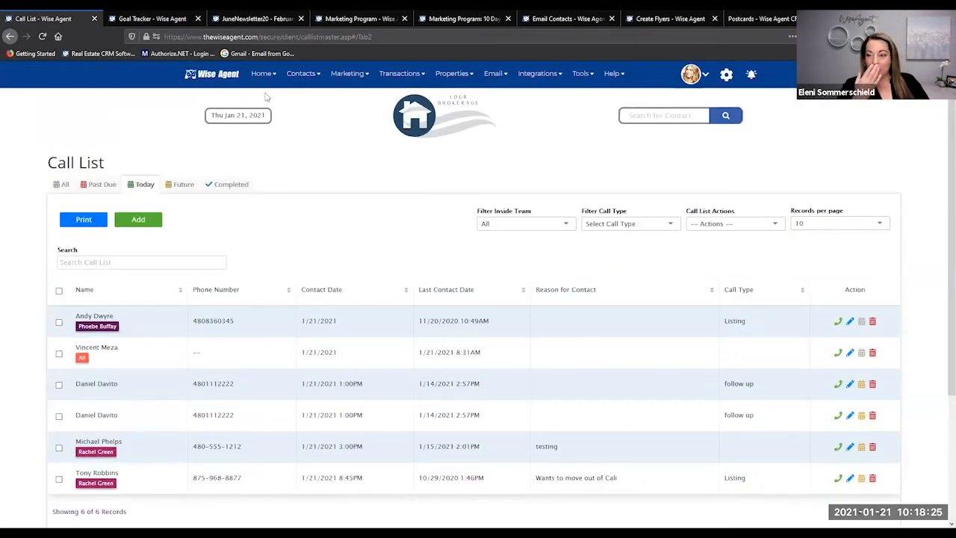
Go to the welcome dashboard and start a new call from its Call List section
mouse_move(267, 80)
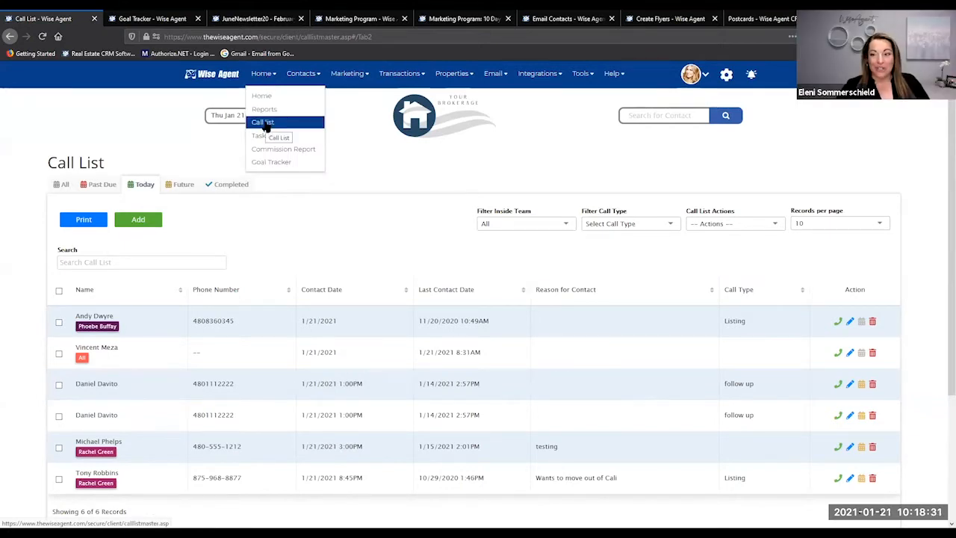
left_click(220, 79)
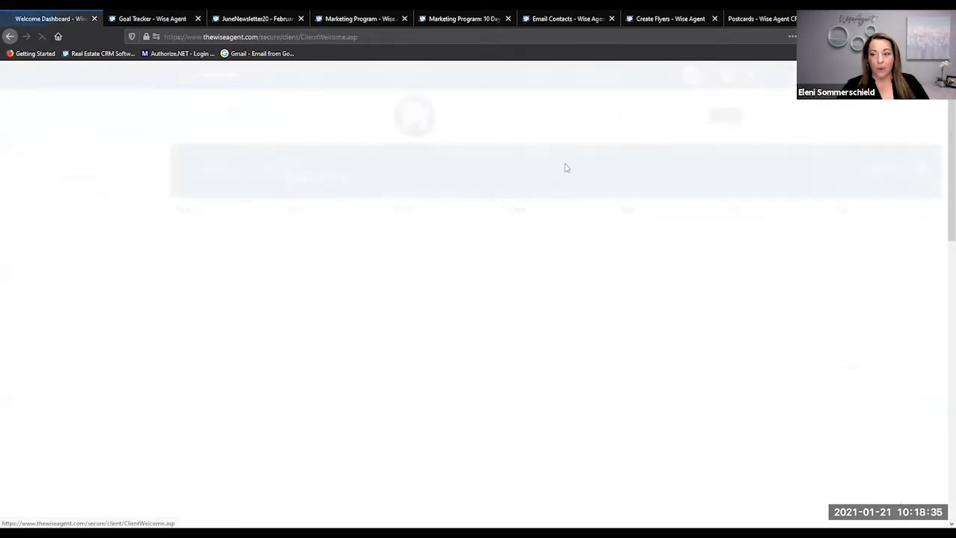
scroll(686, 273, "down", 1)
scroll(684, 273, "down", 10)
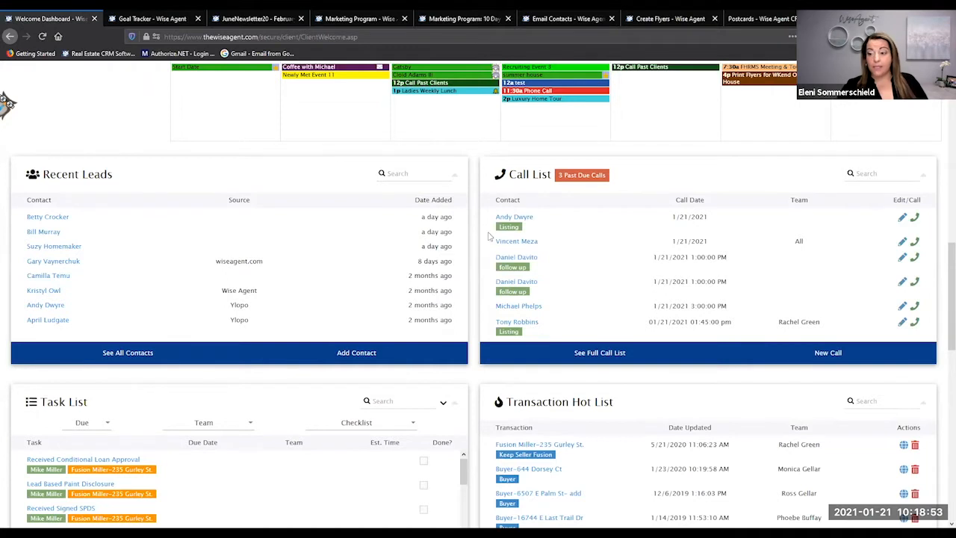
left_click(839, 356)
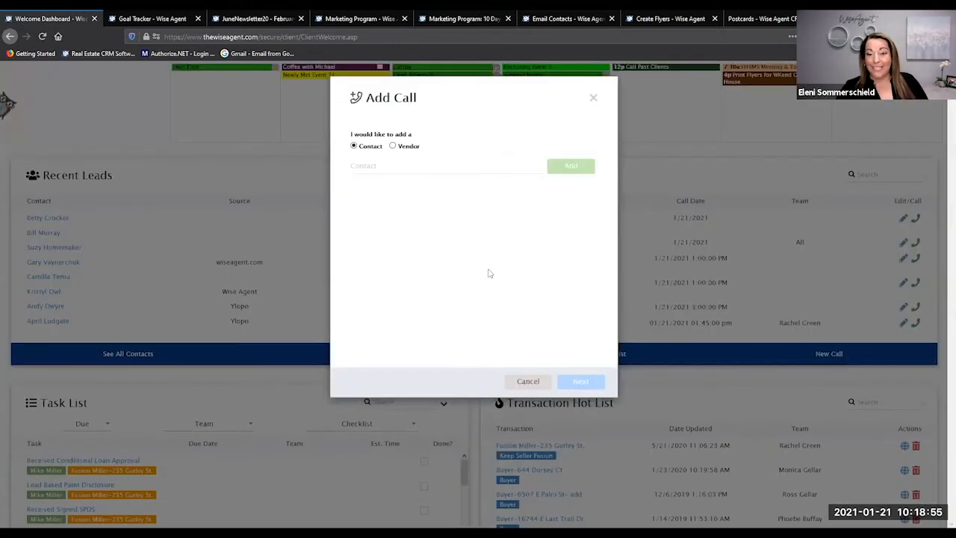
Find an existing contact by first name, add the contact to the new call, and continue to the call details
type("micha")
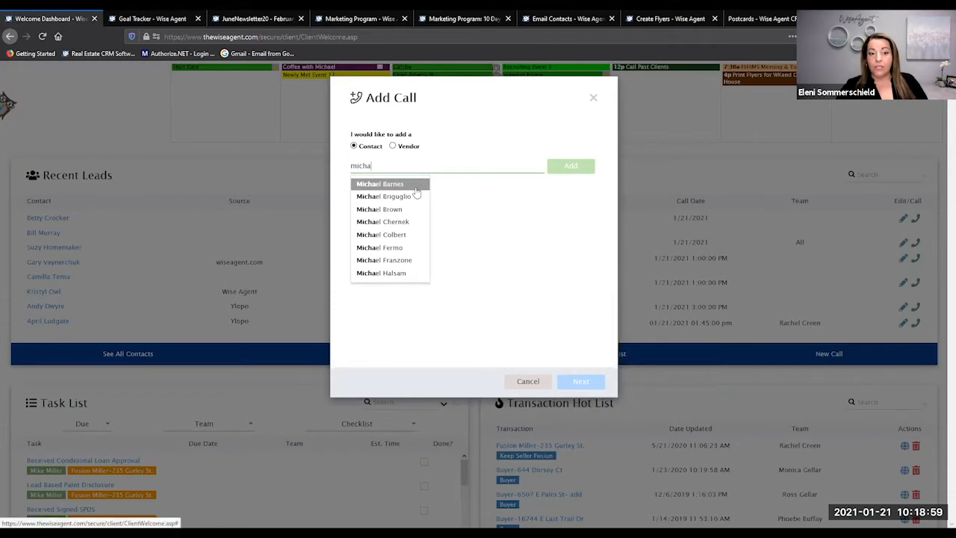
left_click(412, 188)
left_click(572, 167)
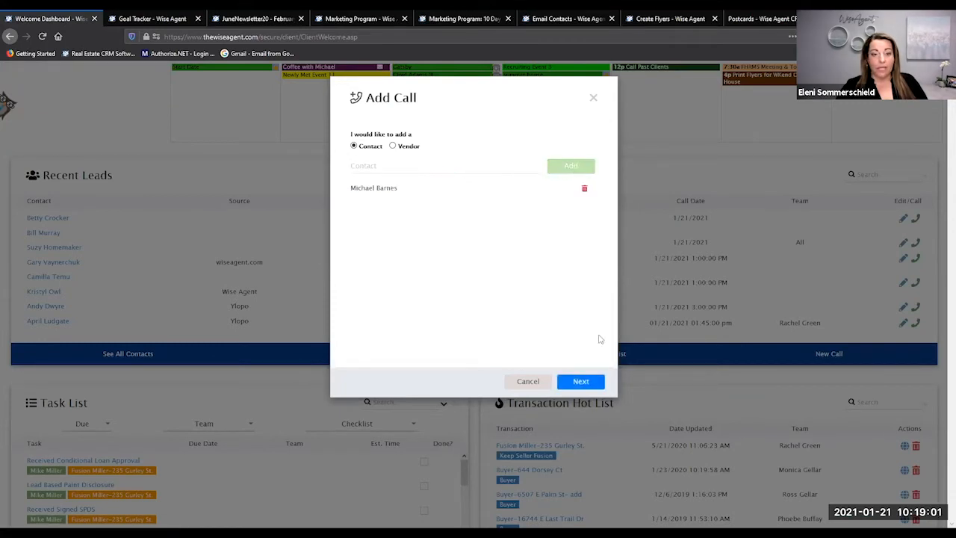
left_click(580, 381)
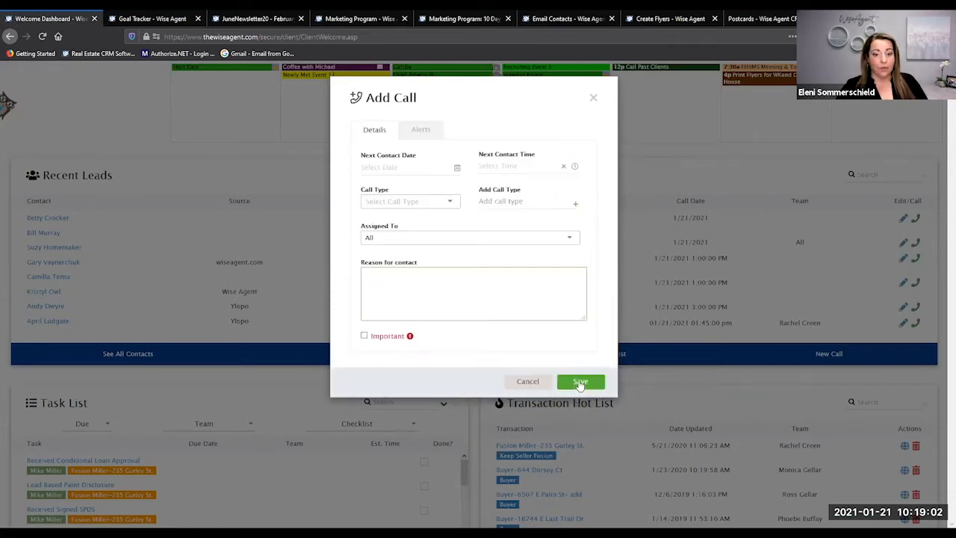
Set the next contact date to 01/22/2021 and add a new call type named email for the call
left_click(455, 170)
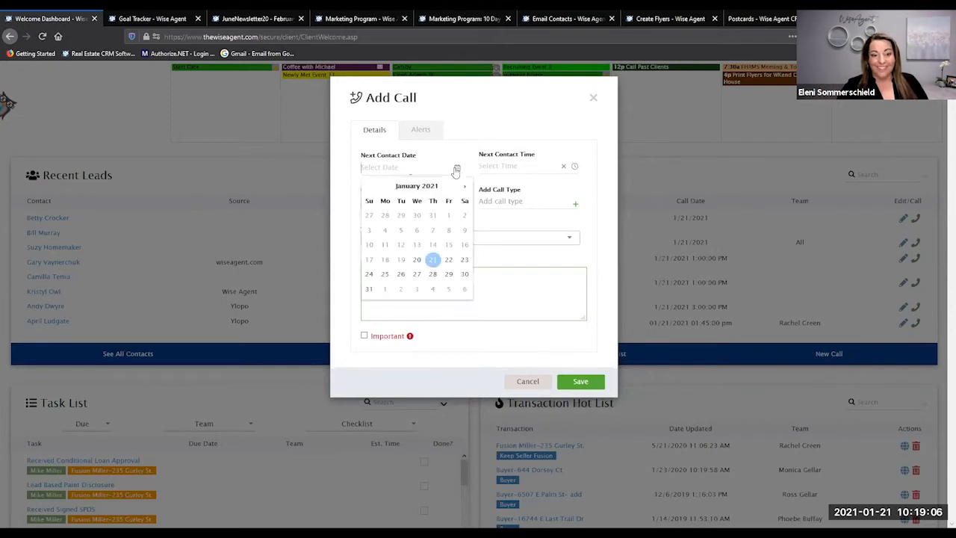
left_click(449, 260)
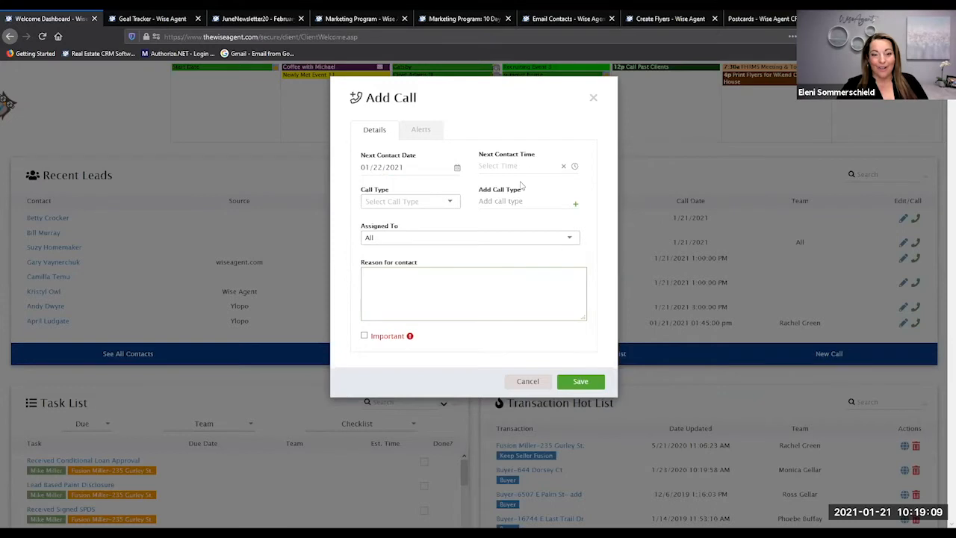
left_click(397, 207)
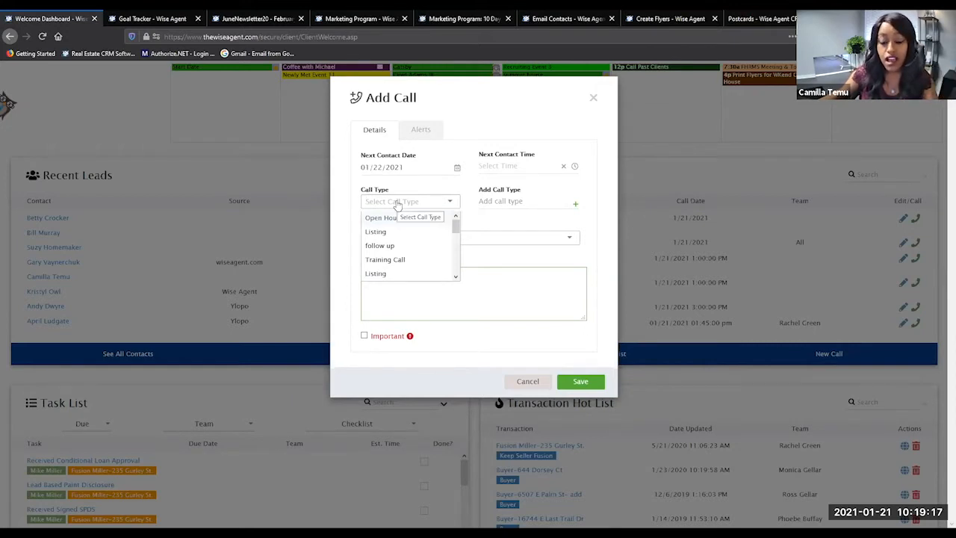
type("em")
key("BackSpace")
key("BackSpace")
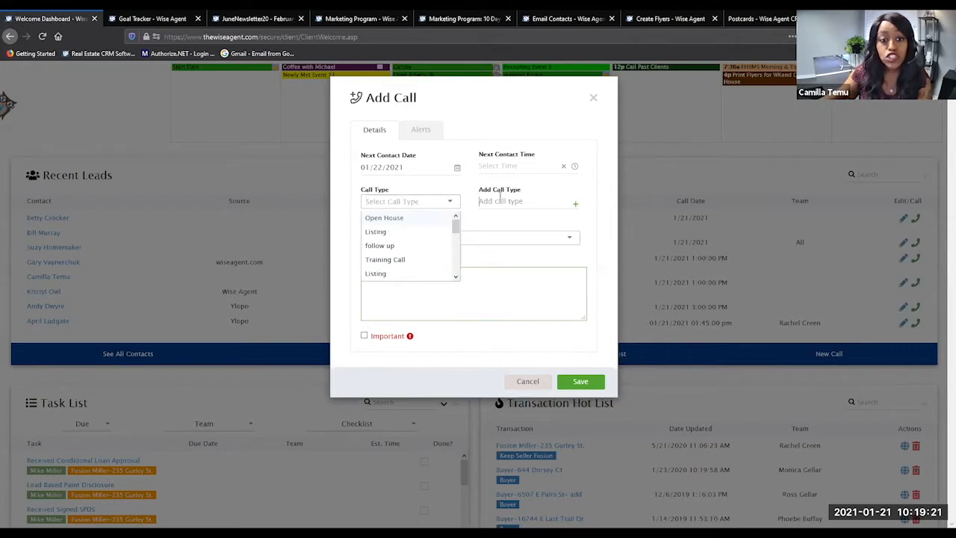
left_click(500, 197)
type("email")
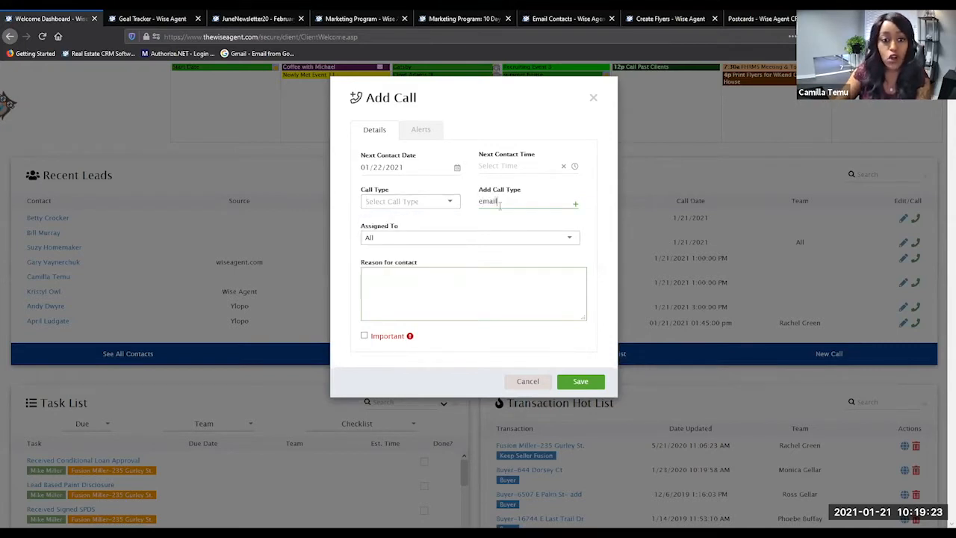
left_click(575, 204)
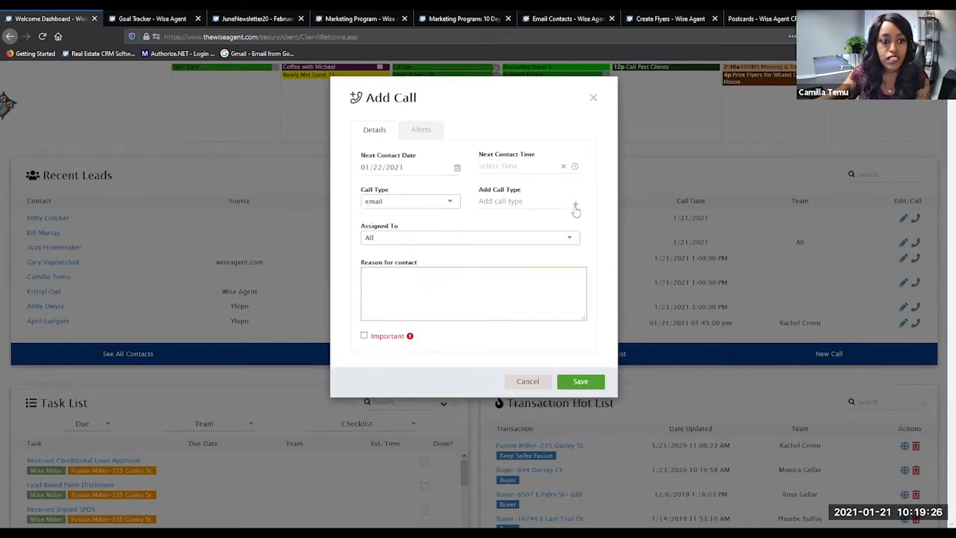
Keep the call assigned to All, enter "adding your contact reason" as the reason for contact, and save the call
left_click(377, 239)
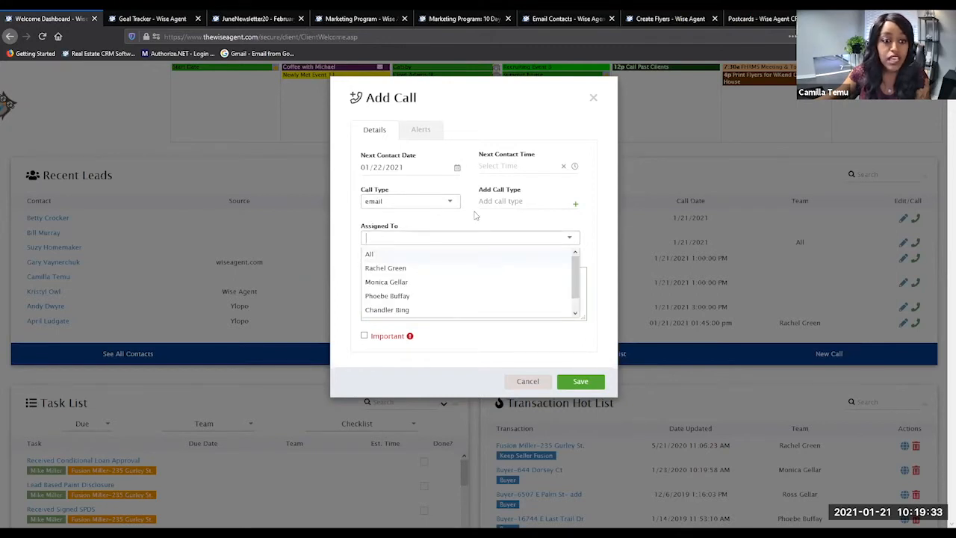
left_click(377, 254)
left_click(402, 297)
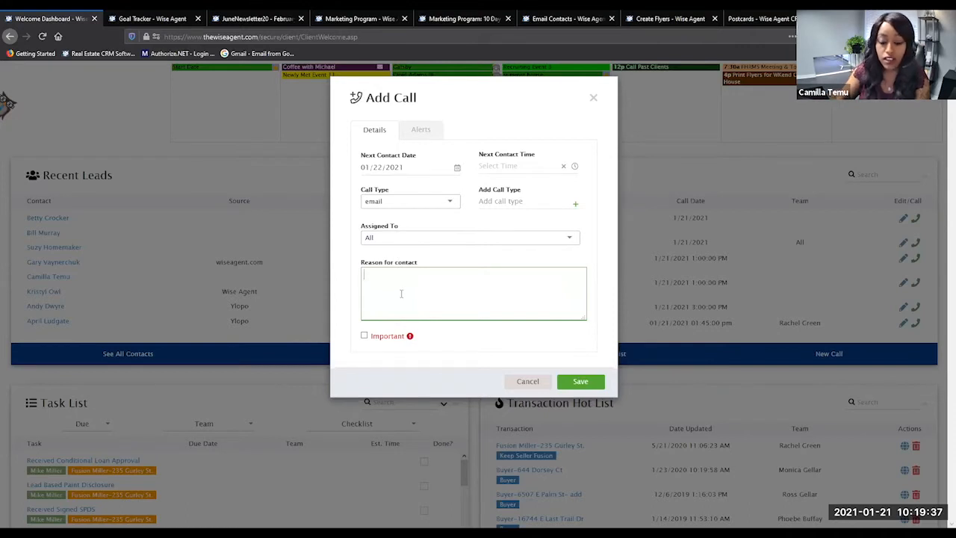
type("adding your contac")
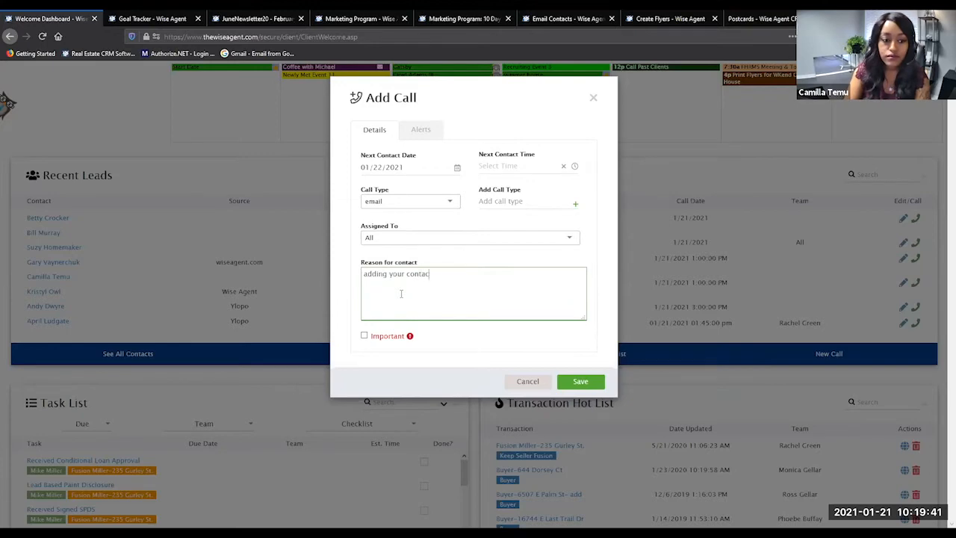
type("t reason")
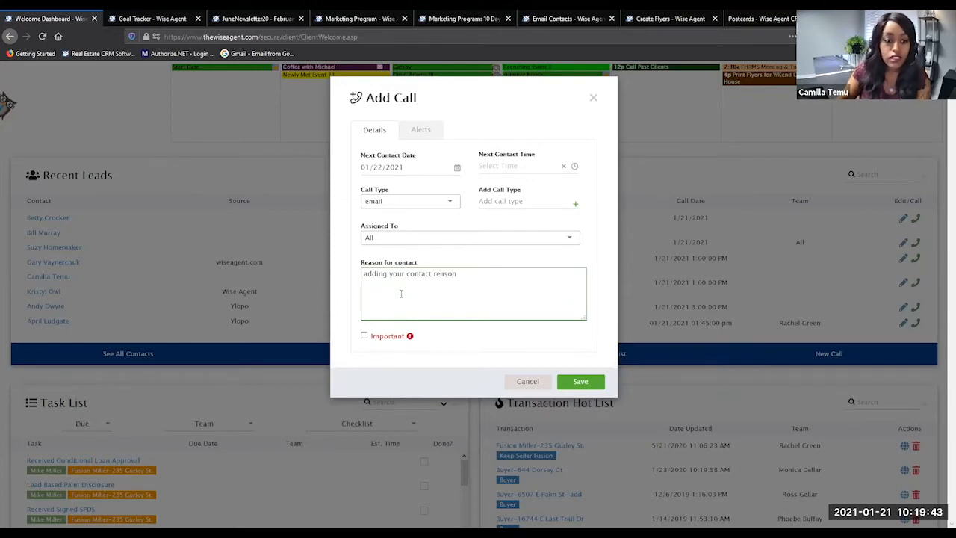
left_click(589, 383)
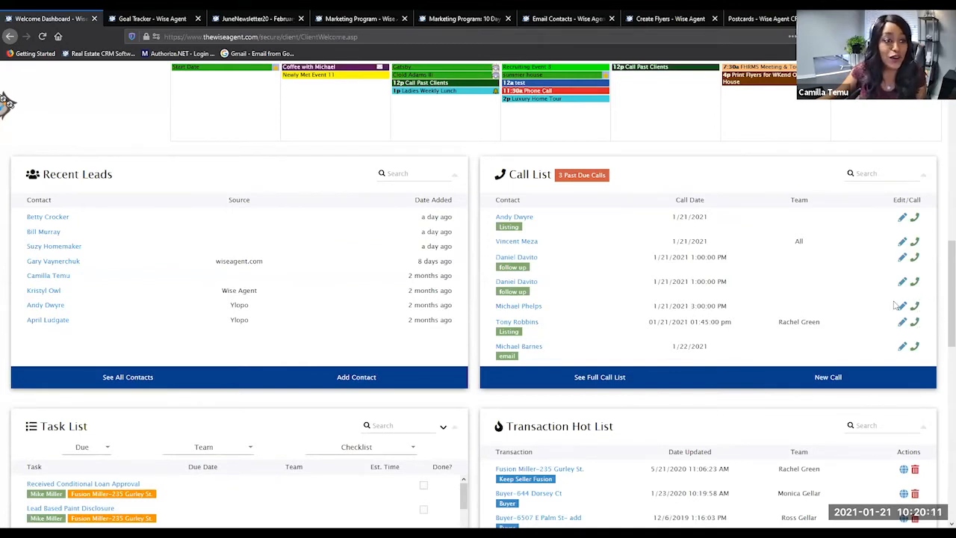
Open the call form for the 3:00 PM call in the Call List and examine the option to email the contact
left_click(896, 304)
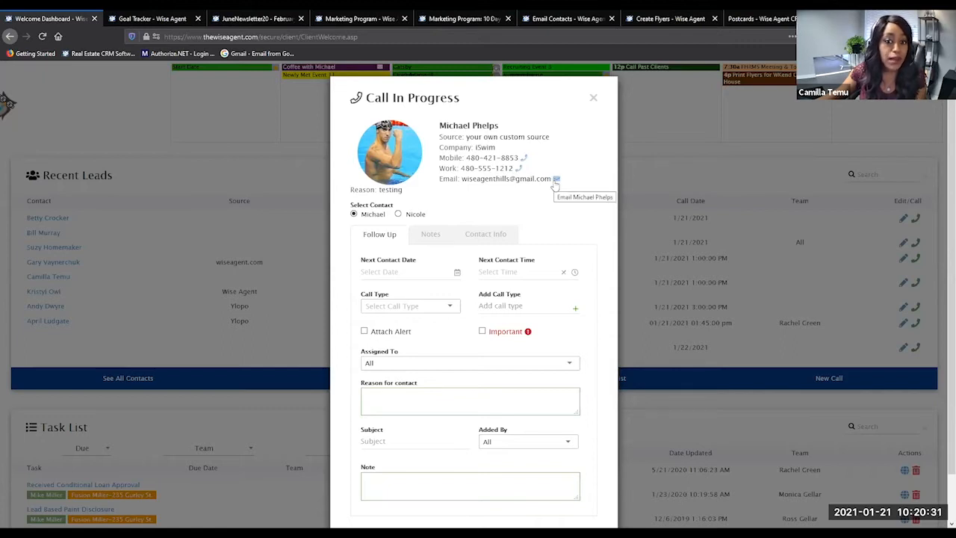
left_click(555, 180)
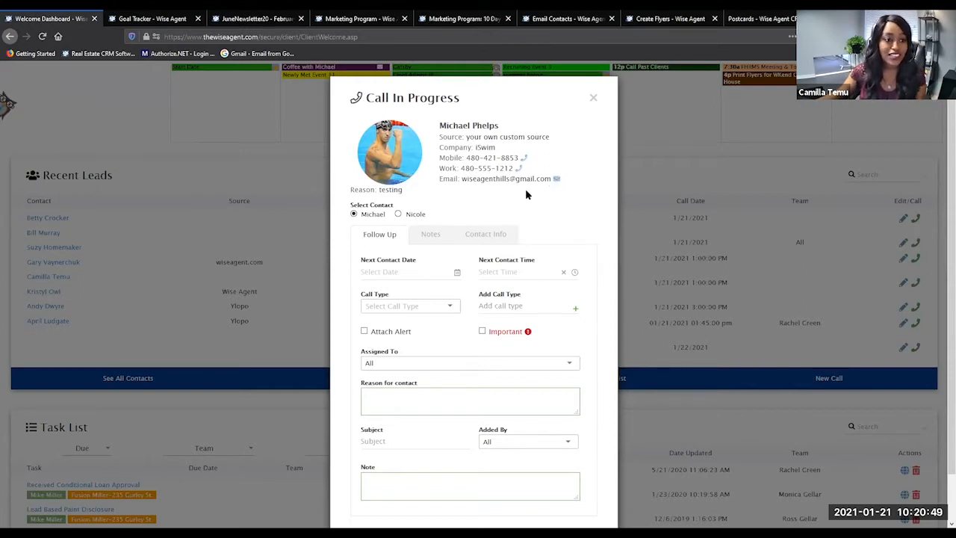
scroll(526, 193, "down", 1)
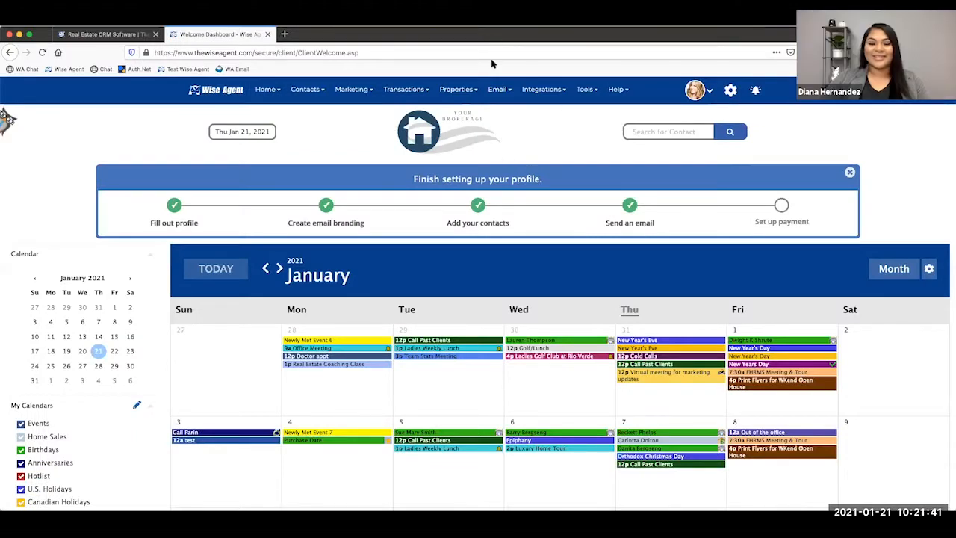
Go to the transaction checklists and open the summary of the first checklist in the list
mouse_move(420, 90)
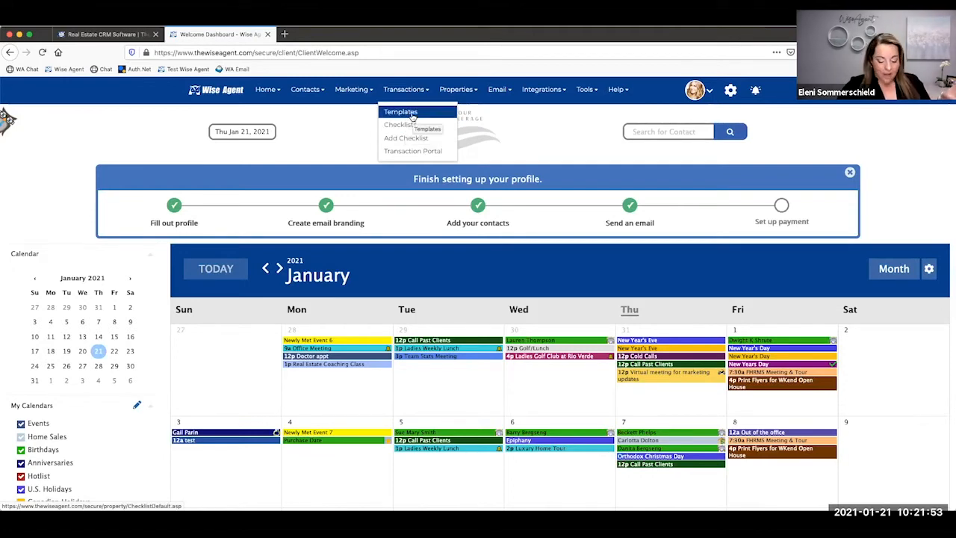
left_click(407, 125)
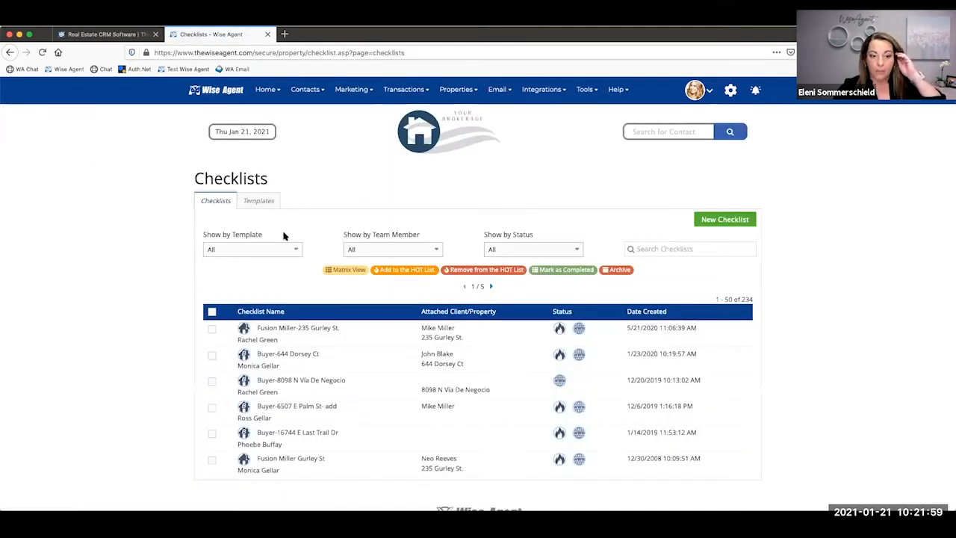
left_click(306, 331)
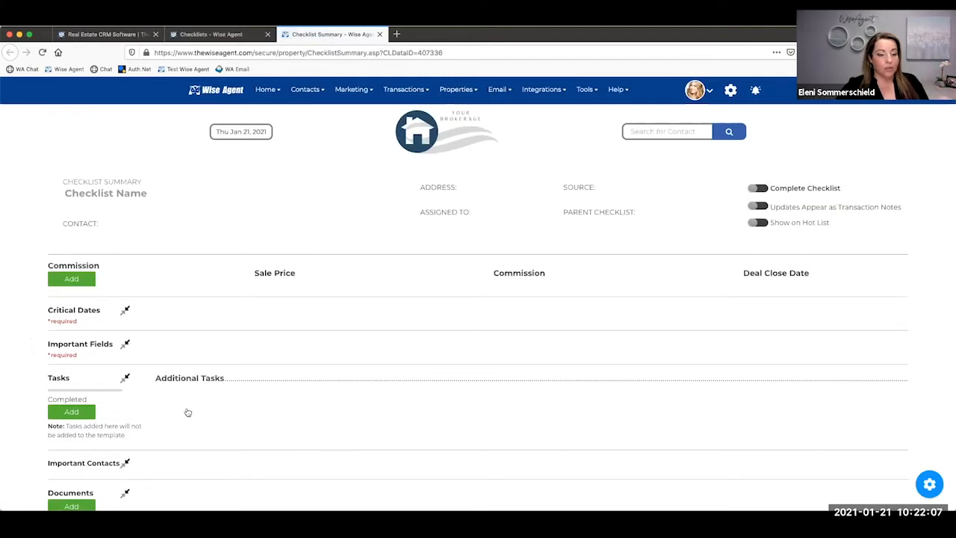
Mark the Setup Lock Box task as completed in the checklist's Listing tasks
scroll(187, 411, "down", 1)
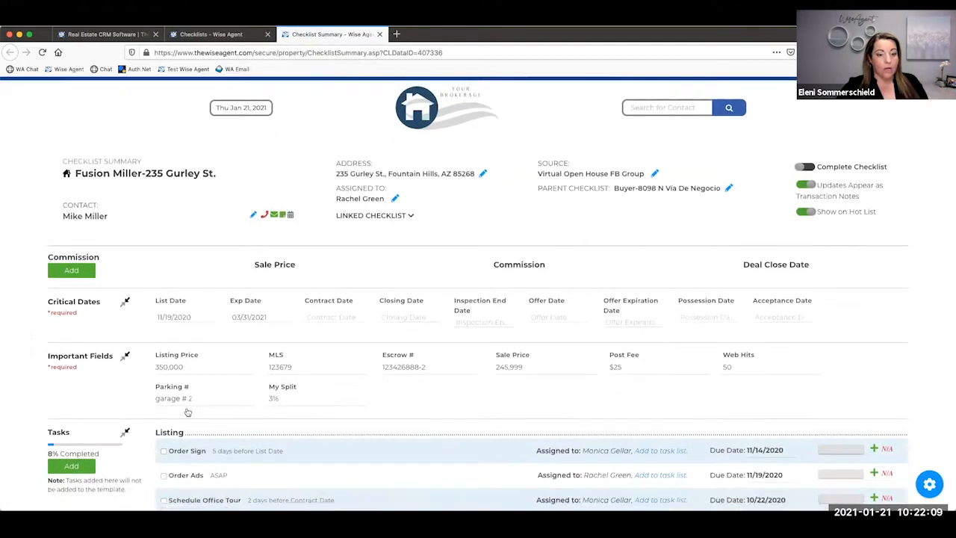
scroll(146, 389, "down", 1)
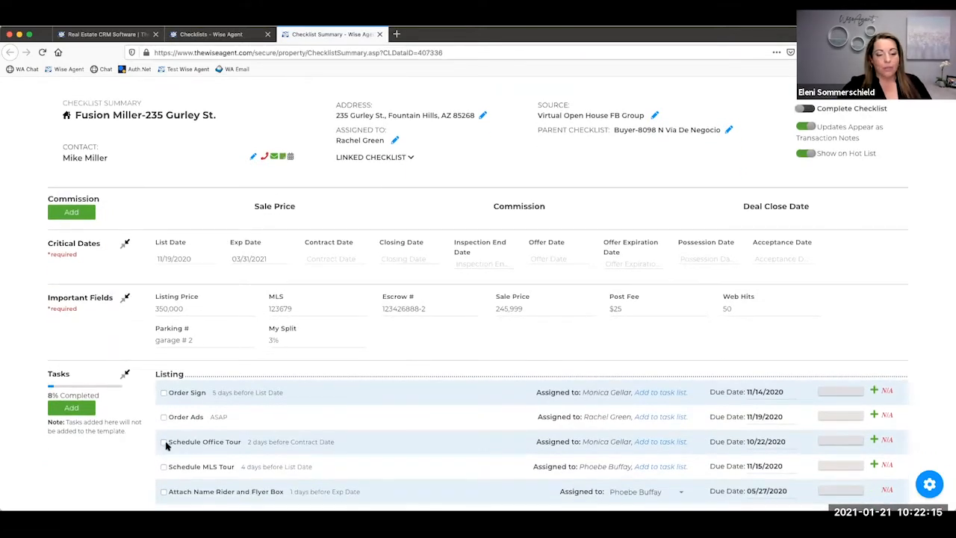
scroll(165, 441, "down", 2)
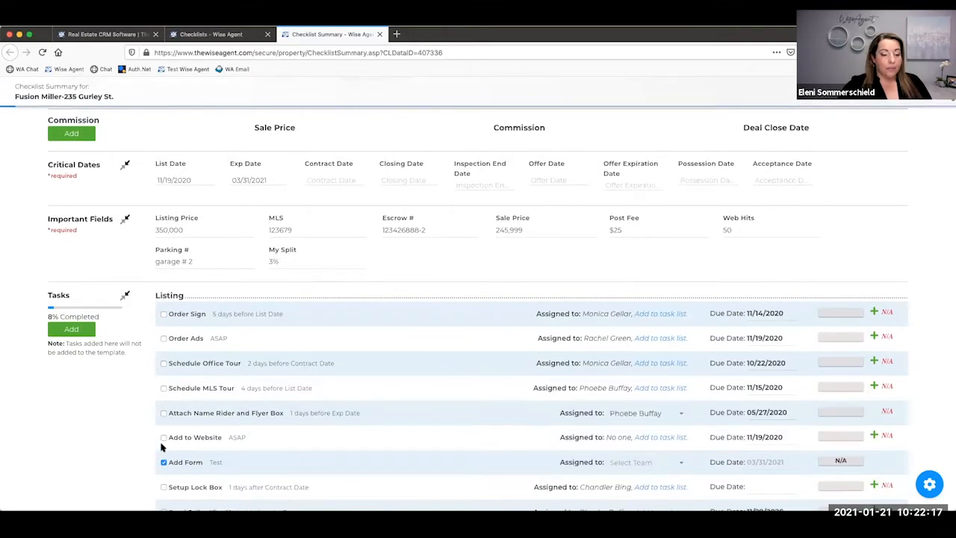
scroll(164, 442, "down", 1)
scroll(164, 442, "down", 3)
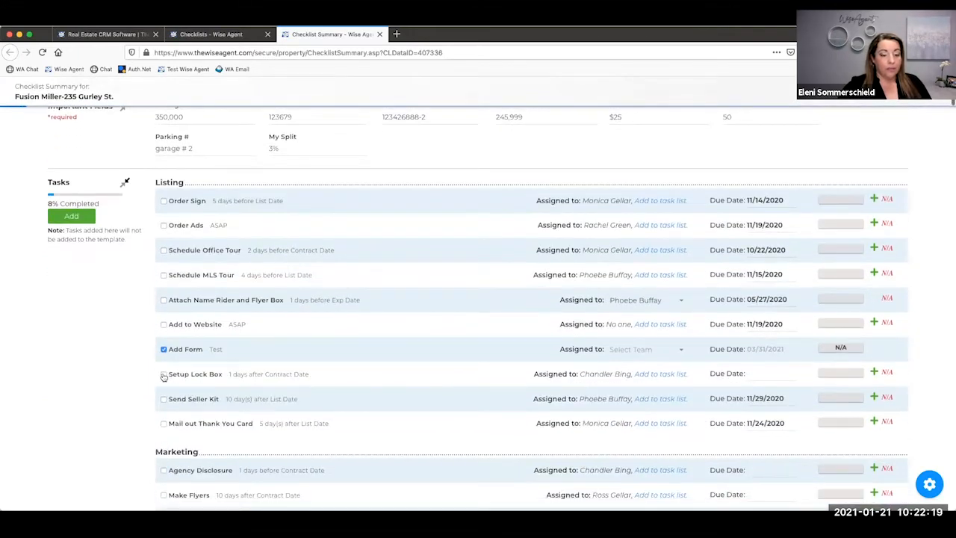
left_click(164, 374)
Start an email to the checklist's contact and open the content types available for its message
scroll(187, 251, "up", 6)
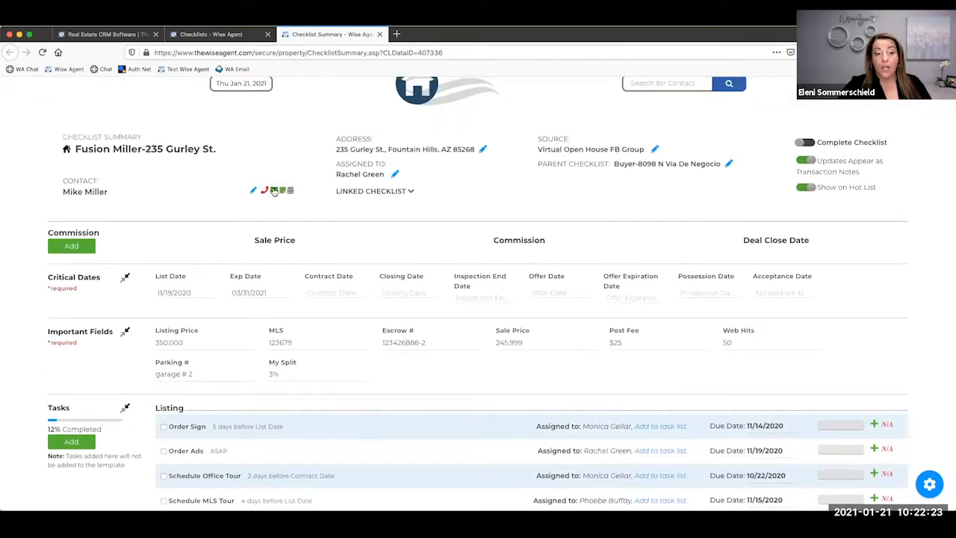
left_click(274, 191)
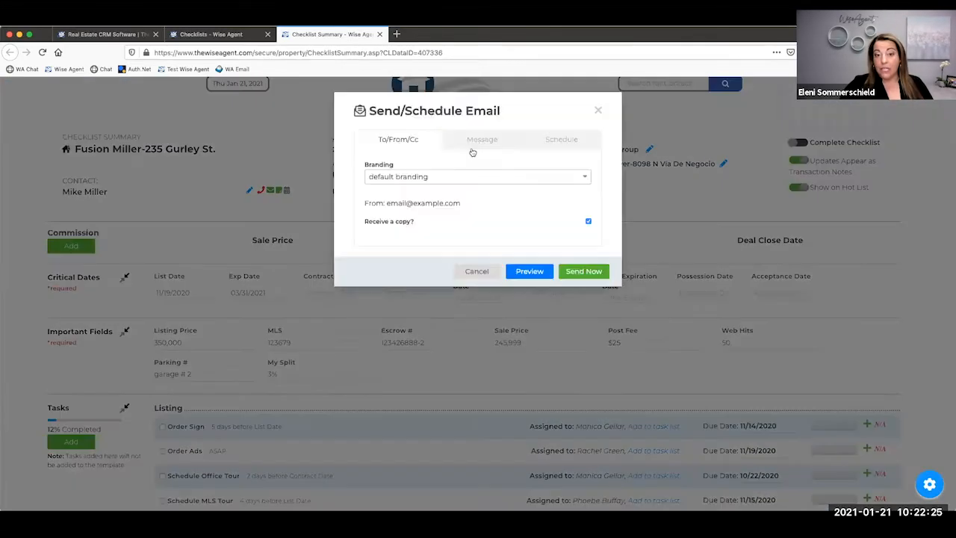
left_click(482, 141)
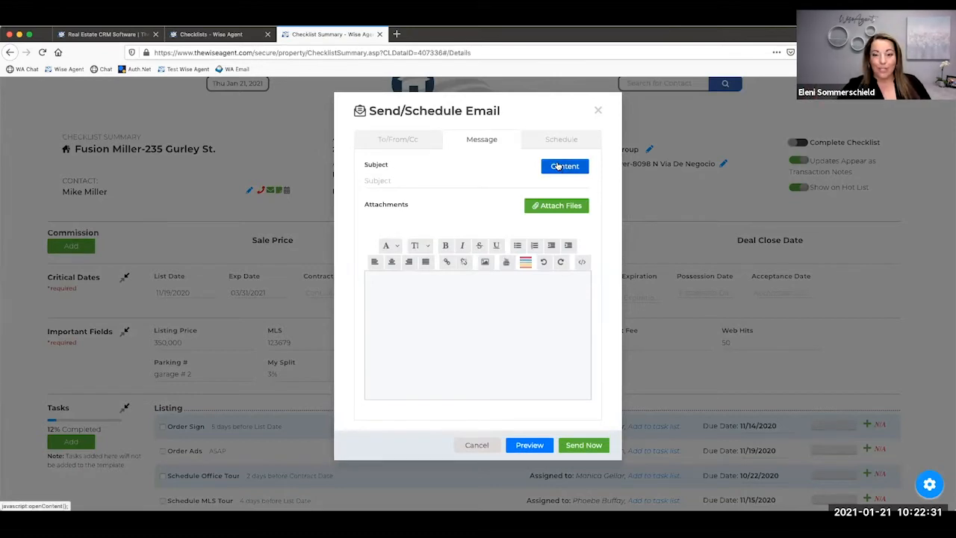
left_click(557, 168)
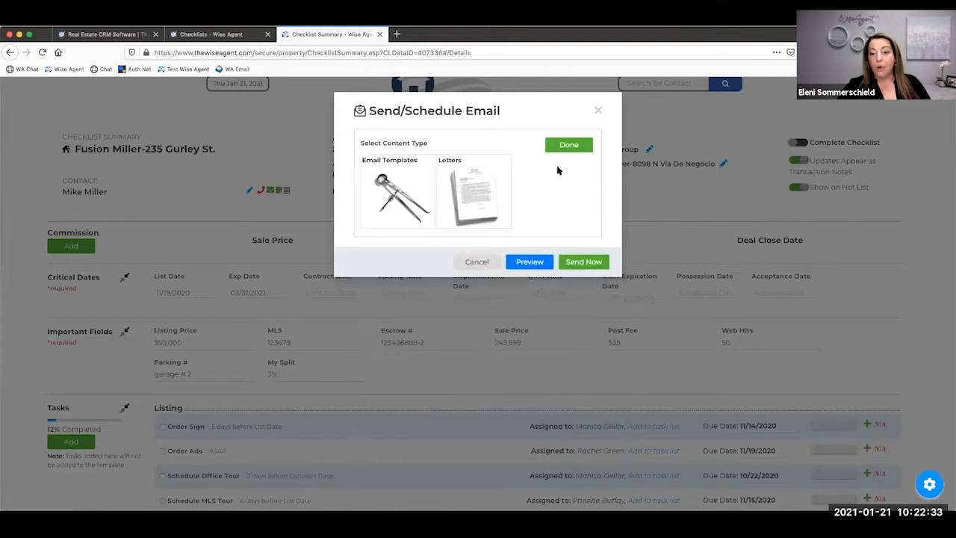
Browse the letters available as email content, and cancel the email without choosing one
left_click(458, 192)
left_click(422, 161)
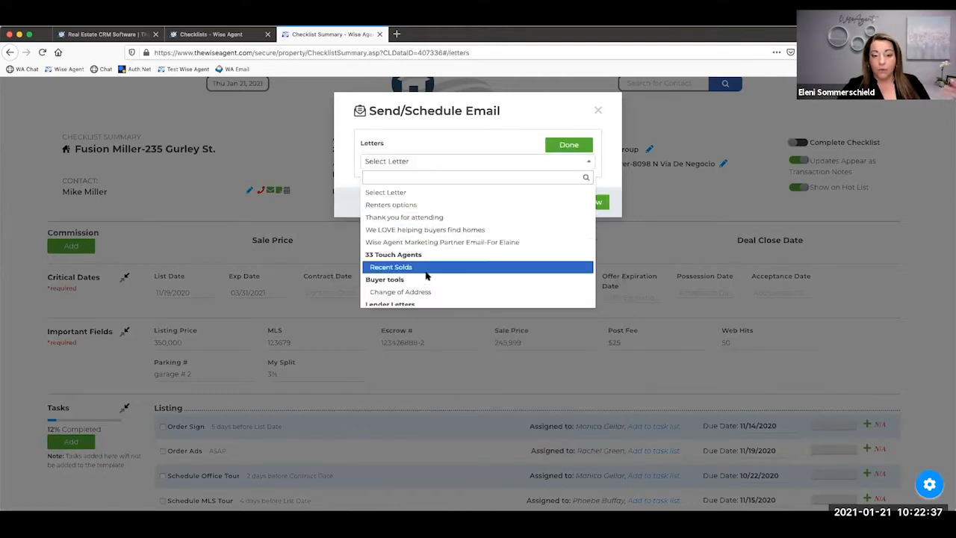
scroll(445, 278, "down", 3)
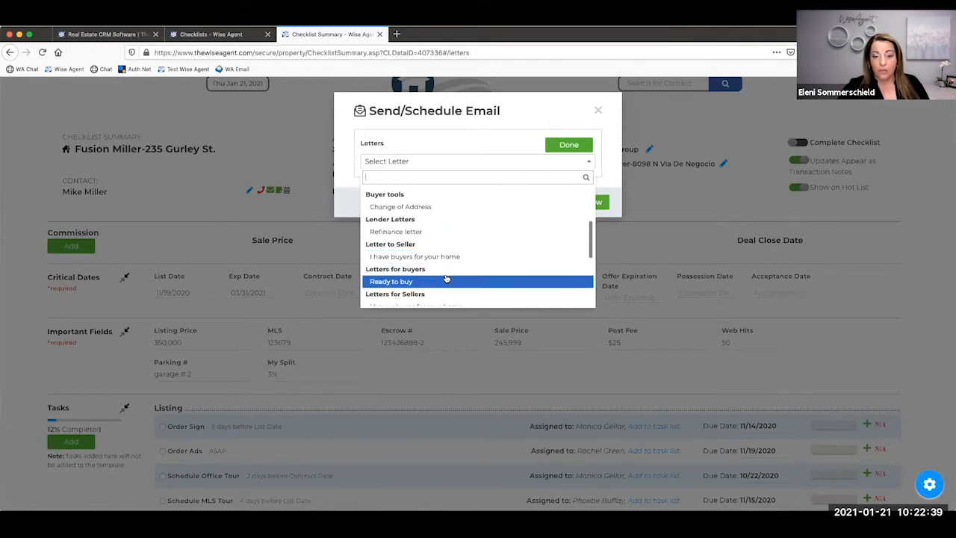
scroll(437, 252, "up", 3)
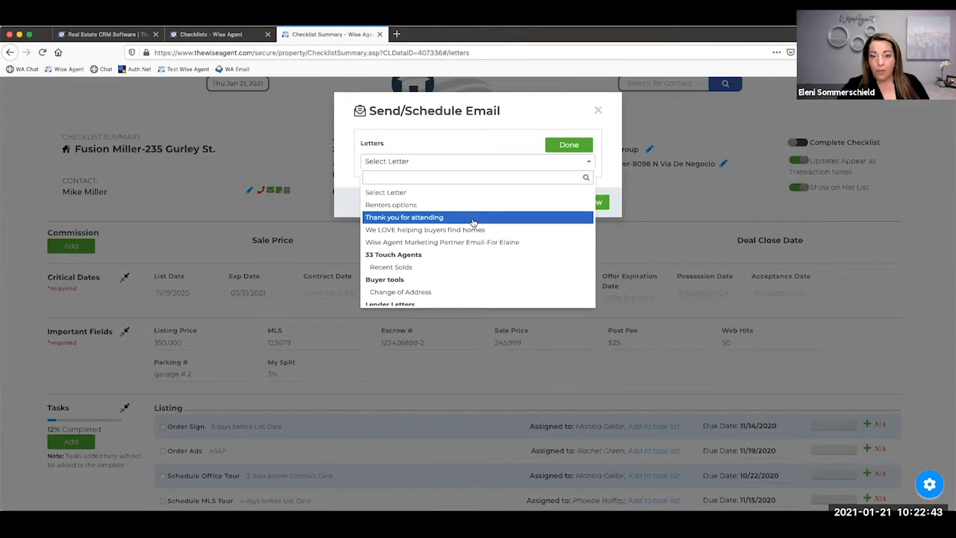
left_click(510, 127)
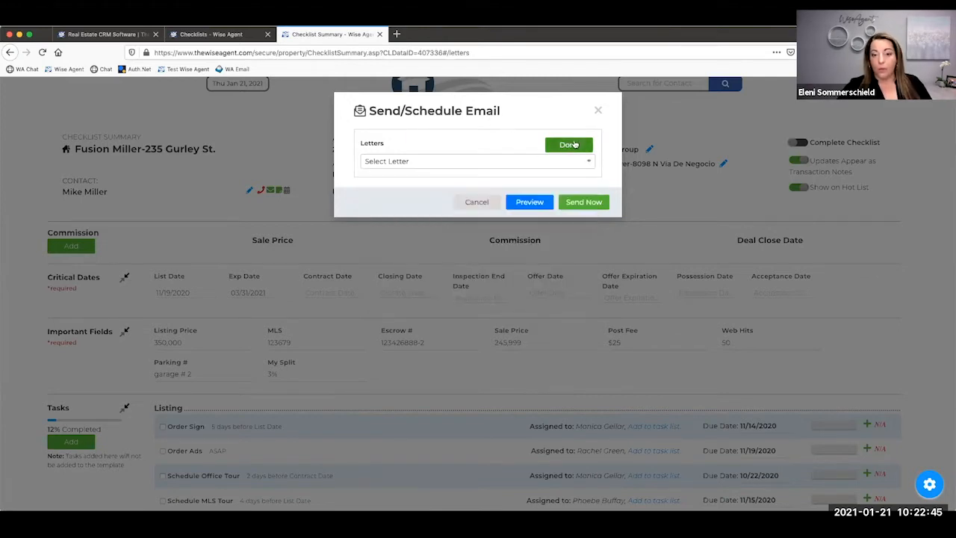
left_click(483, 207)
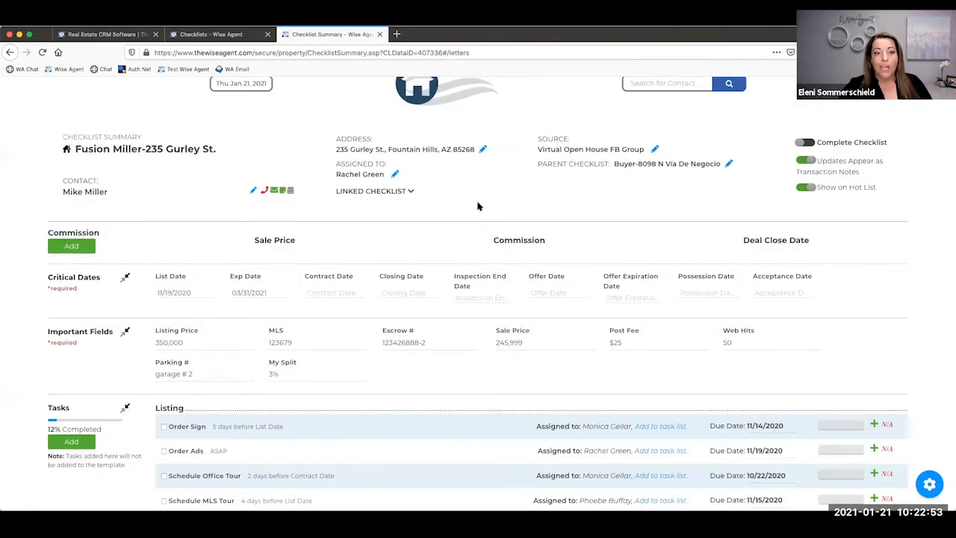
Go to the marketing letters and start creating a new letter
scroll(448, 179, "up", 1)
mouse_move(369, 92)
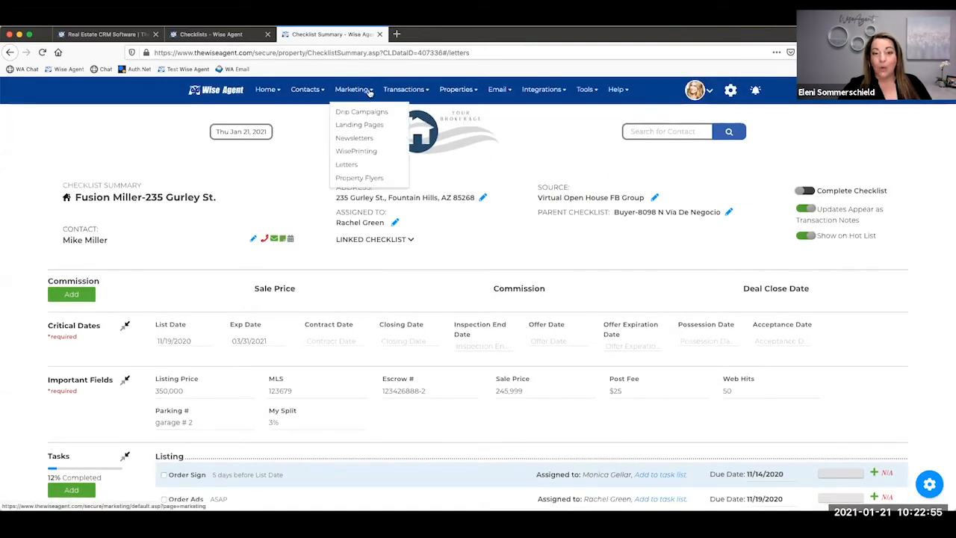
left_click(369, 165)
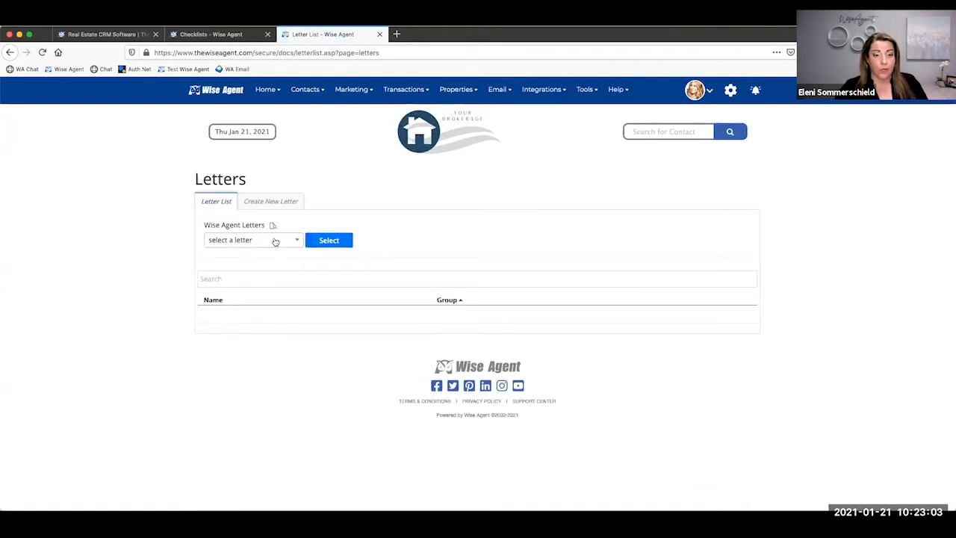
left_click(267, 203)
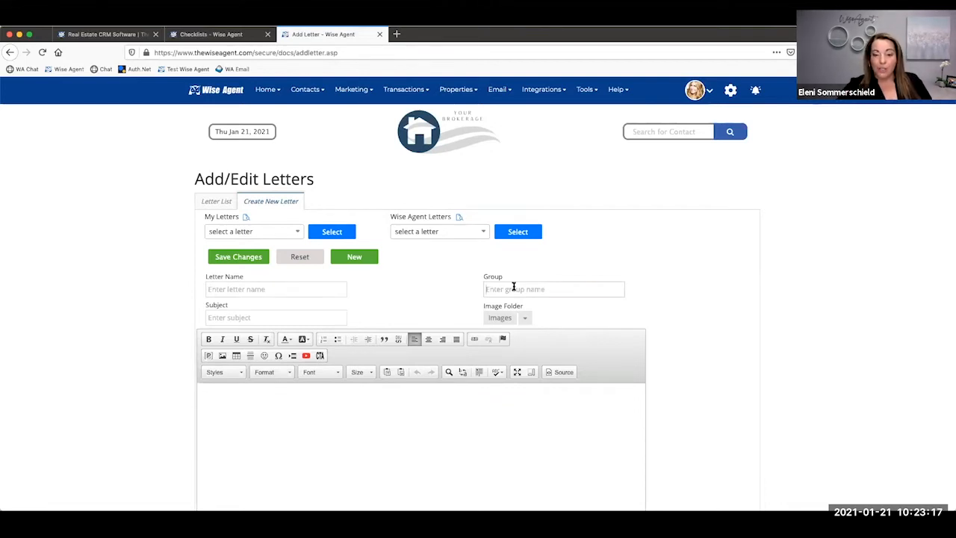
Set the new letter's group to "listig" and its name to "lock box", leaving the subject empty, and place the cursor in its body
type("listig")
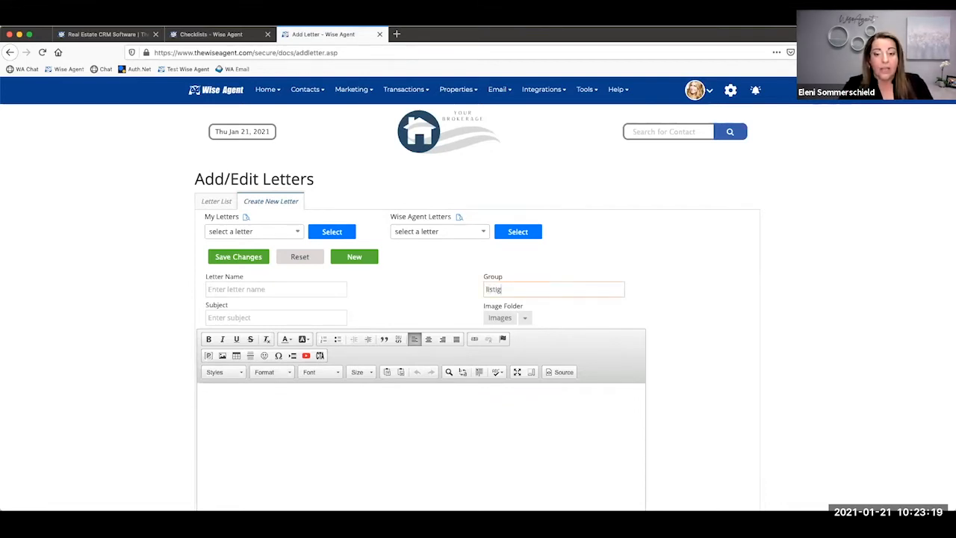
left_click(266, 287)
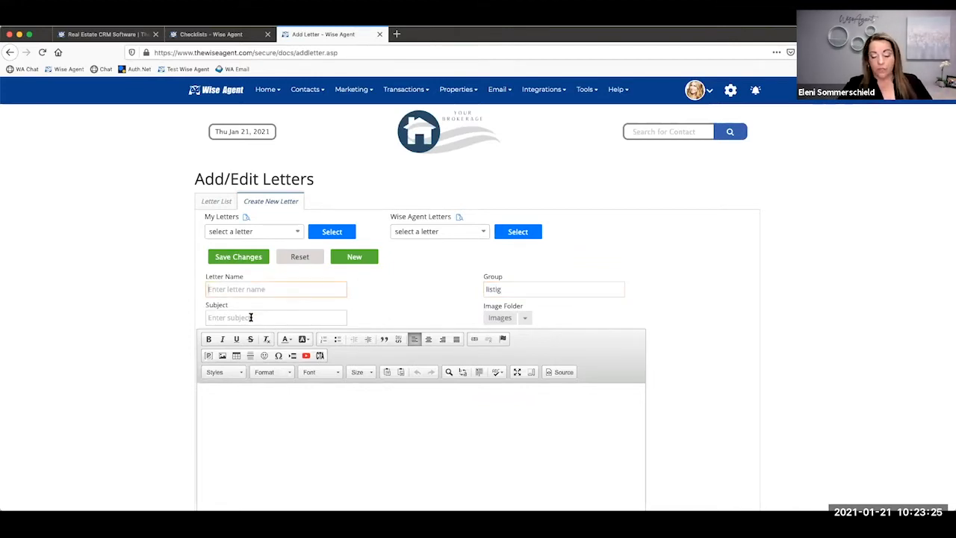
type("lock box")
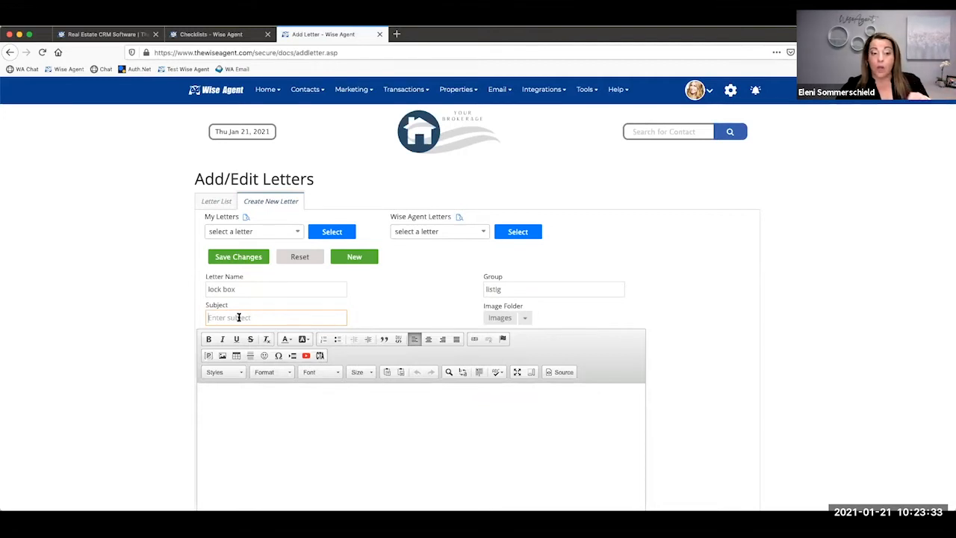
left_click(224, 411)
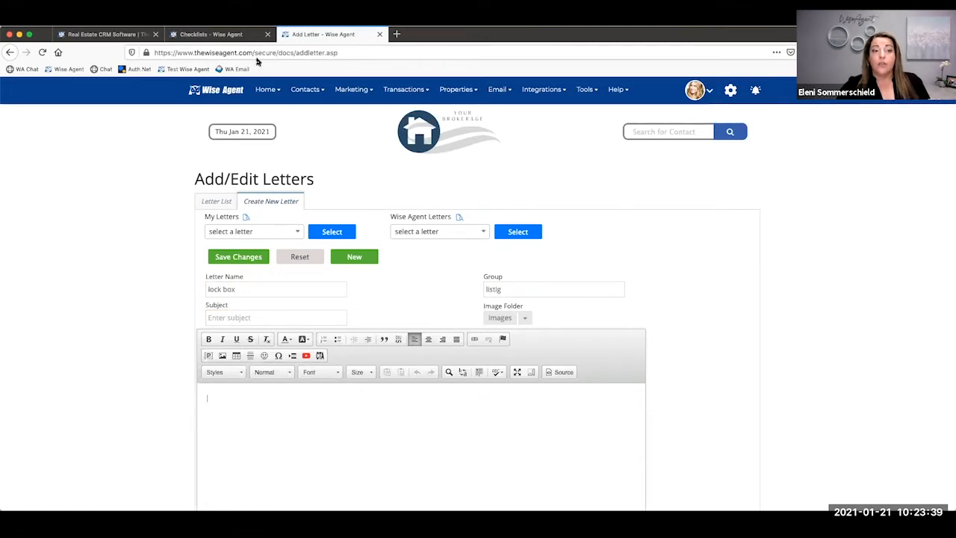
Return to the already open Checklists page and open the Accounting tool from there
left_click(212, 34)
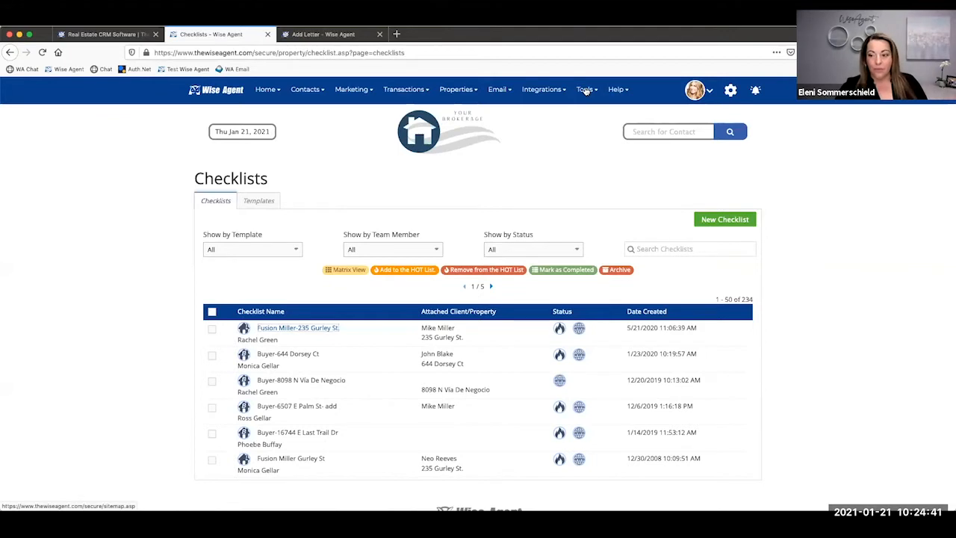
left_click(587, 90)
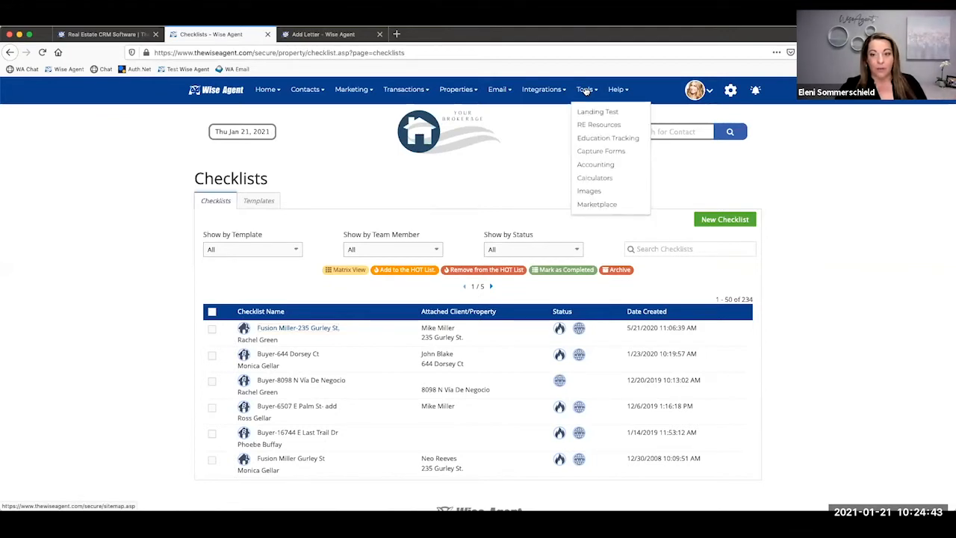
left_click(588, 163)
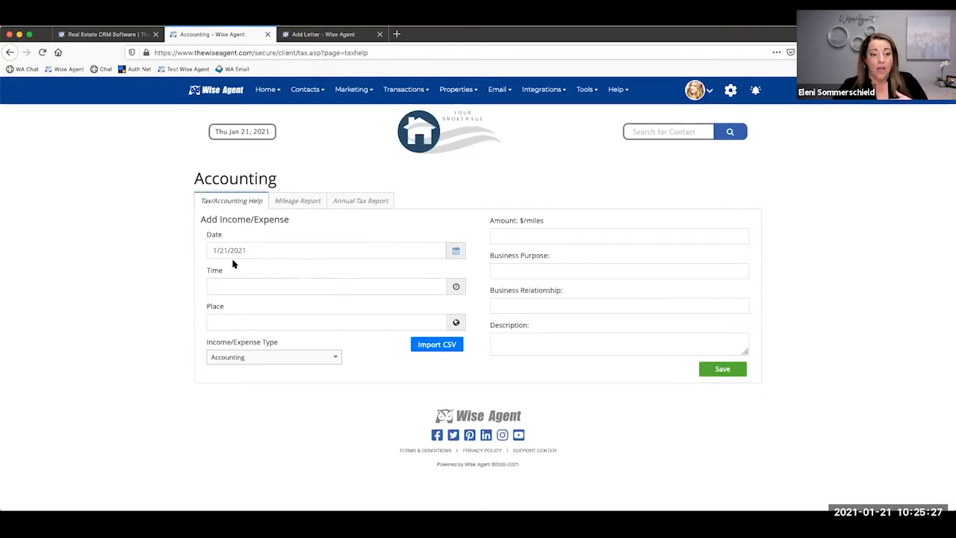
Set the new income/expense entry's place to "Pizza" and its type to Buyer Expense
left_click(228, 286)
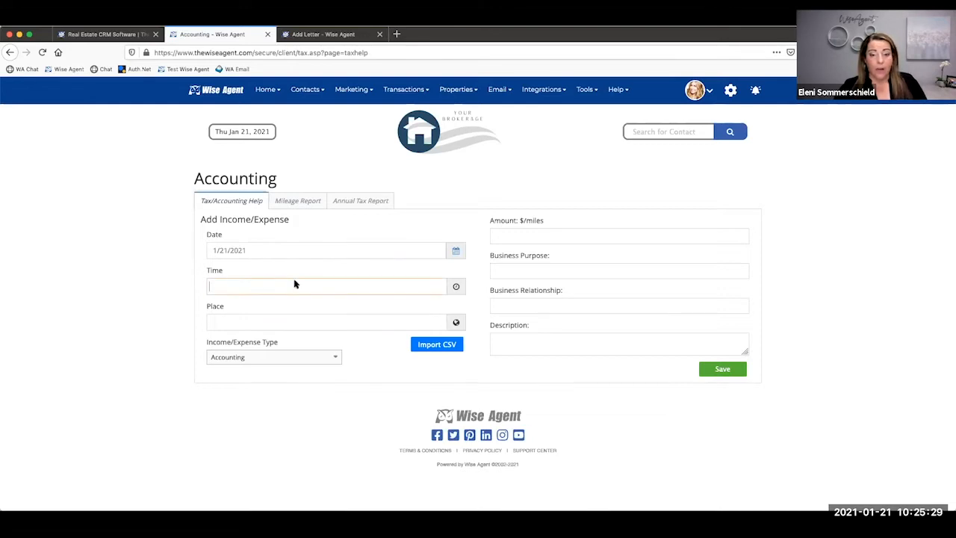
left_click(232, 322)
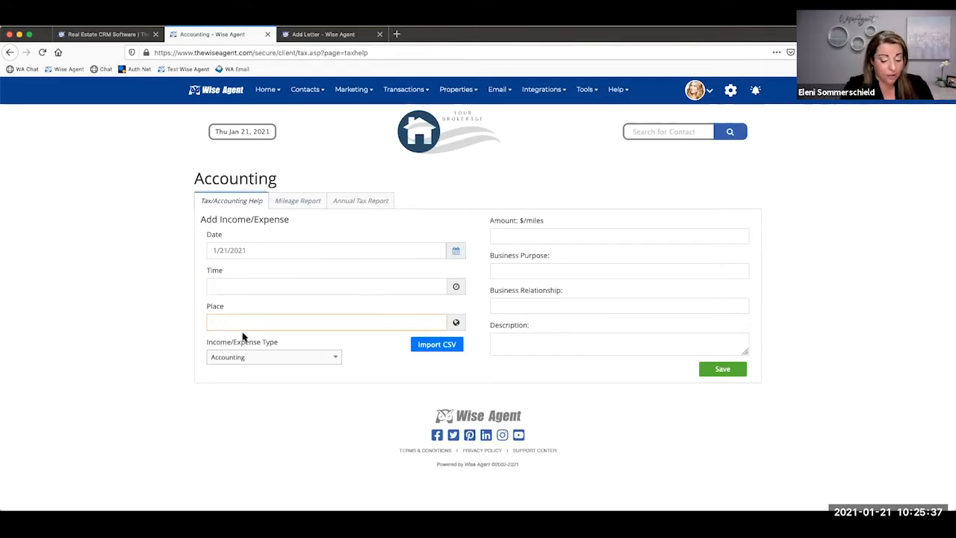
type("Pizza")
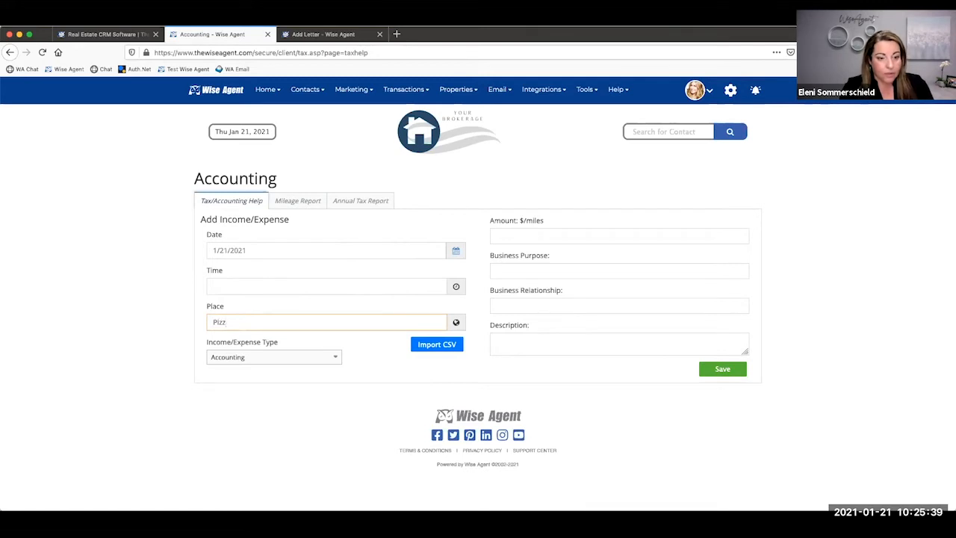
left_click(273, 357)
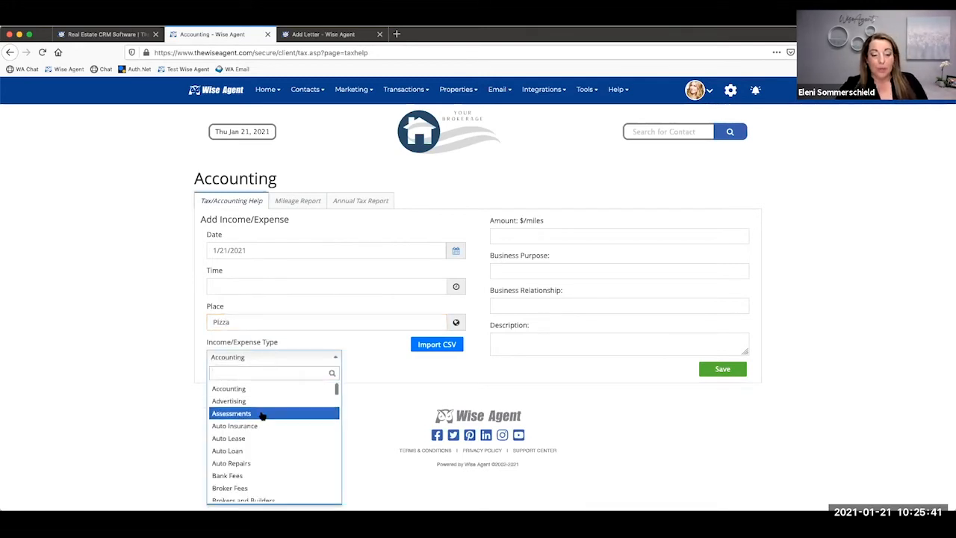
type("fo")
key("BackSpace")
key("BackSpace")
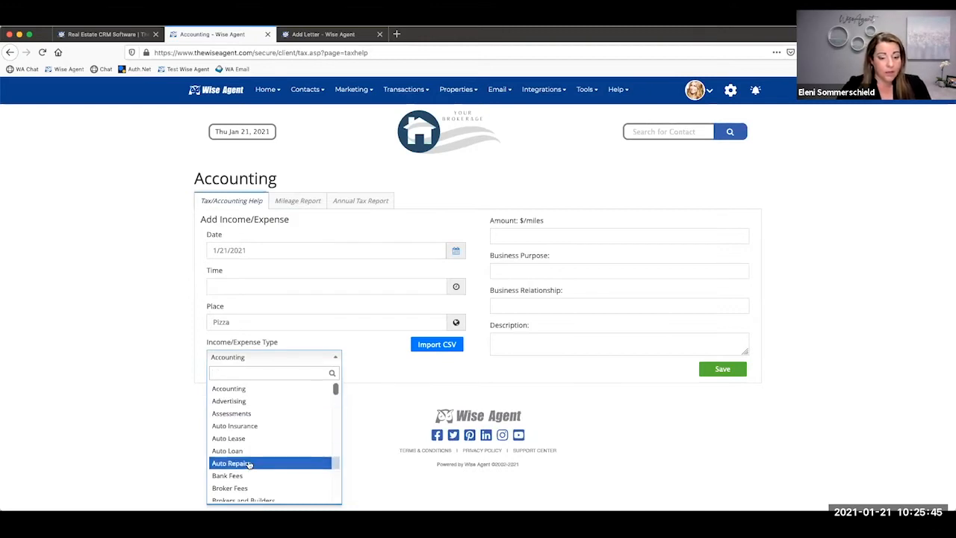
scroll(248, 469, "down", 3)
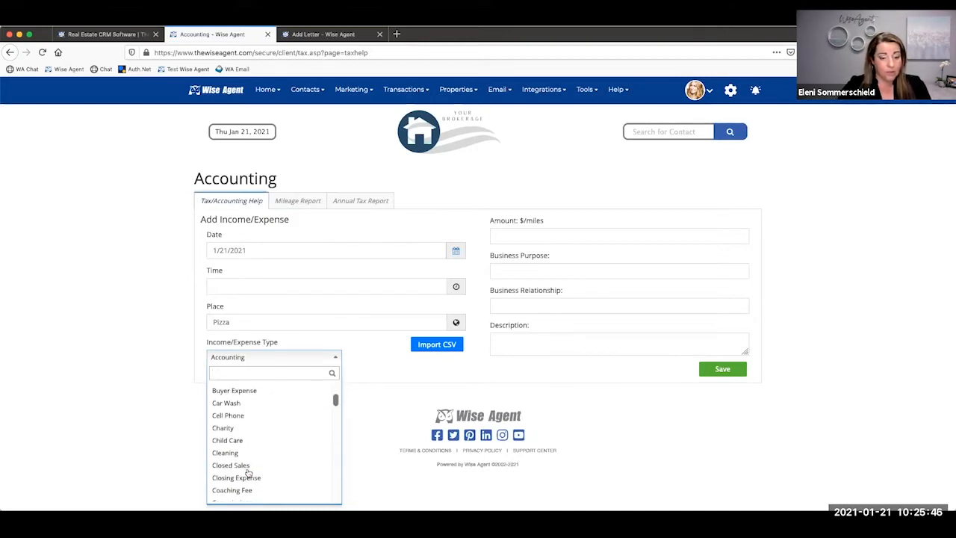
left_click(254, 395)
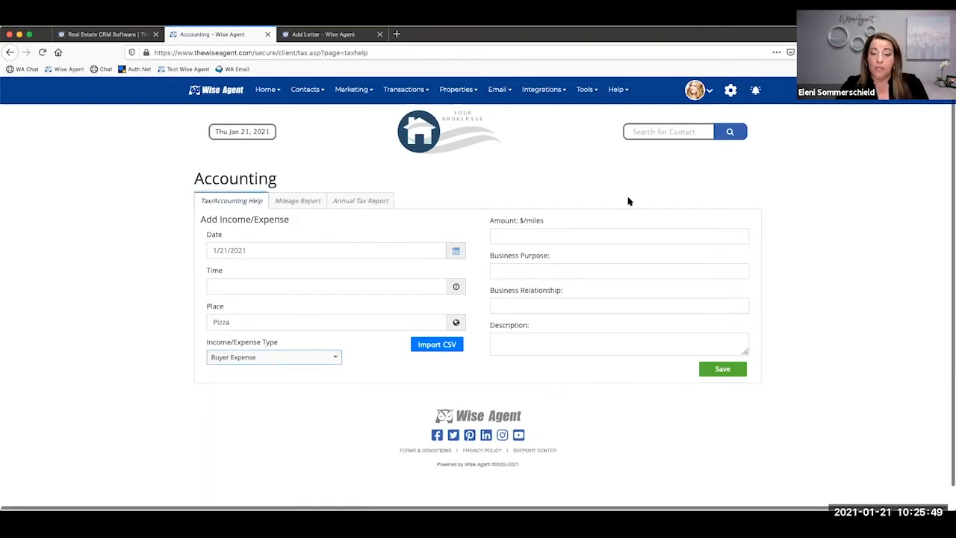
Enter amount 100, business purpose "Listing presention" and the client's first name as business relationship, and save the expense entry
left_click(540, 238)
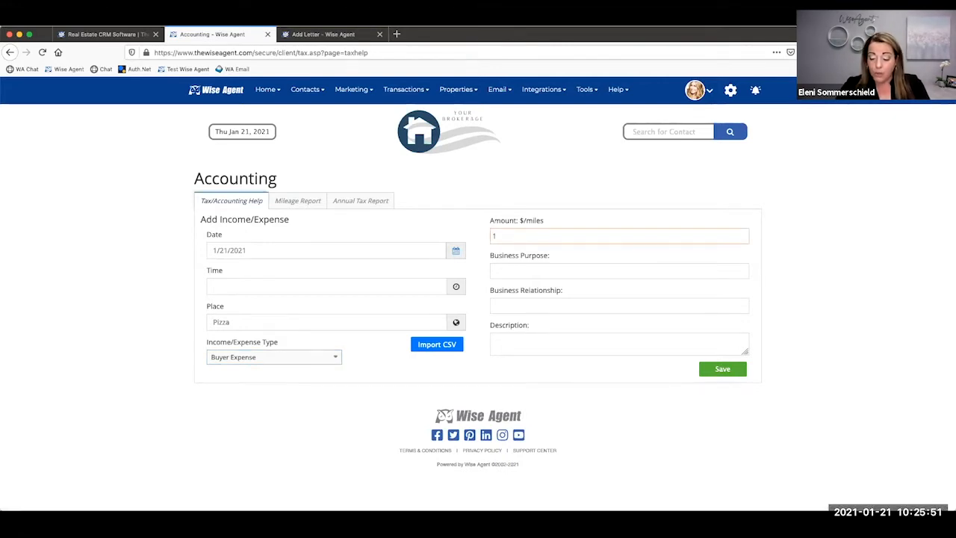
type("100")
left_click(523, 272)
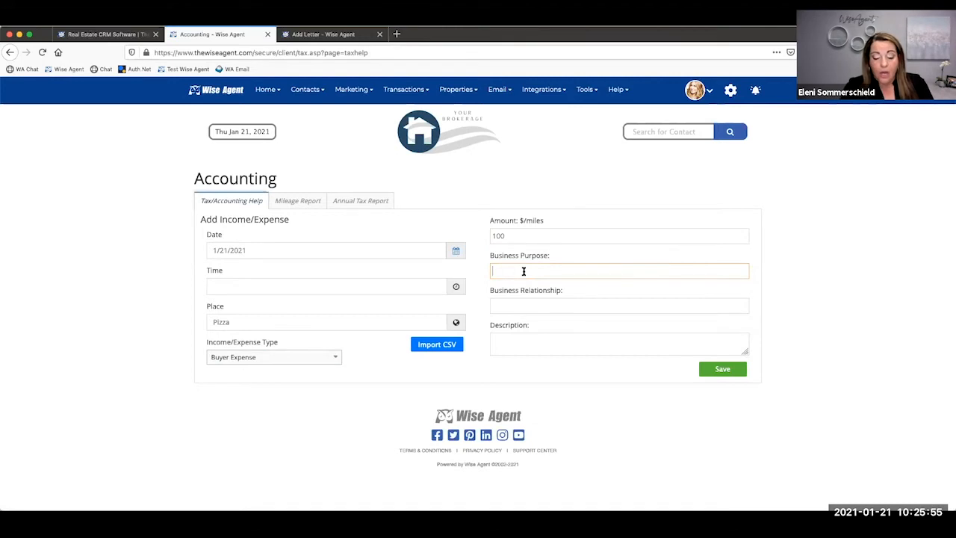
type("Listing p")
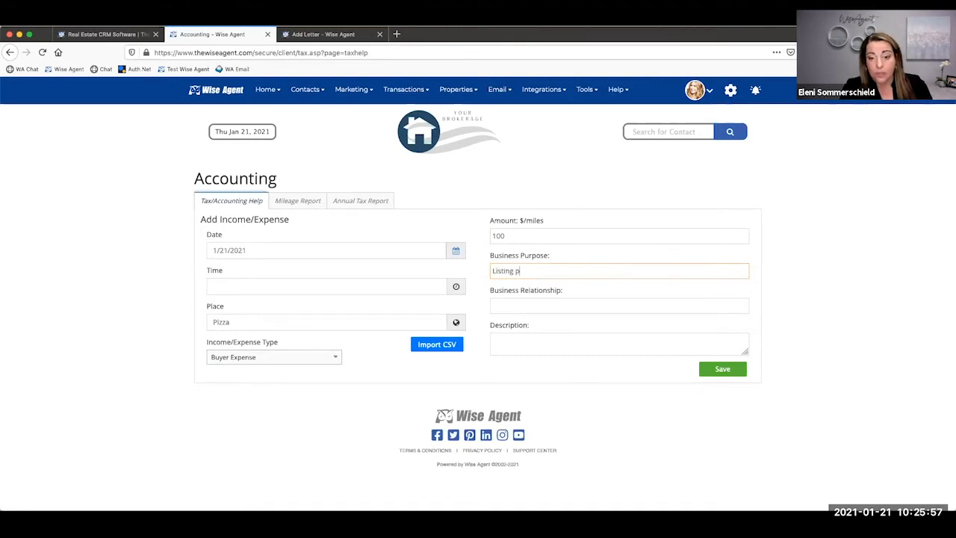
type("resention")
key("Tab")
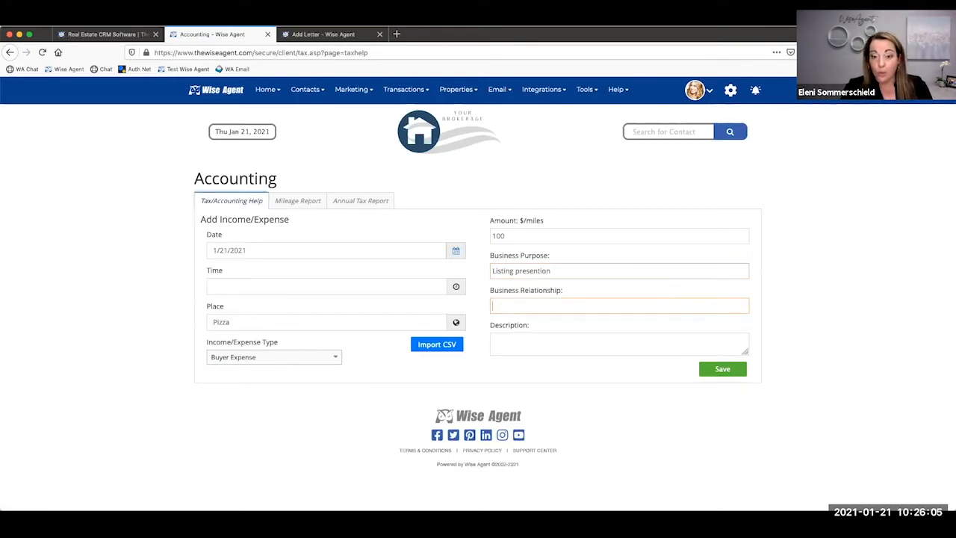
type("Camilla")
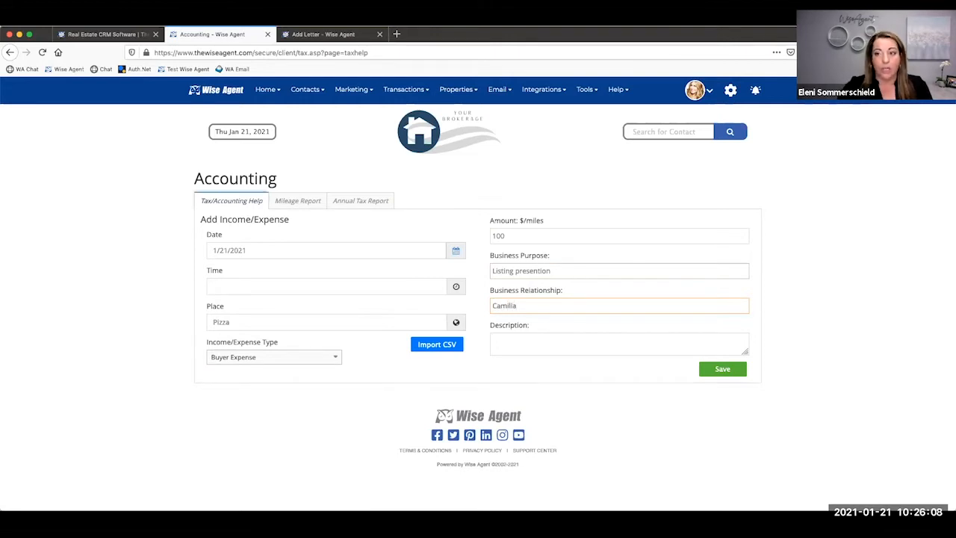
left_click(515, 335)
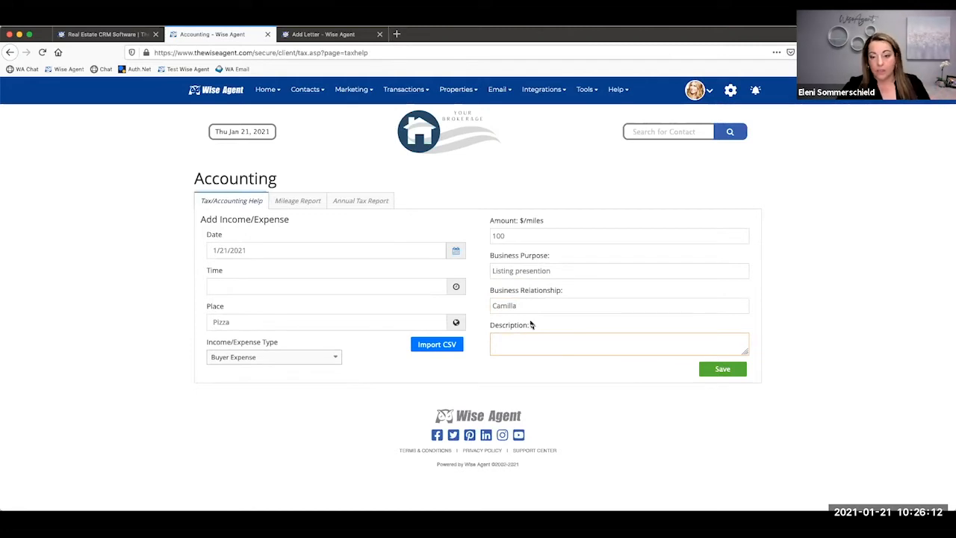
left_click(718, 370)
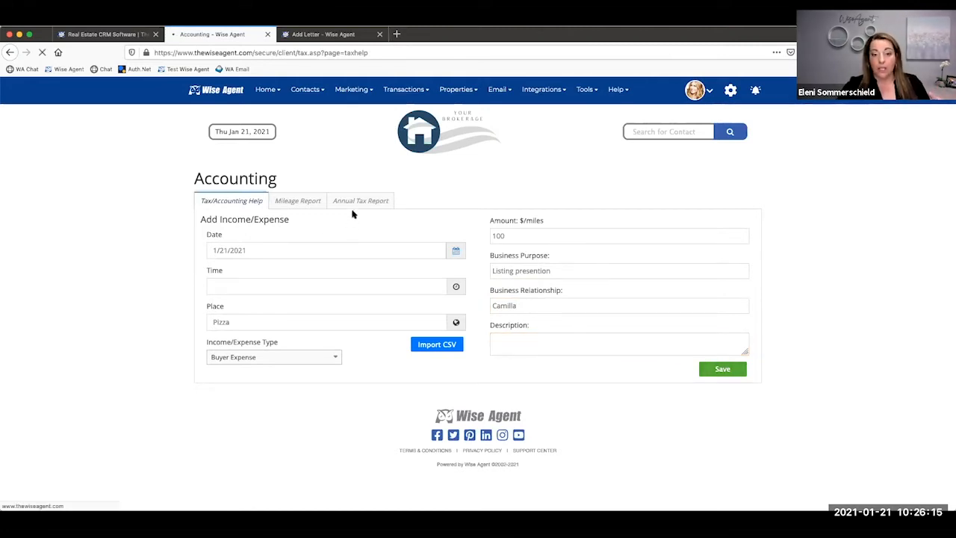
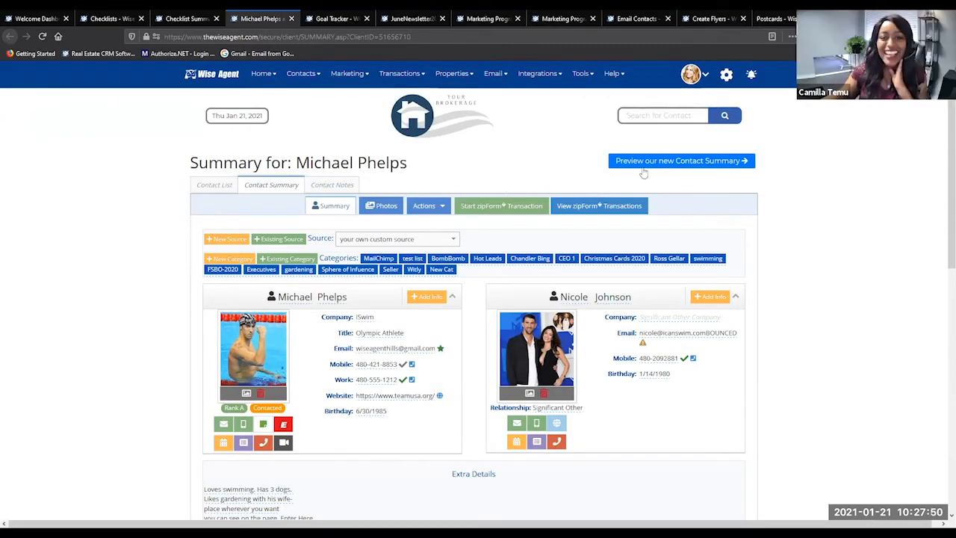
Open the preview of the contact's new Contact Summary in a separate browser tab and switch to it
right_click(662, 163)
left_click(687, 171)
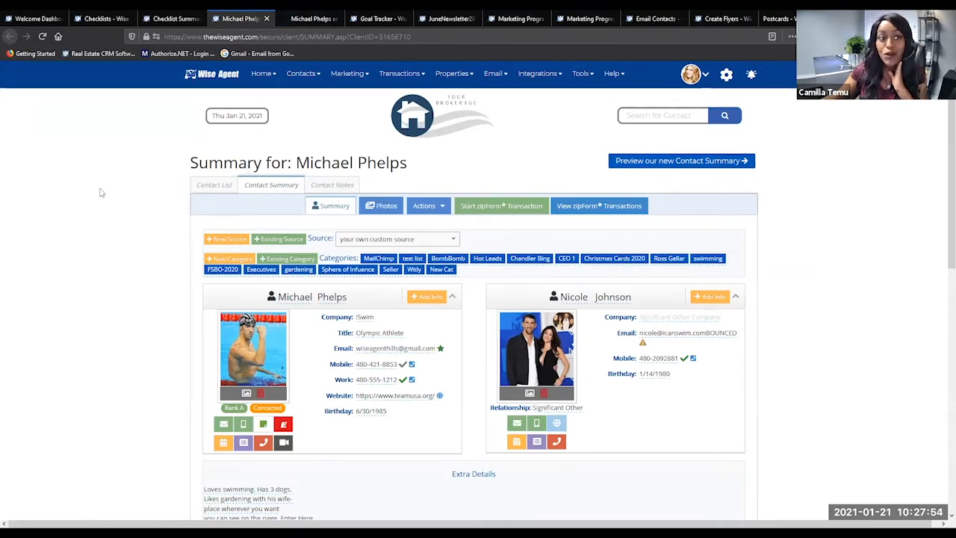
scroll(114, 227, "down", 2)
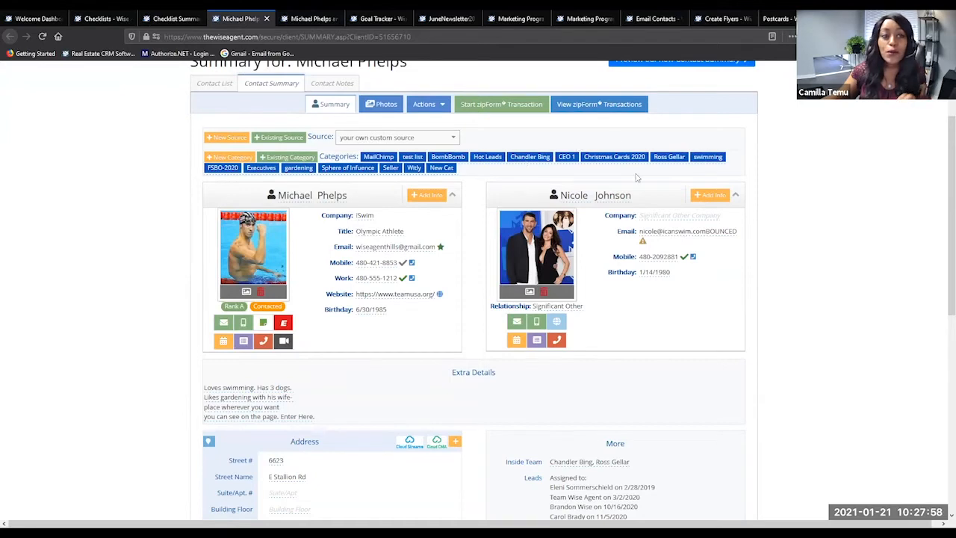
scroll(637, 177, "up", 2)
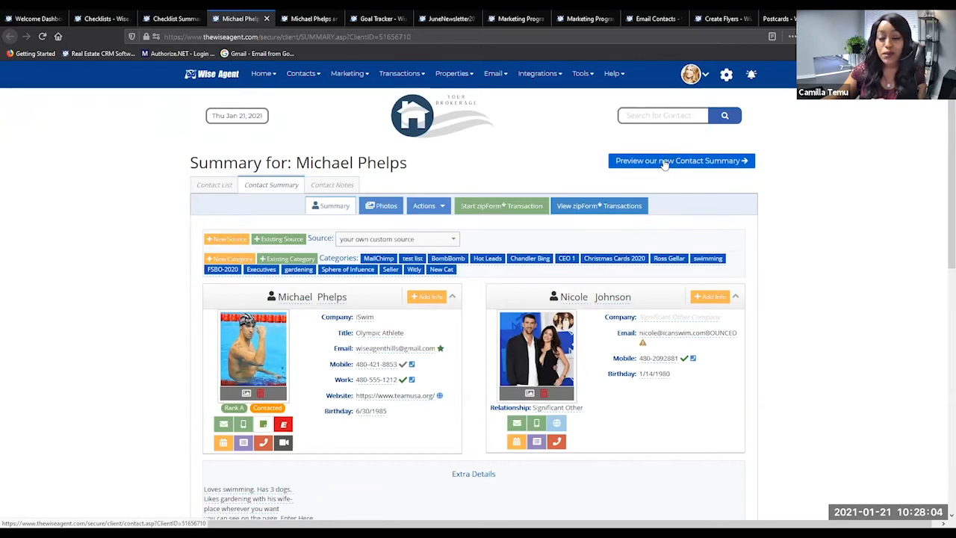
left_click(317, 21)
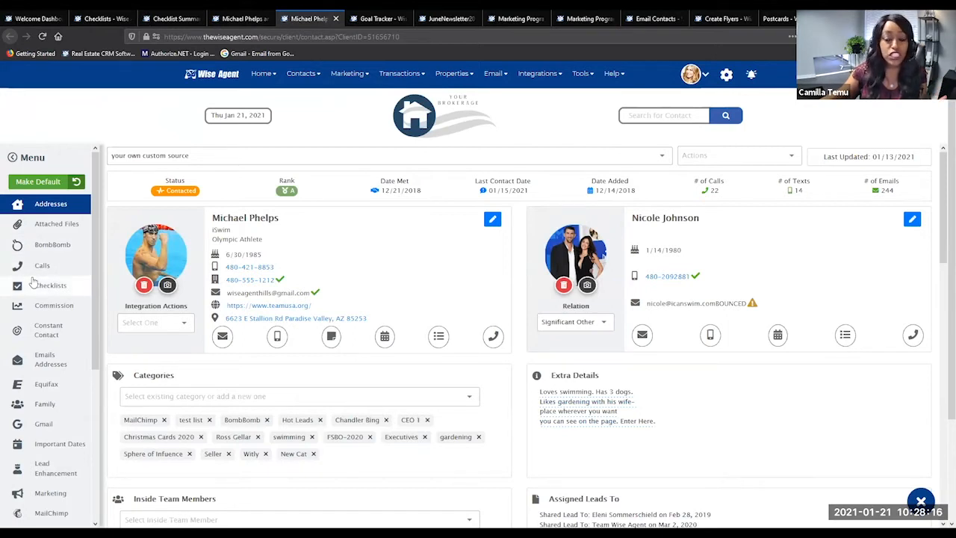
Look through the new summary's categories, team members, addresses, property connections and search criteria, and jump to its Gmail conversations
scroll(33, 284, "down", 2)
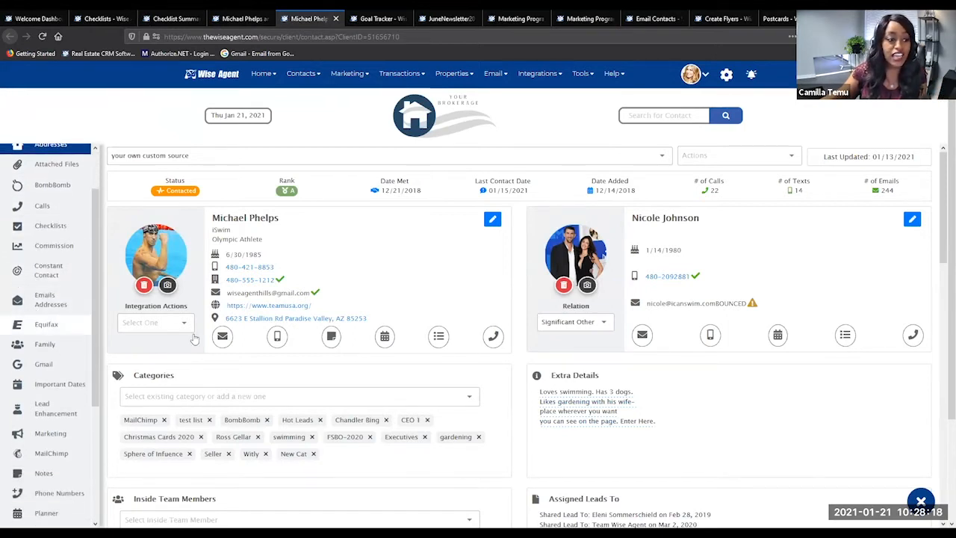
scroll(198, 341, "down", 1)
scroll(206, 341, "down", 3)
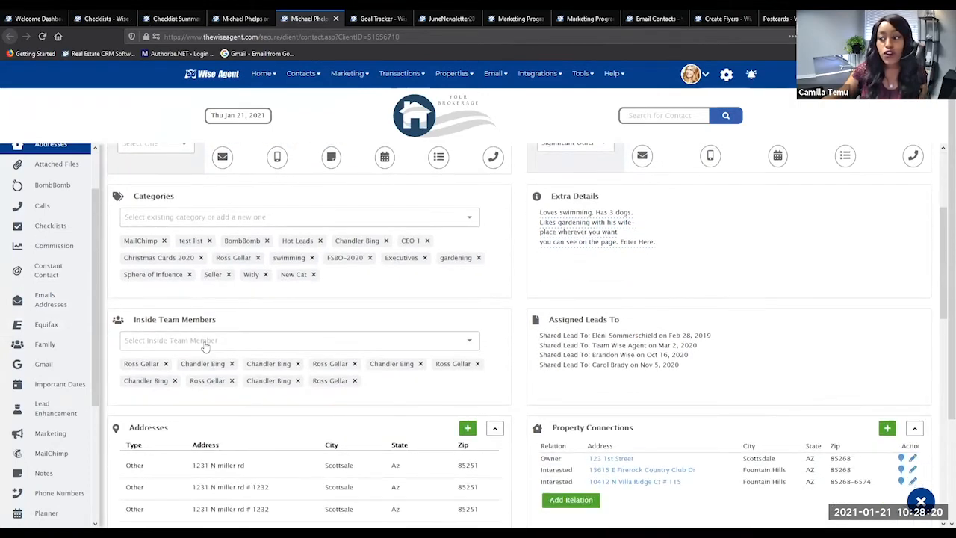
scroll(206, 346, "down", 5)
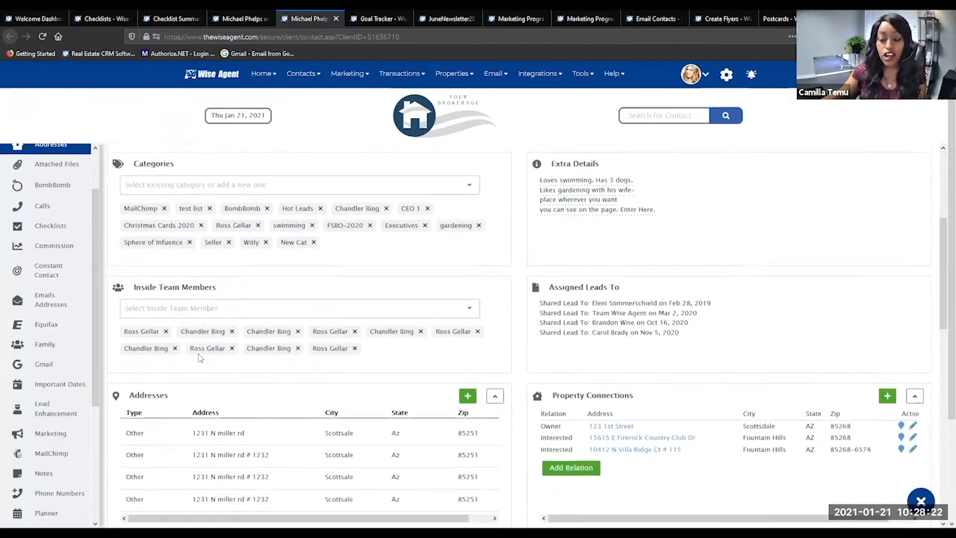
scroll(202, 362, "down", 4)
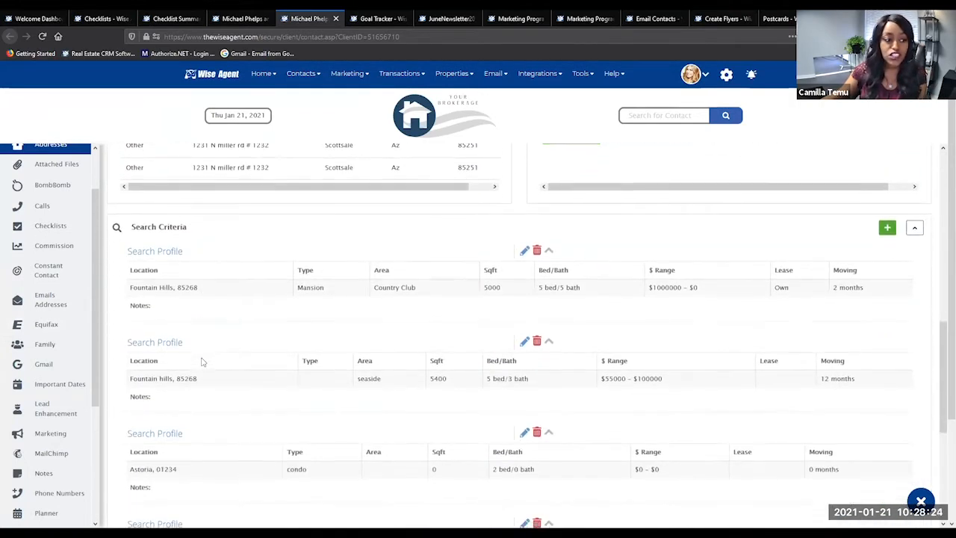
left_click(52, 365)
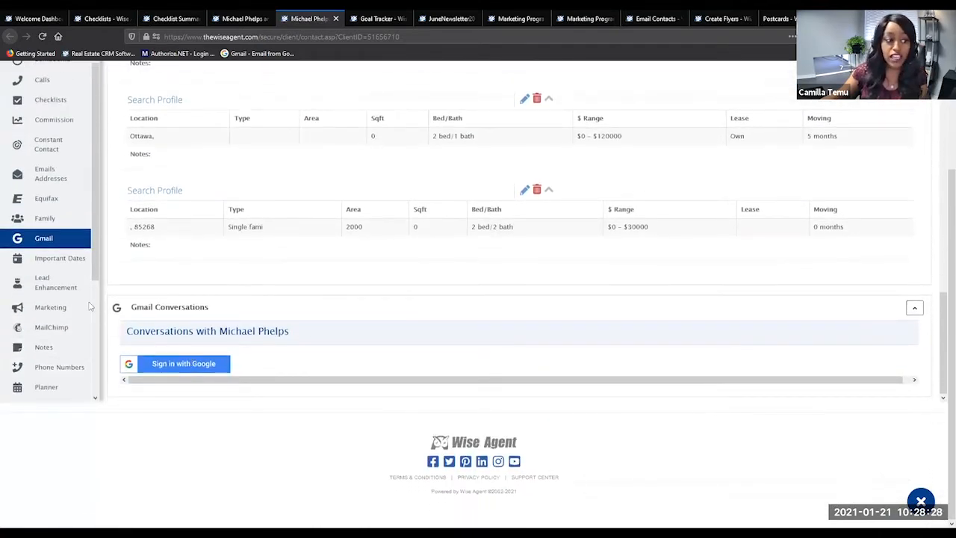
scroll(37, 280, "up", 1)
scroll(39, 272, "up", 4)
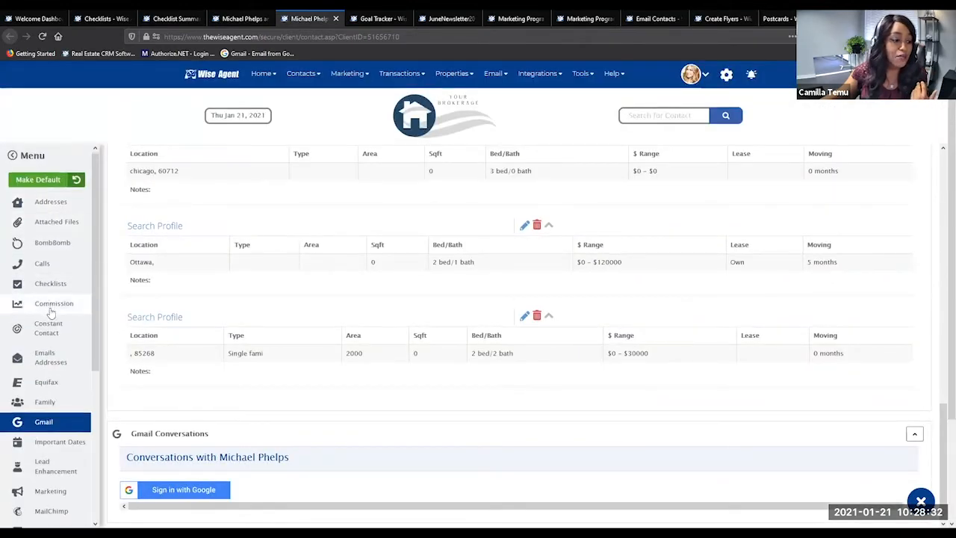
Show the Family and Notes sections in the new contact summary and go back to the contact's main details
scroll(52, 310, "down", 2)
left_click(54, 343)
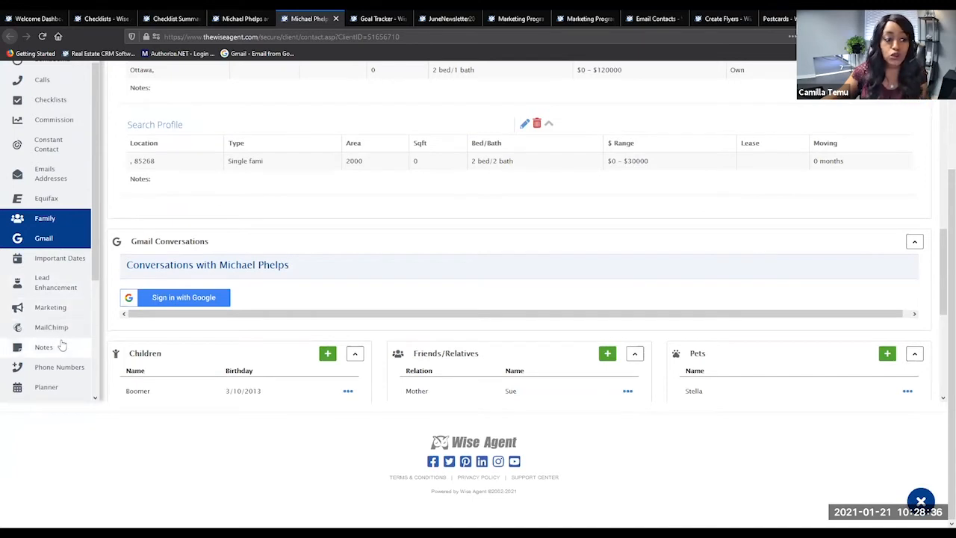
left_click(60, 345)
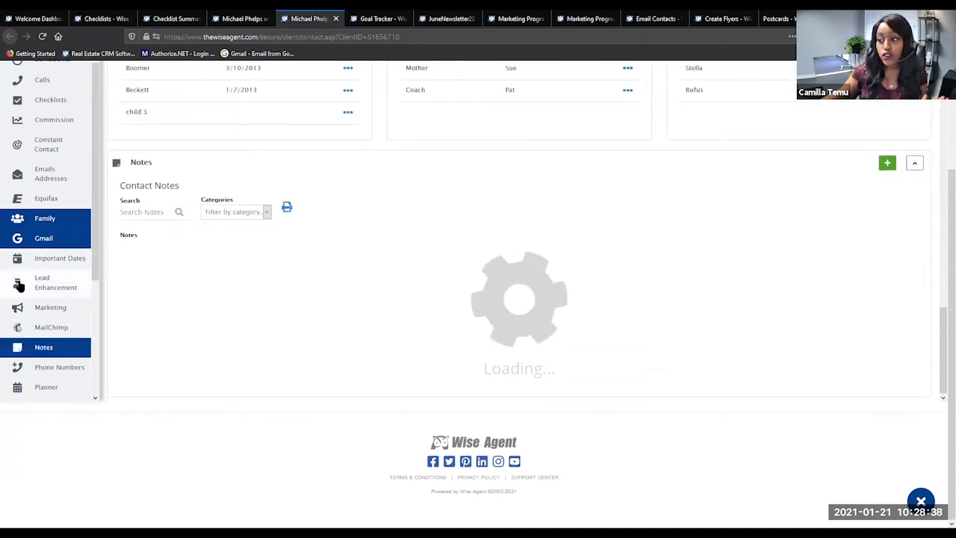
scroll(523, 299, "up", 6)
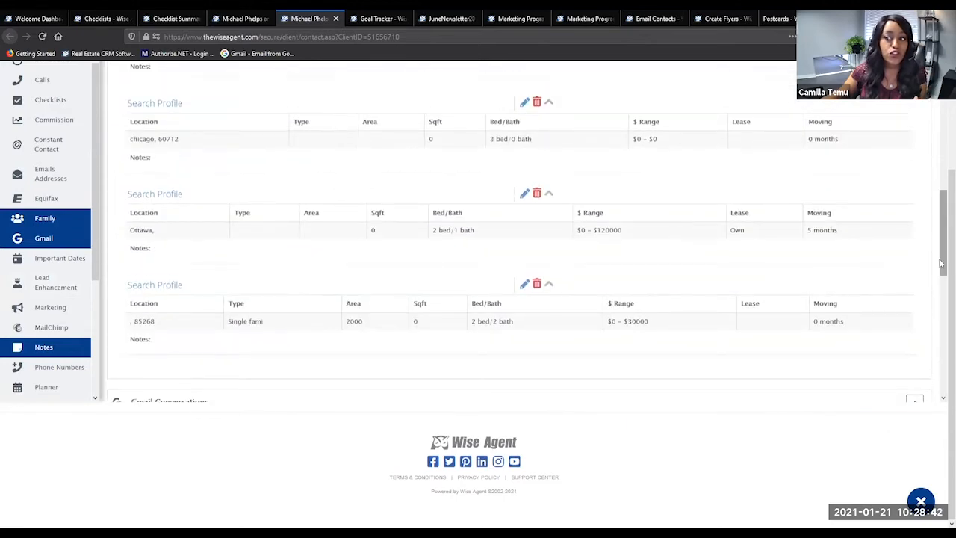
scroll(941, 216, "up", 3)
scroll(632, 239, "up", 5)
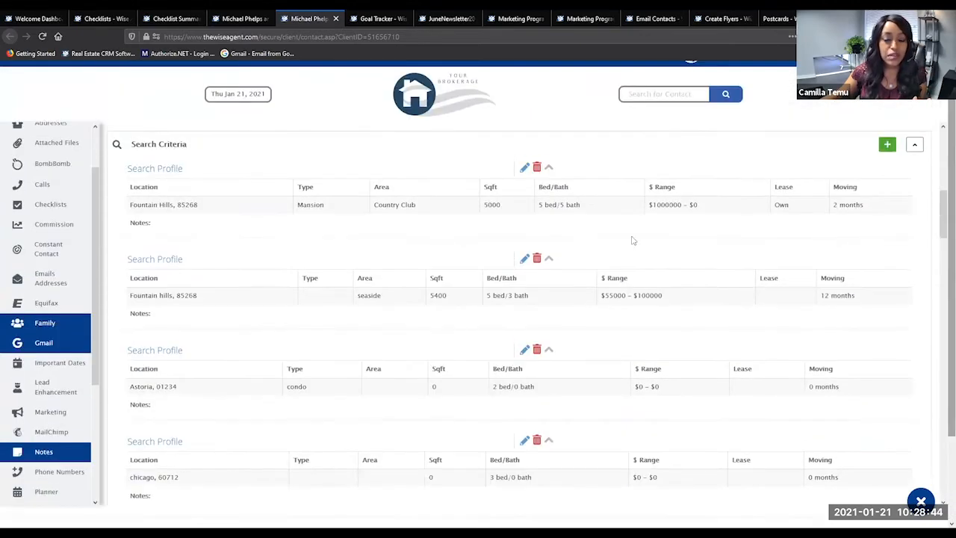
scroll(555, 284, "up", 4)
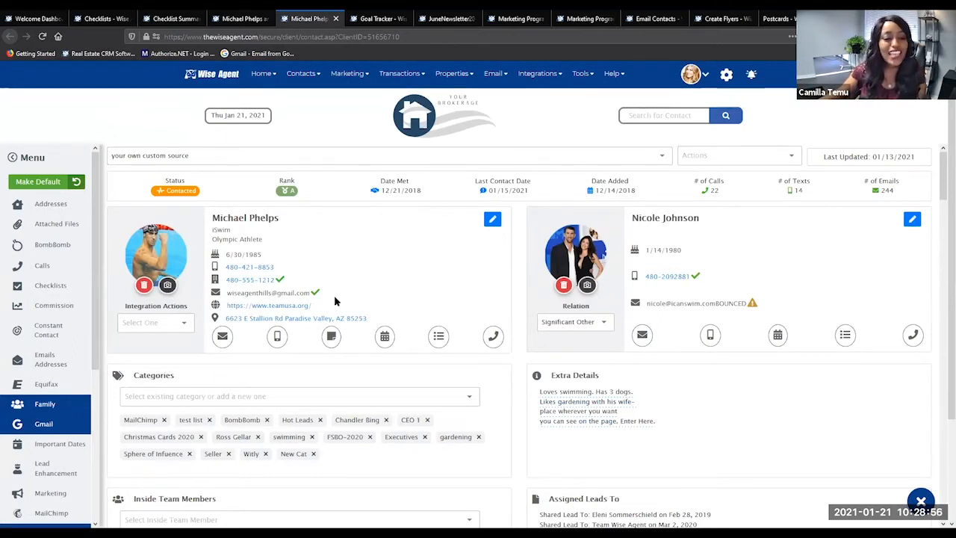
Start a text message to the main contact, open its video/image attachment options and check the images stored in Wise Agent
left_click(278, 338)
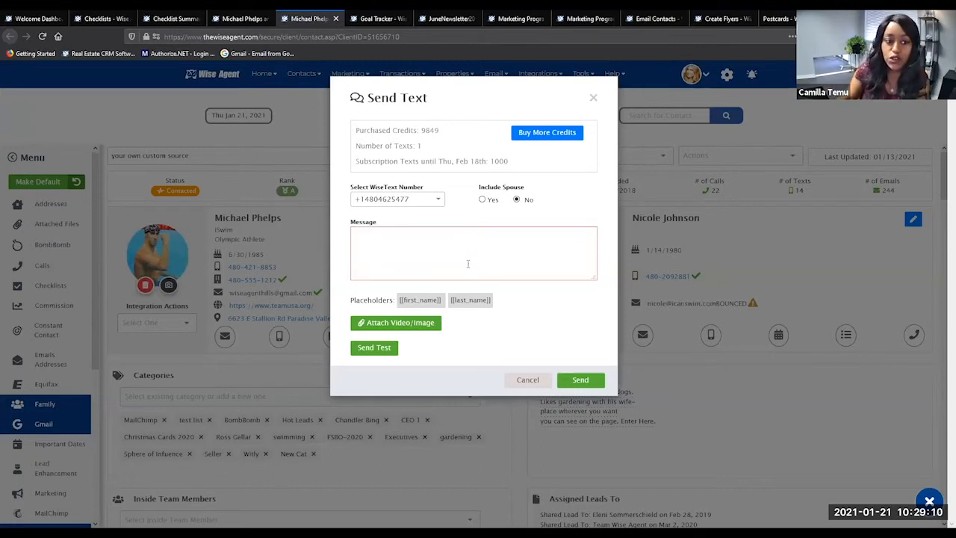
left_click(460, 262)
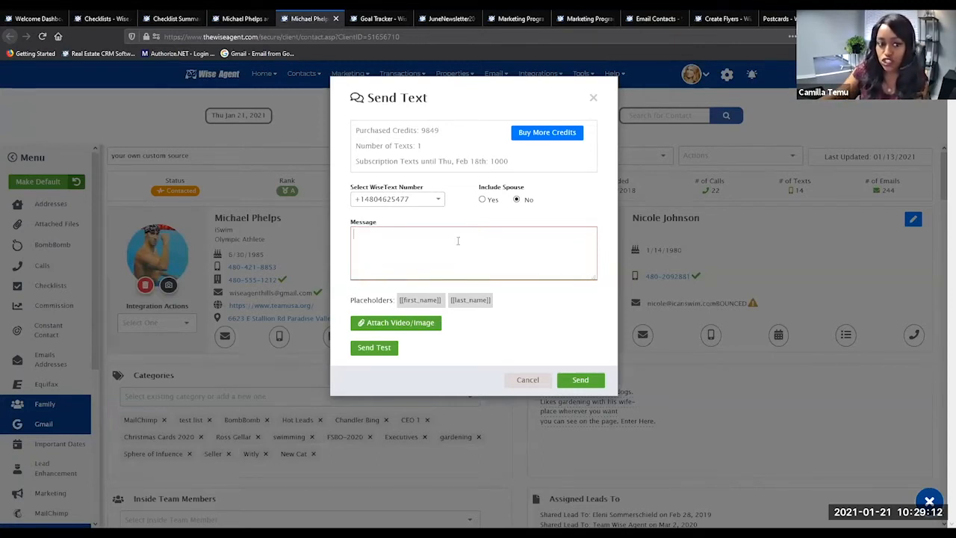
left_click(411, 325)
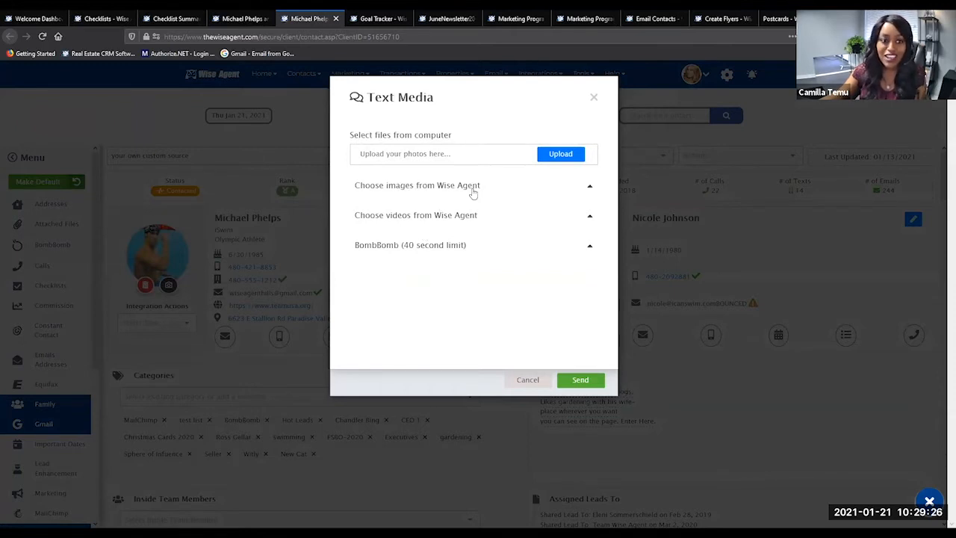
left_click(473, 192)
left_click(473, 186)
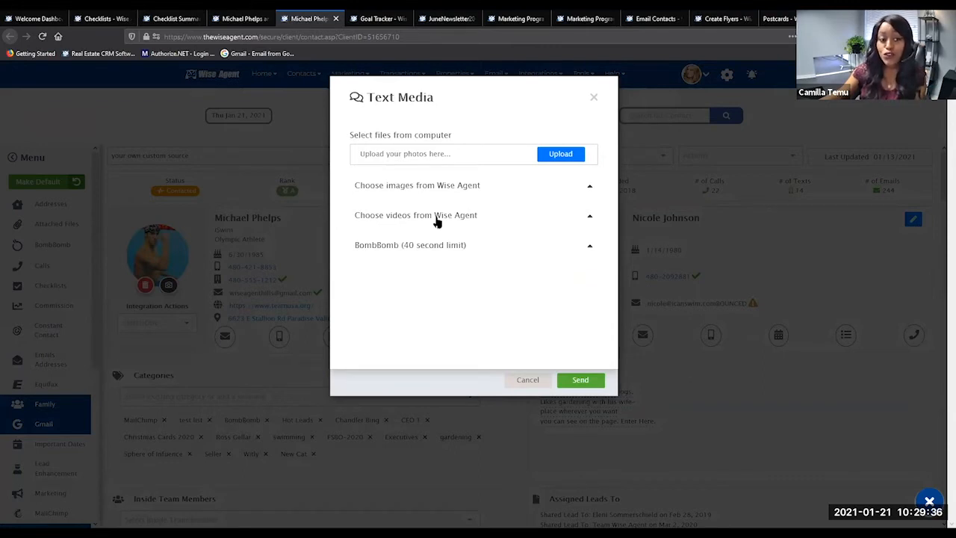
Browse the Wise Agent videos and BombBomb videos available for texting, and close the text message without sending it
left_click(437, 218)
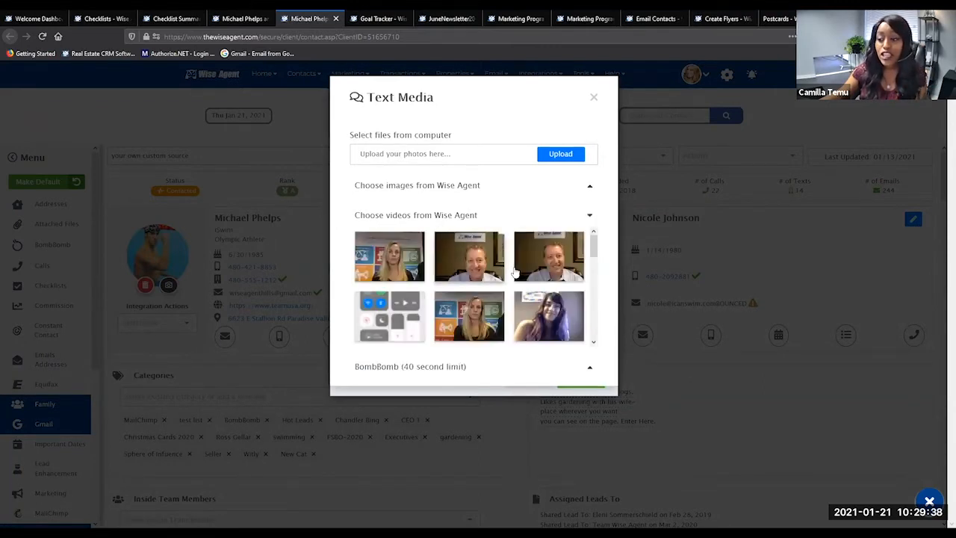
scroll(537, 342, "down", 2)
scroll(538, 344, "down", 3)
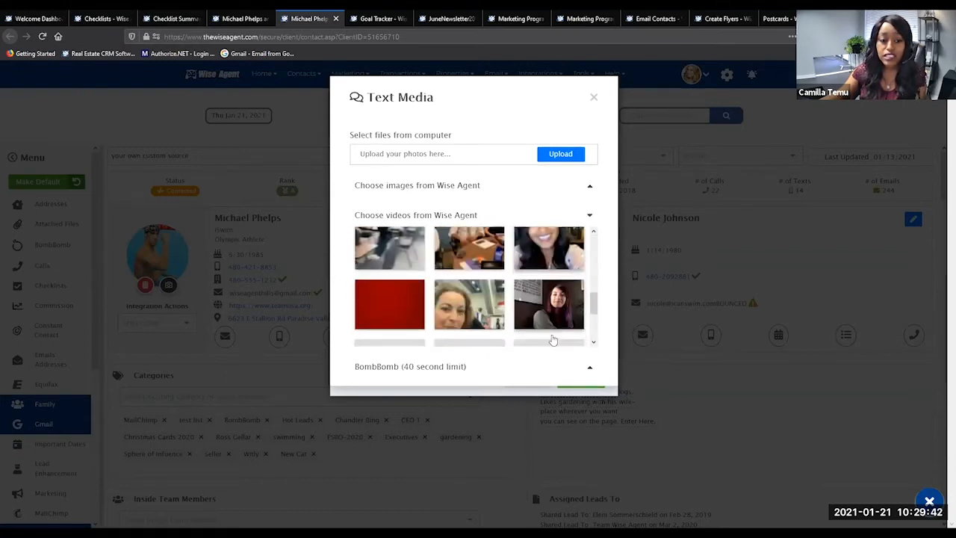
left_click(581, 217)
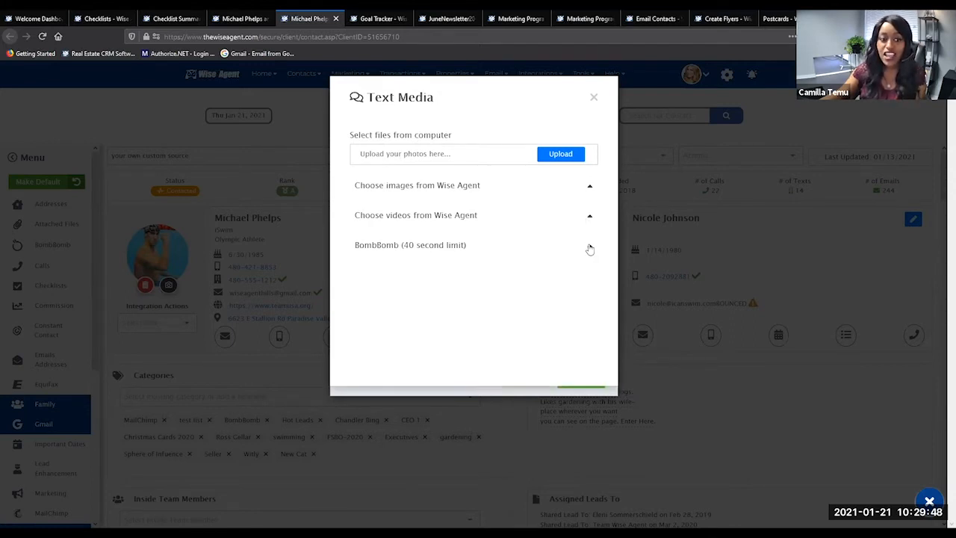
left_click(588, 248)
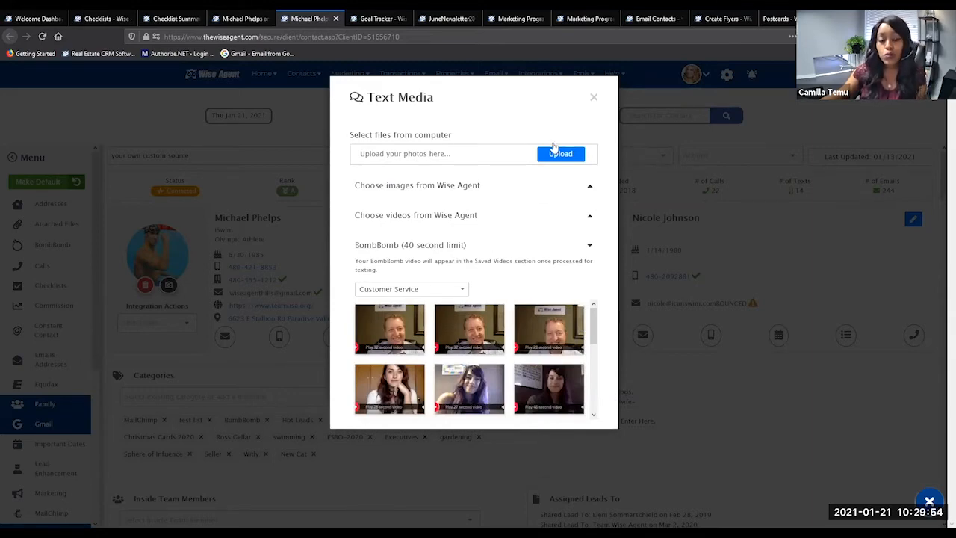
left_click(595, 98)
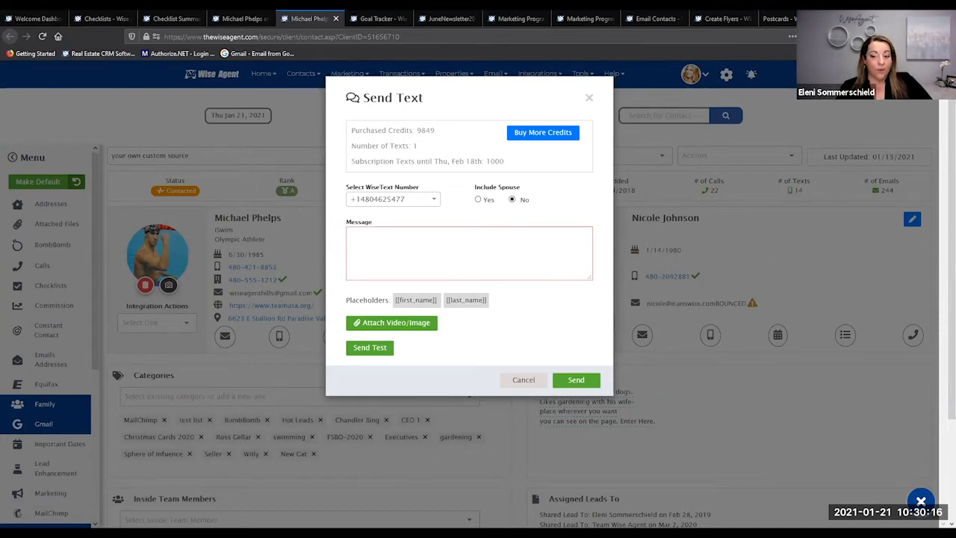
left_click(590, 99)
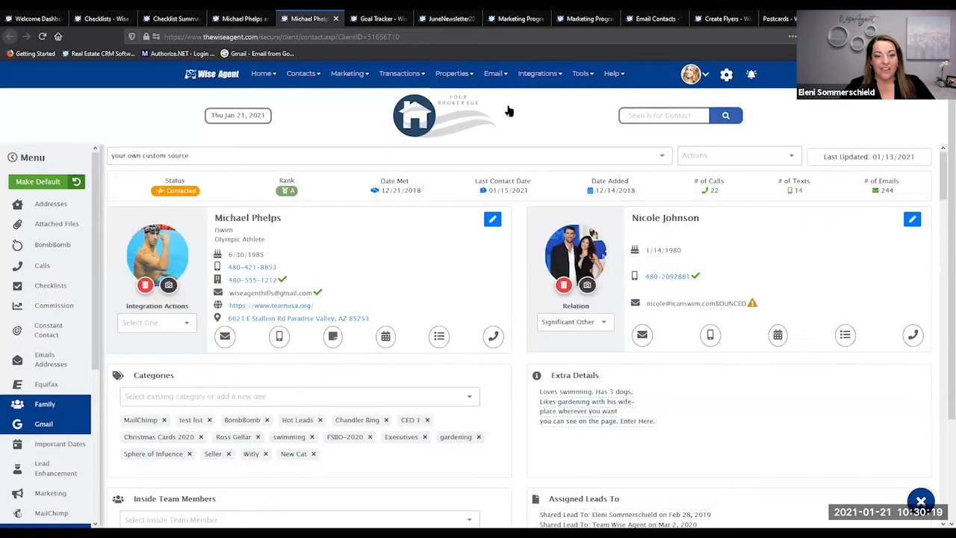
Open the integrations settings and expand the WiseText integration to view its phone numbers and credits
left_click(548, 80)
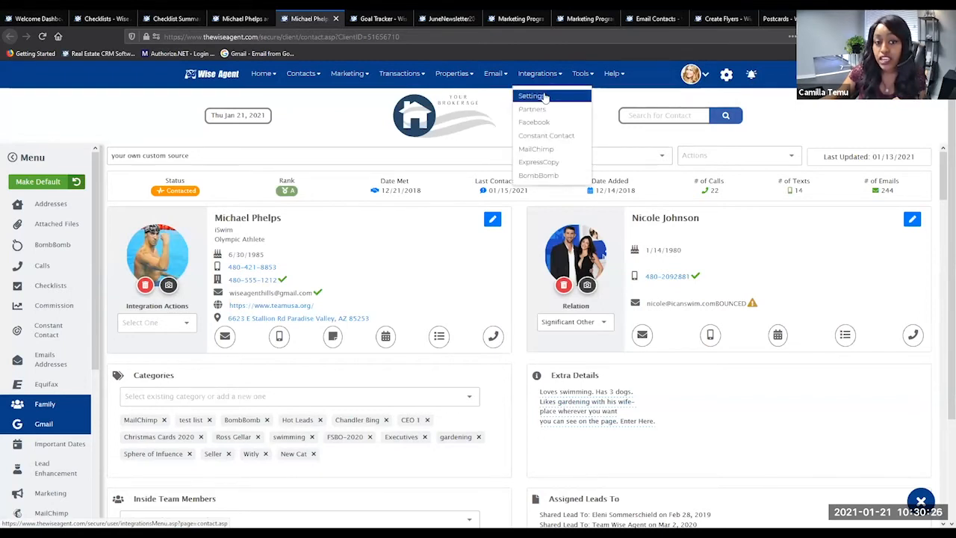
left_click(545, 96)
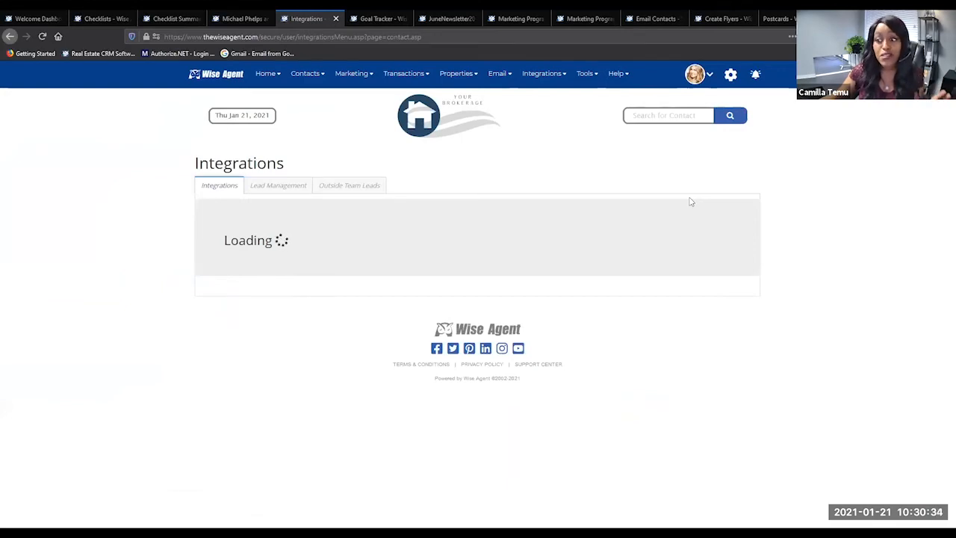
scroll(779, 294, "down", 2)
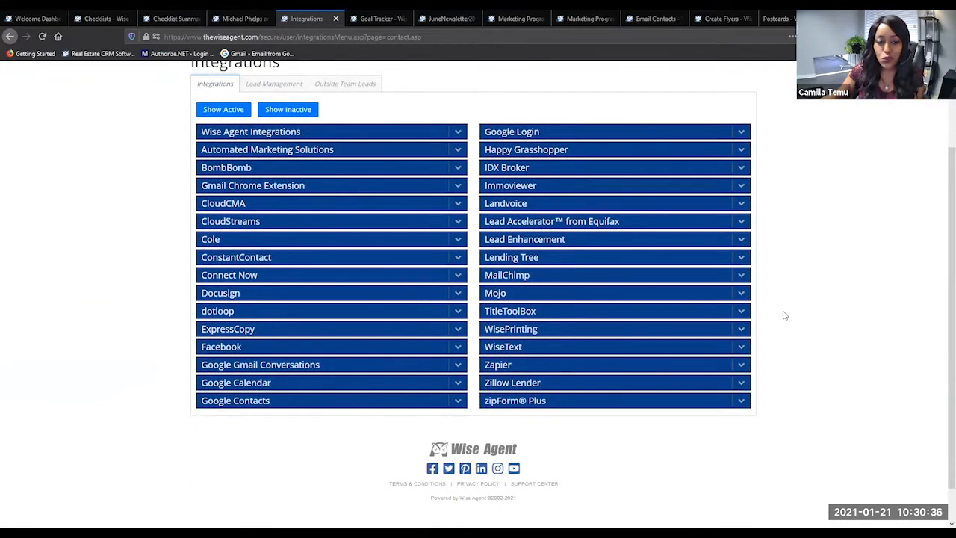
left_click(741, 348)
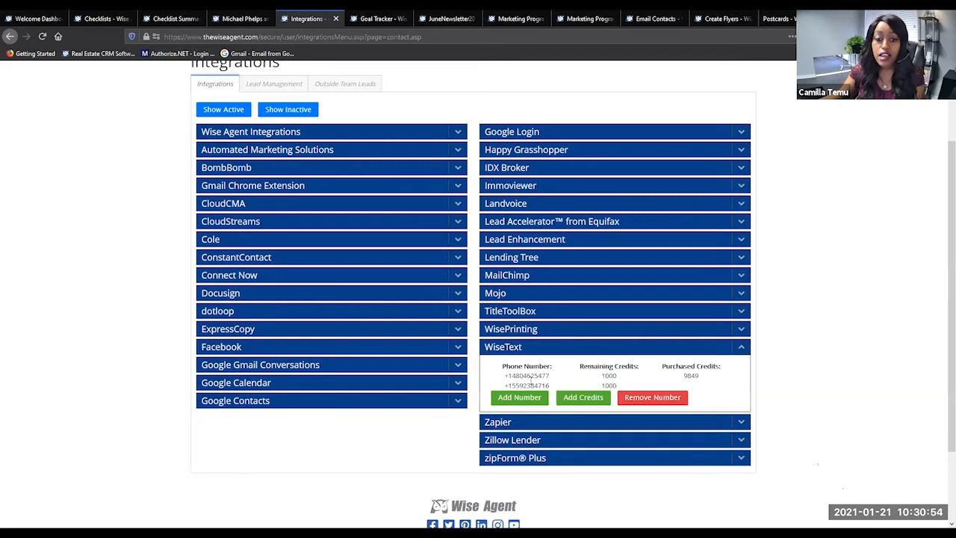
Open the account's billing page and review the customer invoice, including the monthly subscription and texting charges
scroll(673, 348, "up", 3)
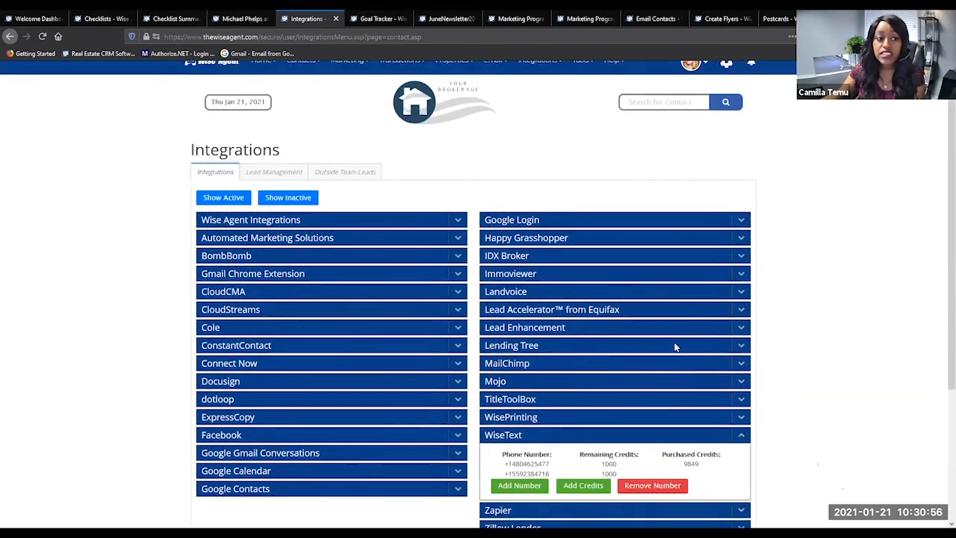
left_click(728, 80)
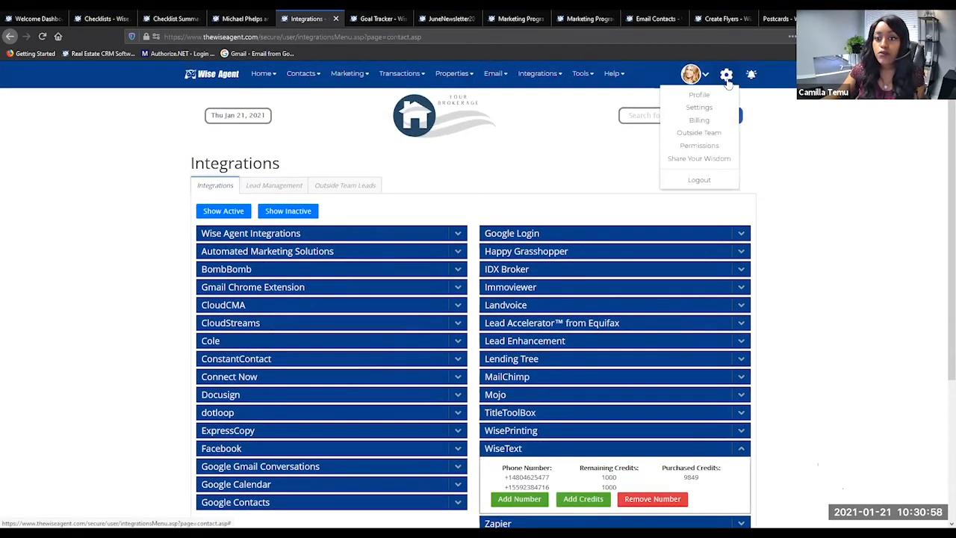
left_click(717, 122)
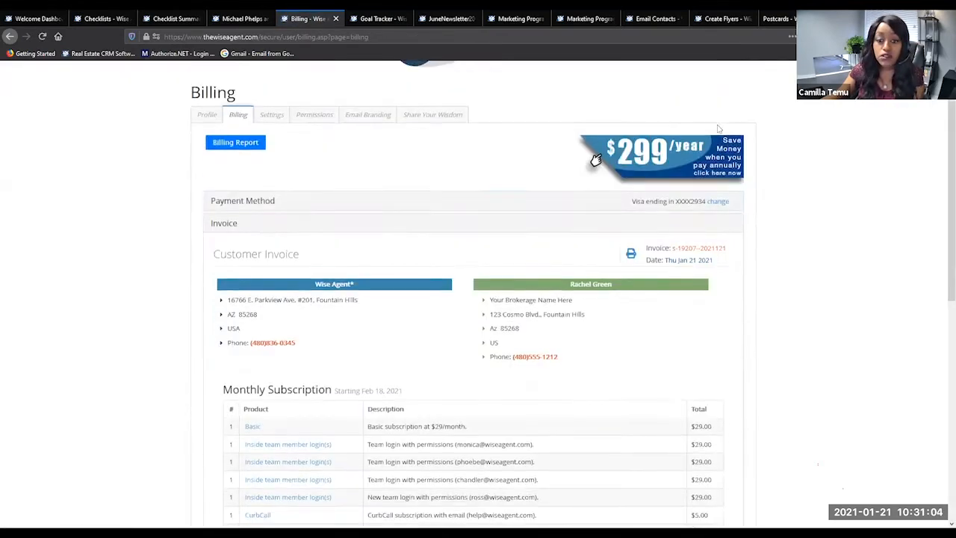
scroll(762, 183, "down", 10)
scroll(765, 187, "up", 3)
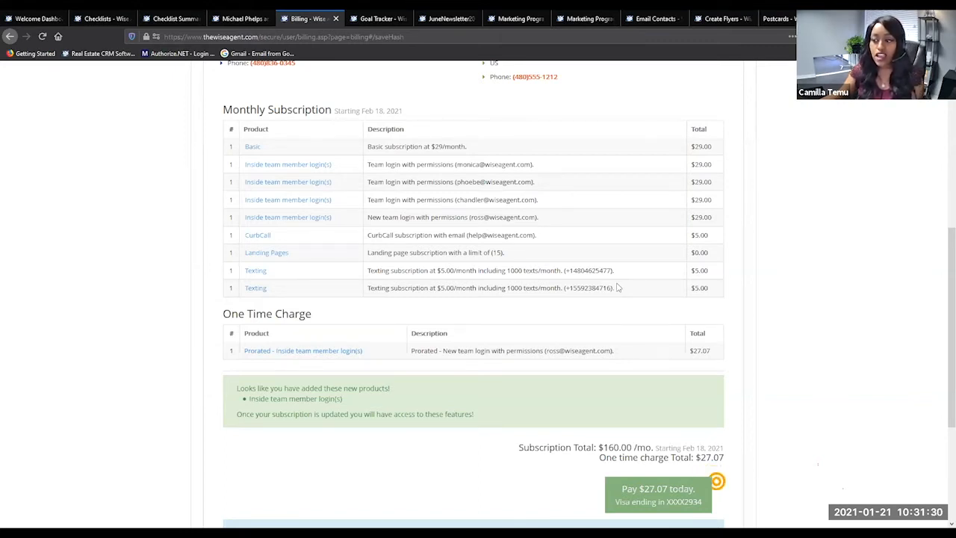
scroll(617, 288, "up", 2)
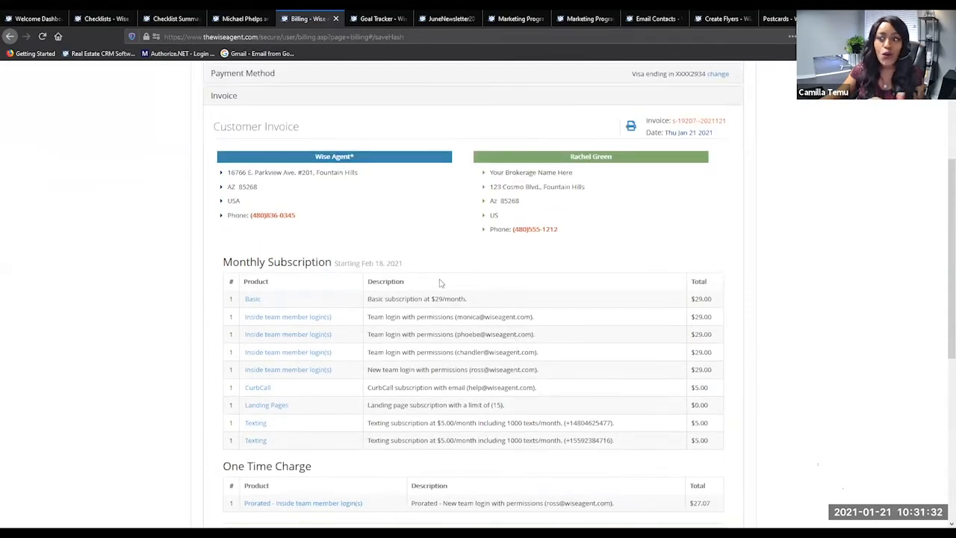
scroll(439, 282, "up", 3)
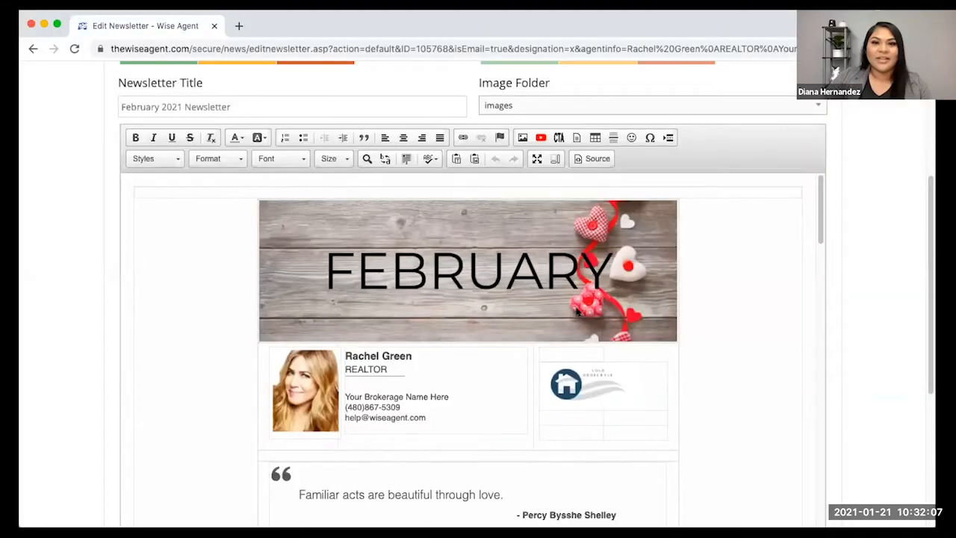
Leave the February 2021 newsletter for the contact list, open the first contact and preview the new Contact Summary
scroll(576, 312, "down", 10)
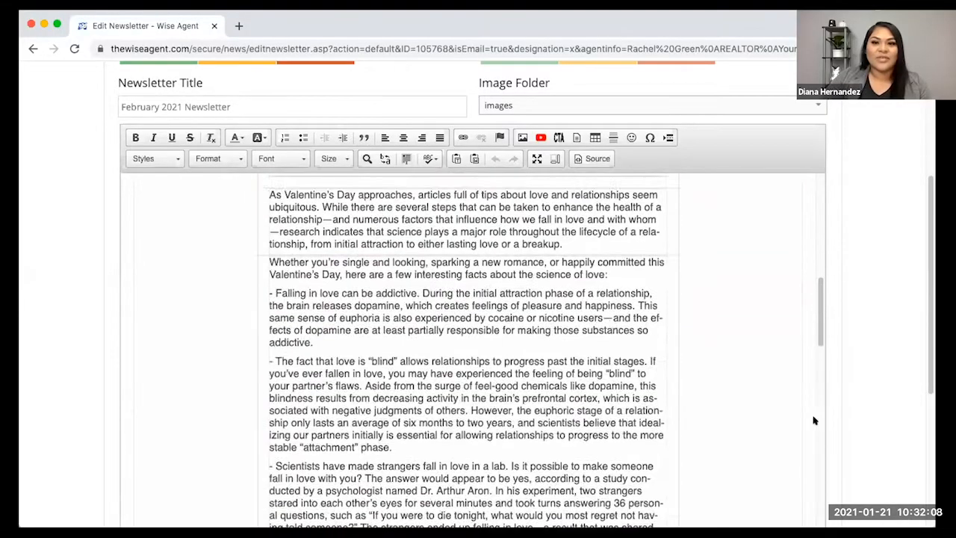
scroll(877, 413, "up", 5)
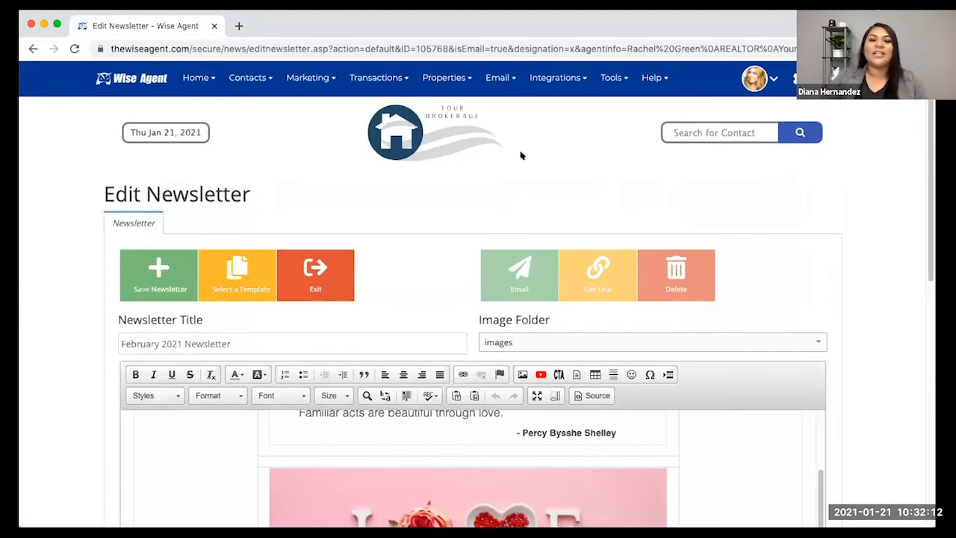
left_click(247, 77)
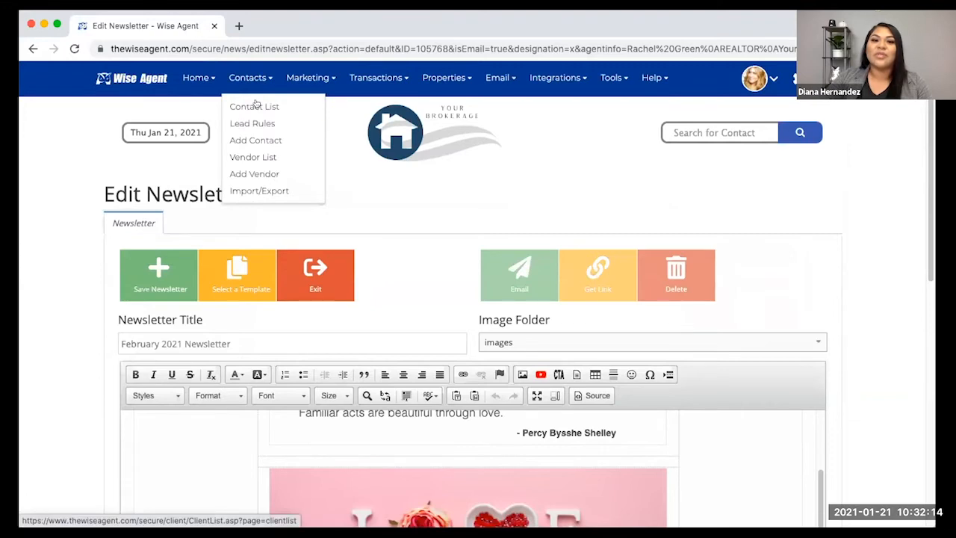
left_click(257, 106)
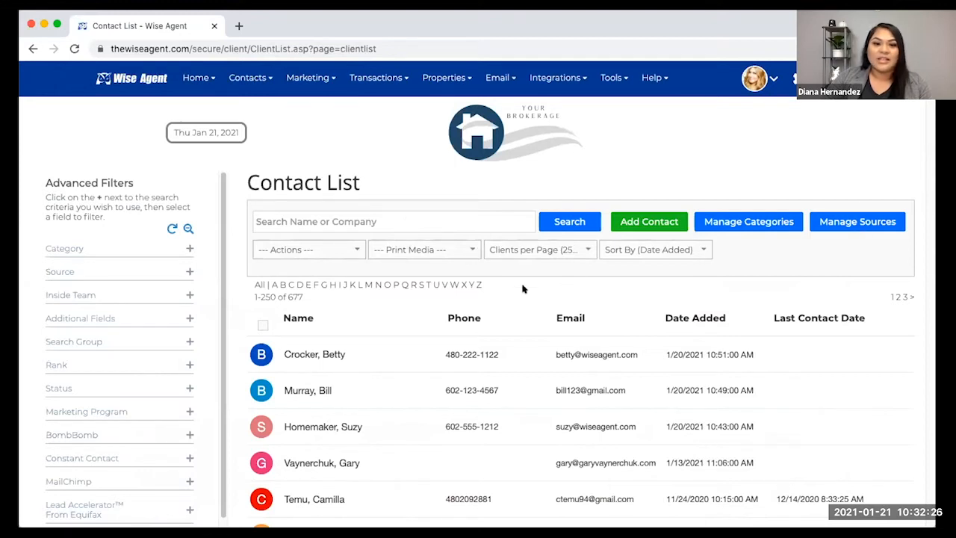
left_click(316, 356)
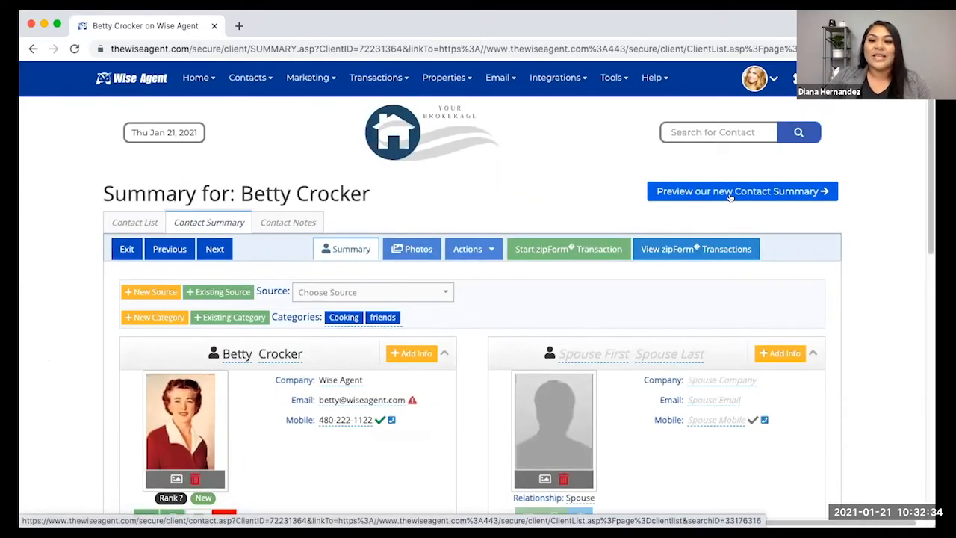
left_click(735, 190)
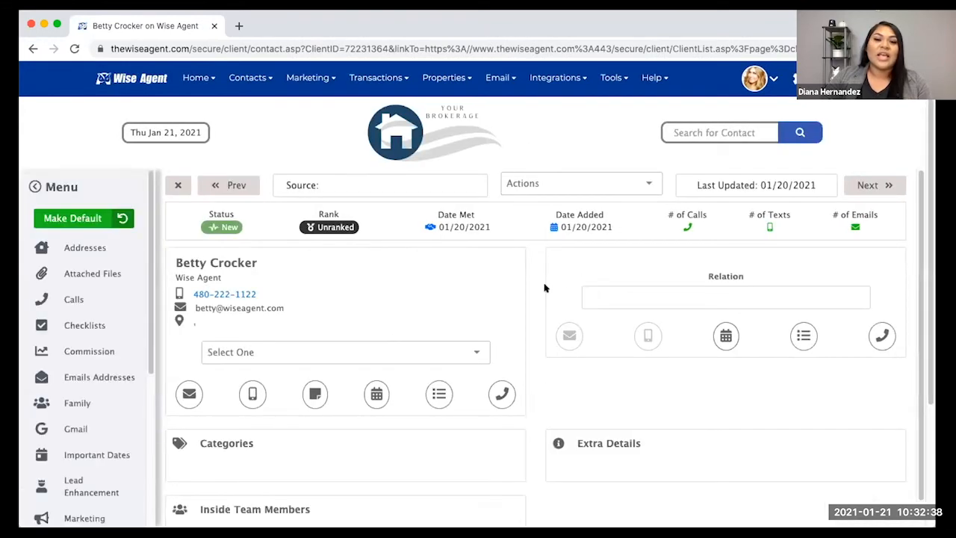
scroll(529, 307, "down", 3)
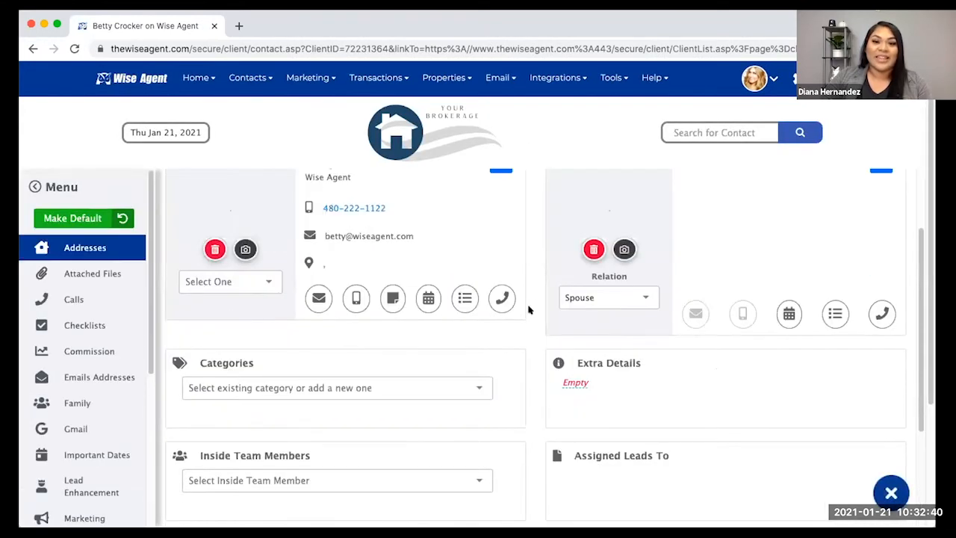
scroll(530, 307, "up", 3)
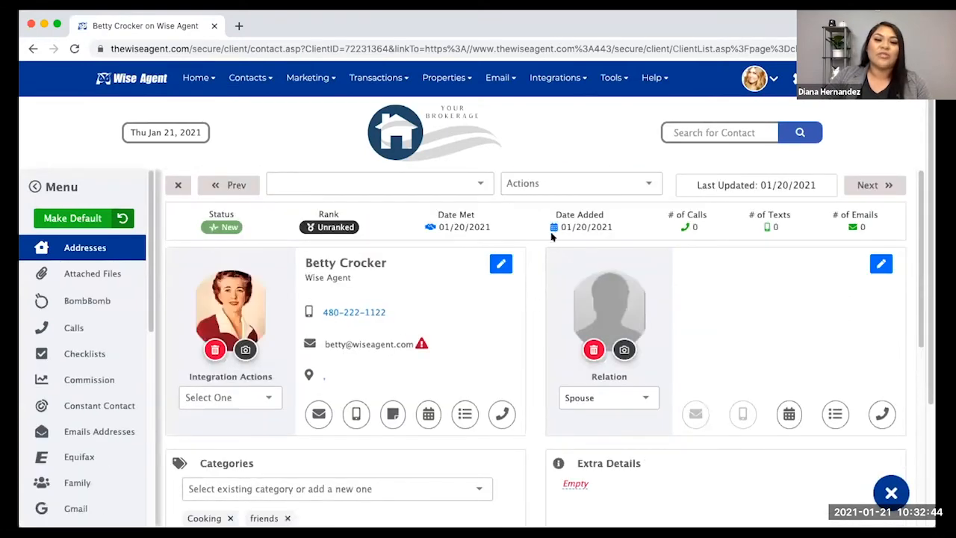
Start a text message to the open contact and check which WiseText numbers it can be sent from
left_click(354, 414)
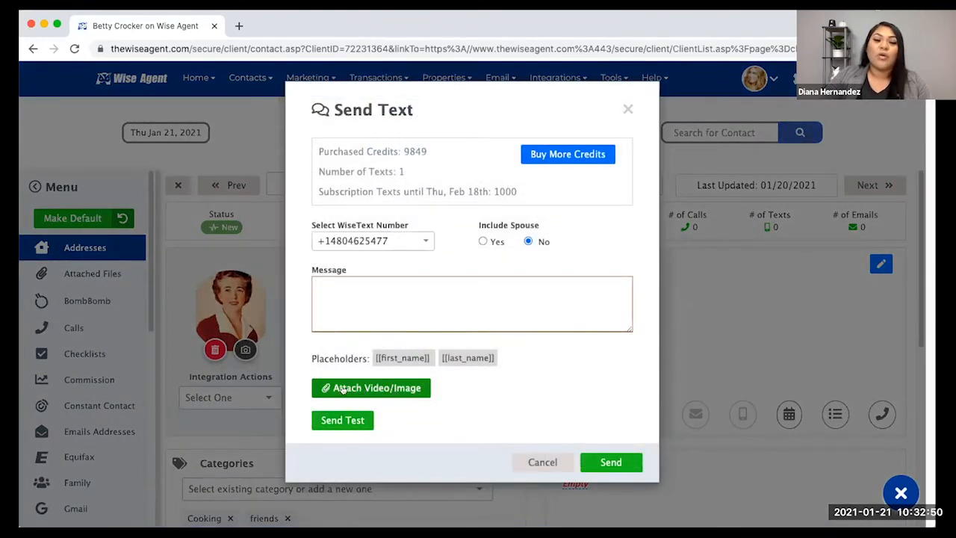
left_click(414, 242)
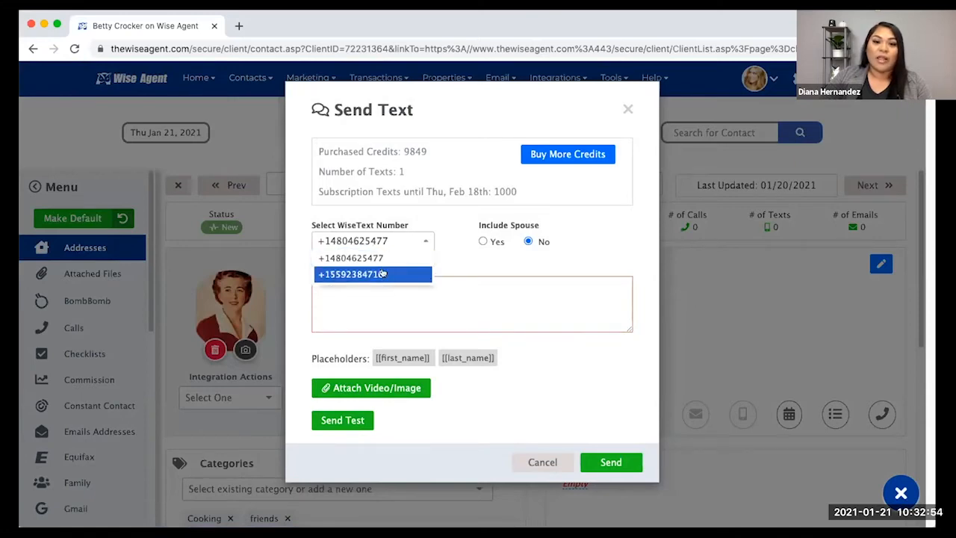
left_click(416, 305)
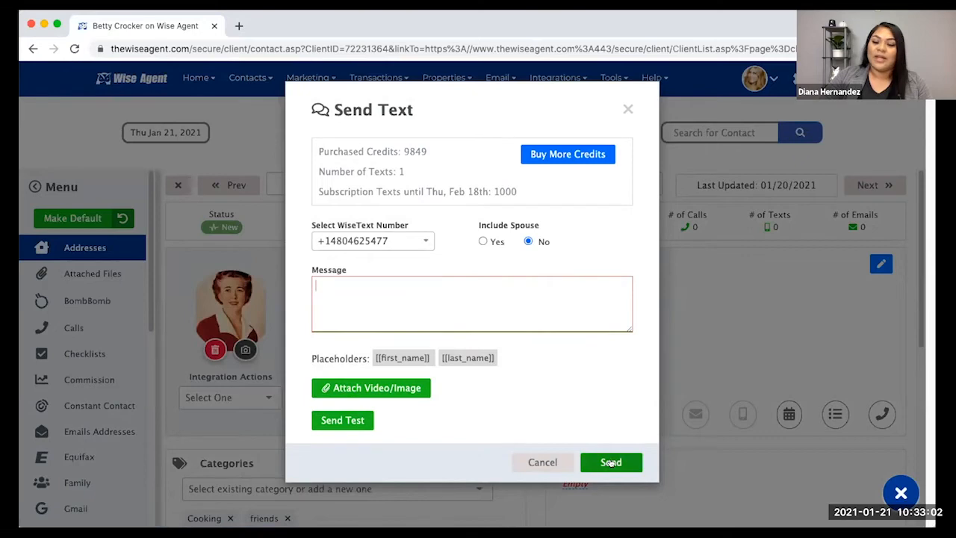
Look through the image, video and BombBomb attachment options for the text, and close the message without sending it
left_click(410, 394)
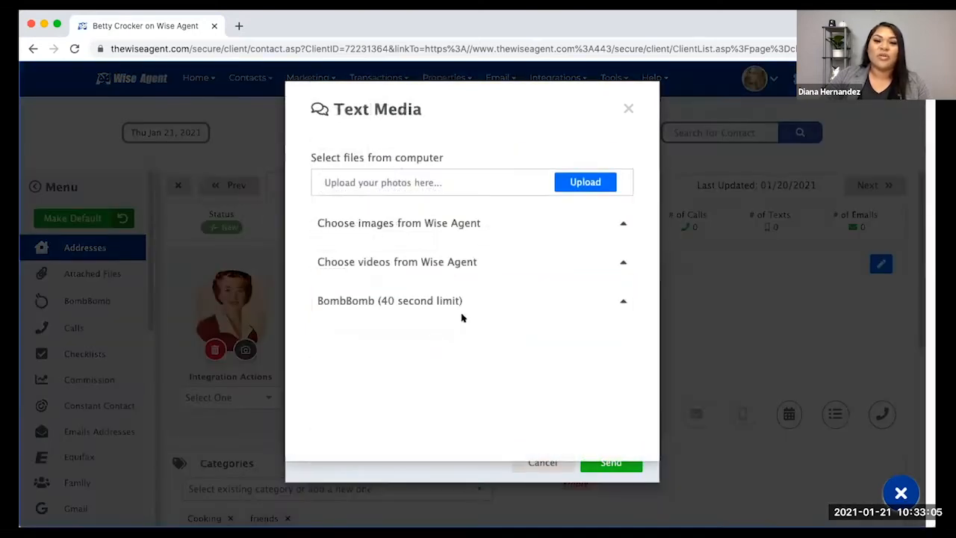
left_click(622, 300)
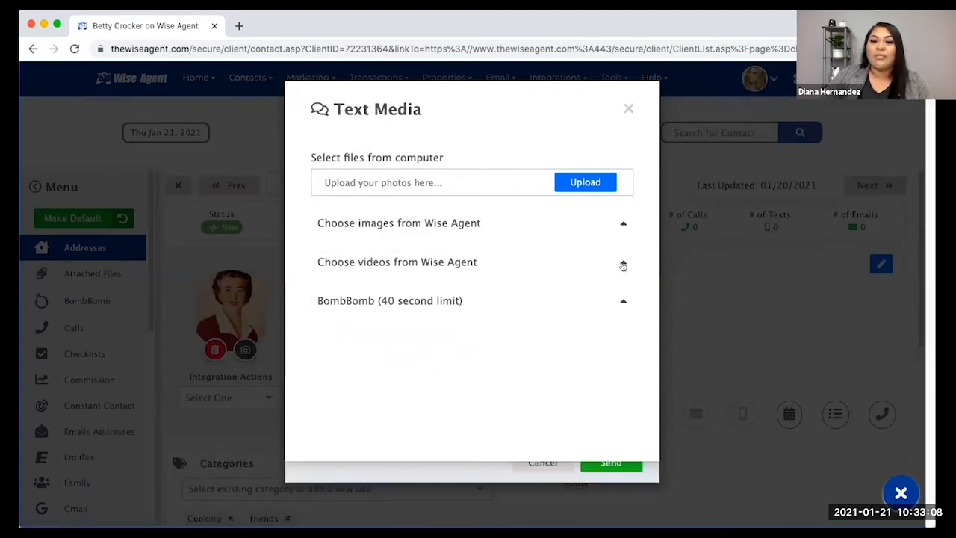
left_click(622, 265)
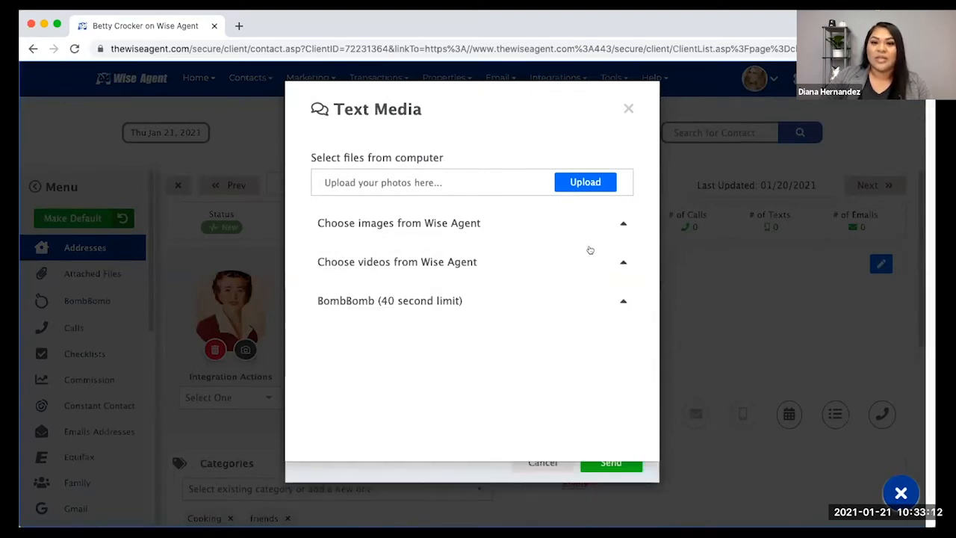
left_click(619, 222)
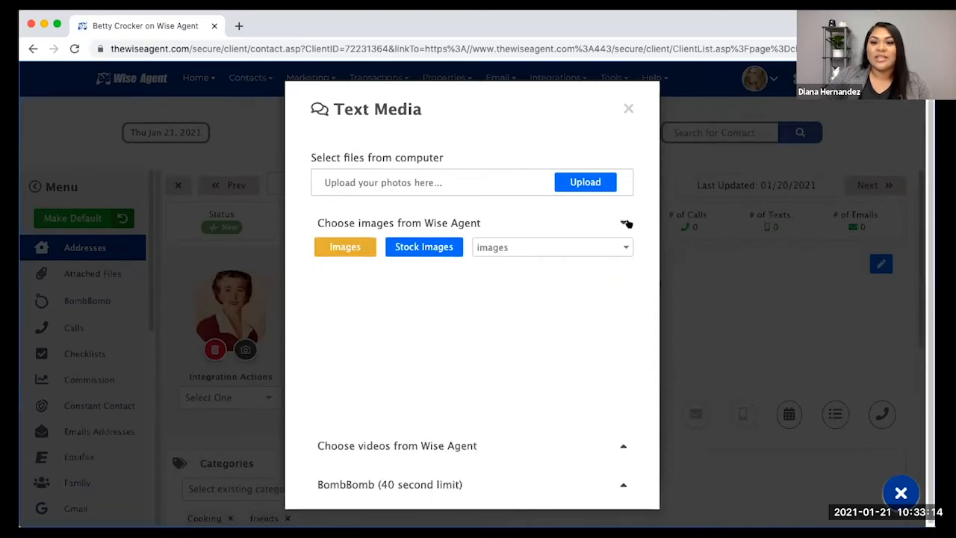
left_click(623, 221)
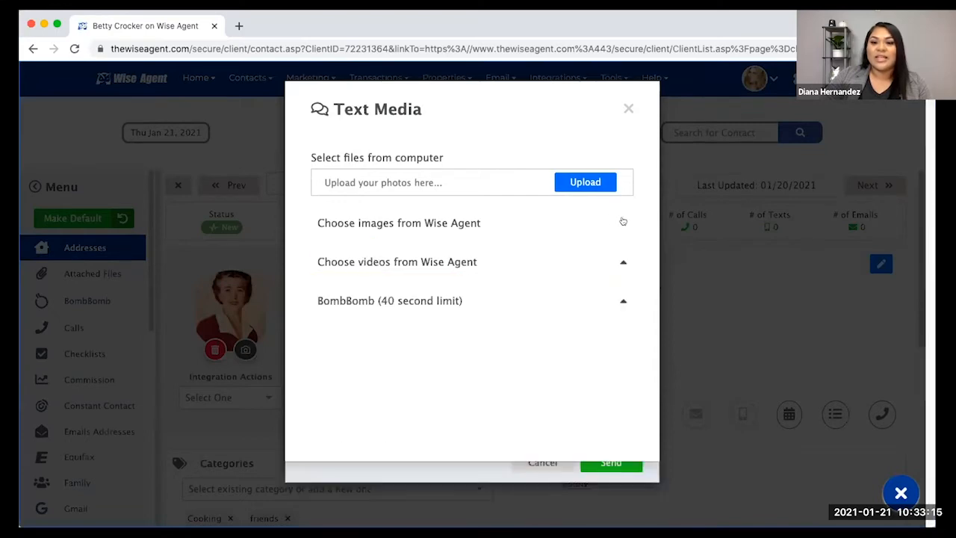
left_click(628, 109)
left_click(543, 462)
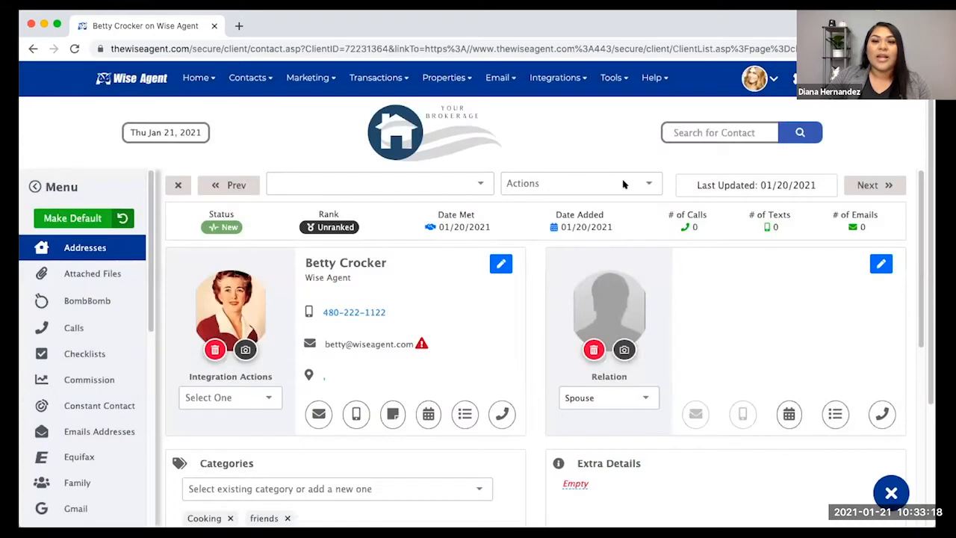
Open the integrations settings and expand WiseText to review the remaining and purchased texting credits
mouse_move(579, 80)
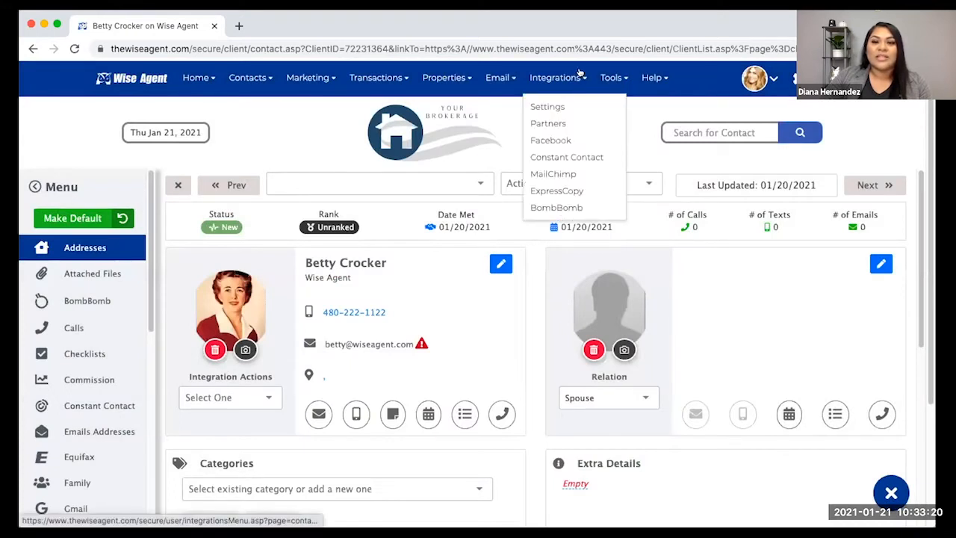
left_click(556, 107)
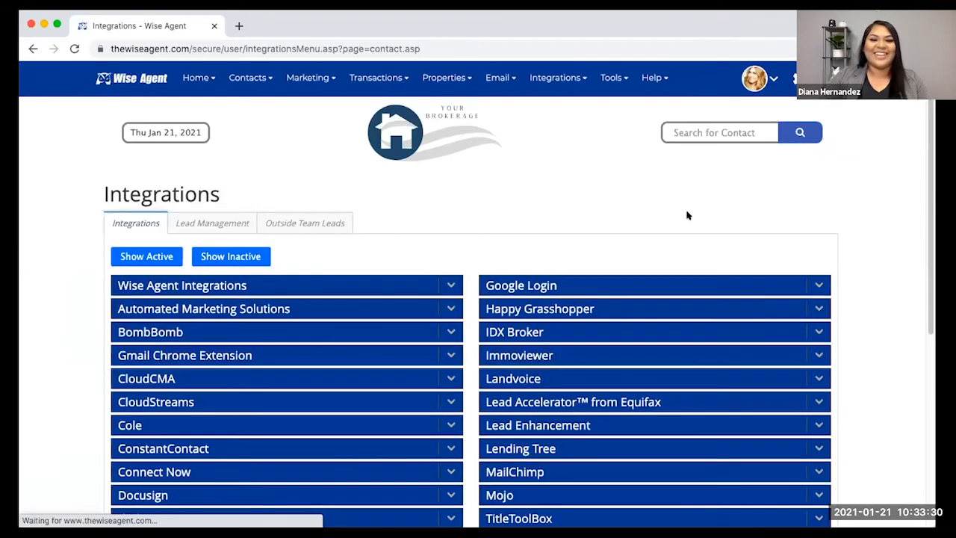
scroll(747, 194, "down", 5)
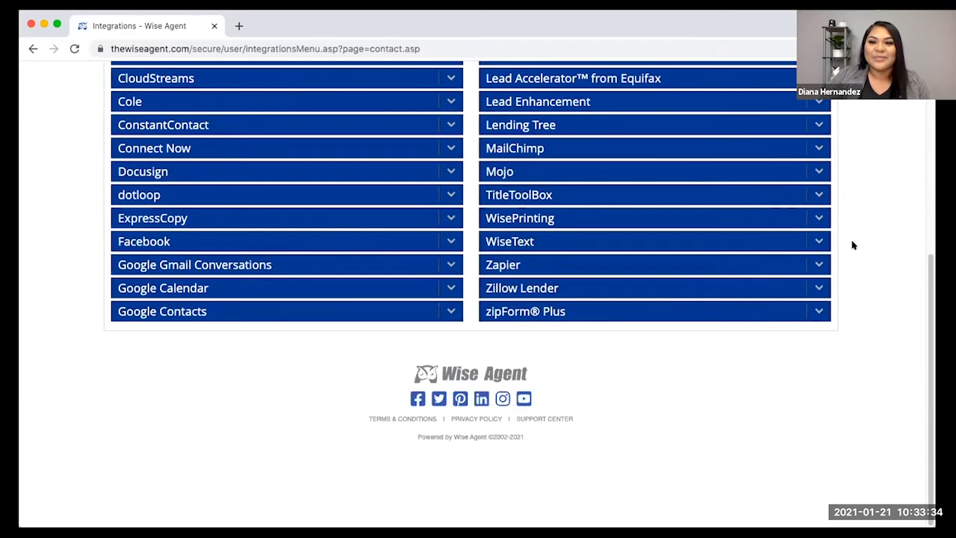
left_click(821, 241)
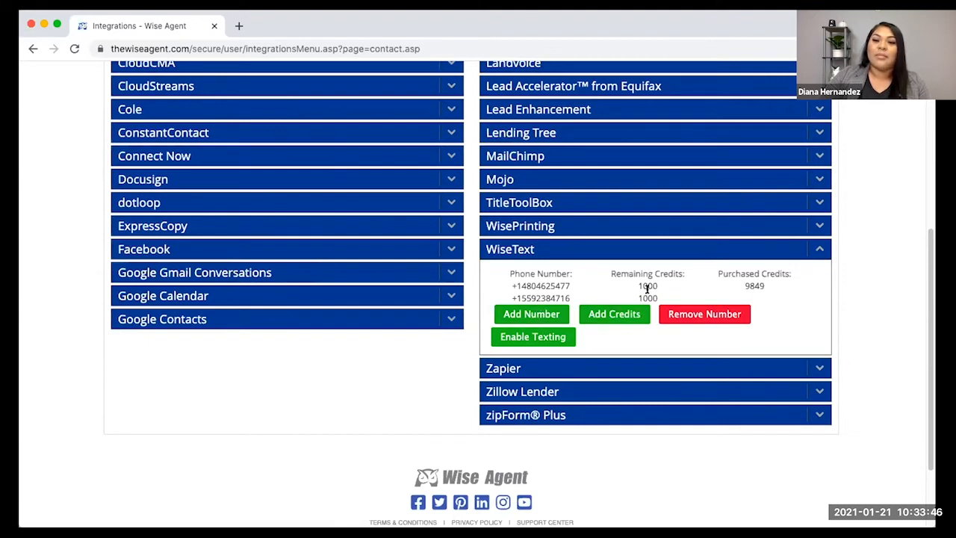
left_click_drag(631, 286, 695, 286)
left_click(685, 288)
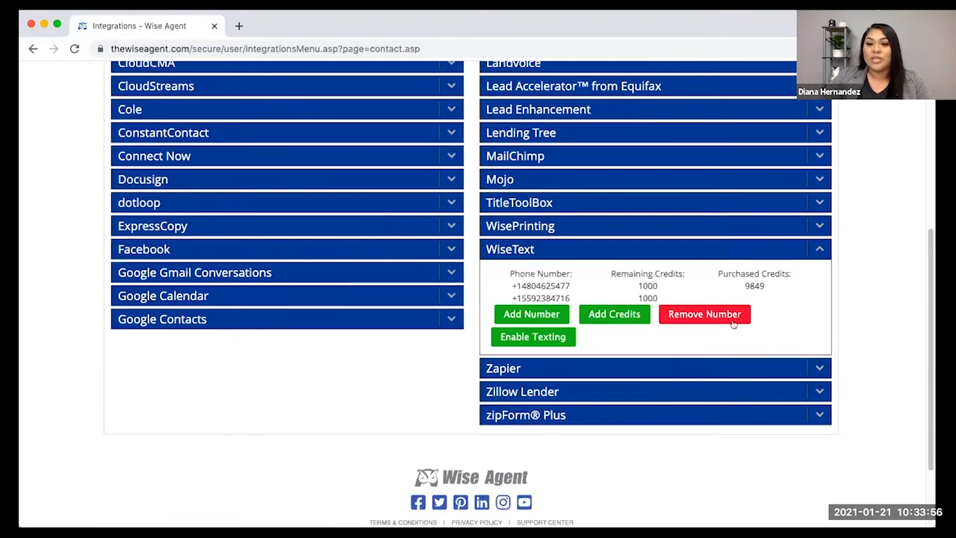
scroll(880, 174, "up", 5)
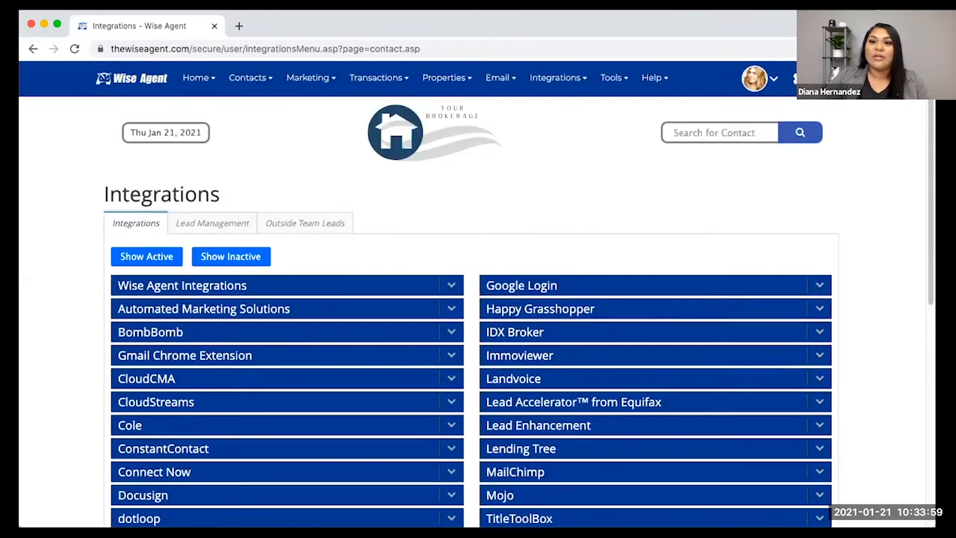
Review the subscription and one-time charges on the account's billing page, and return to the integrations settings
mouse_move(758, 78)
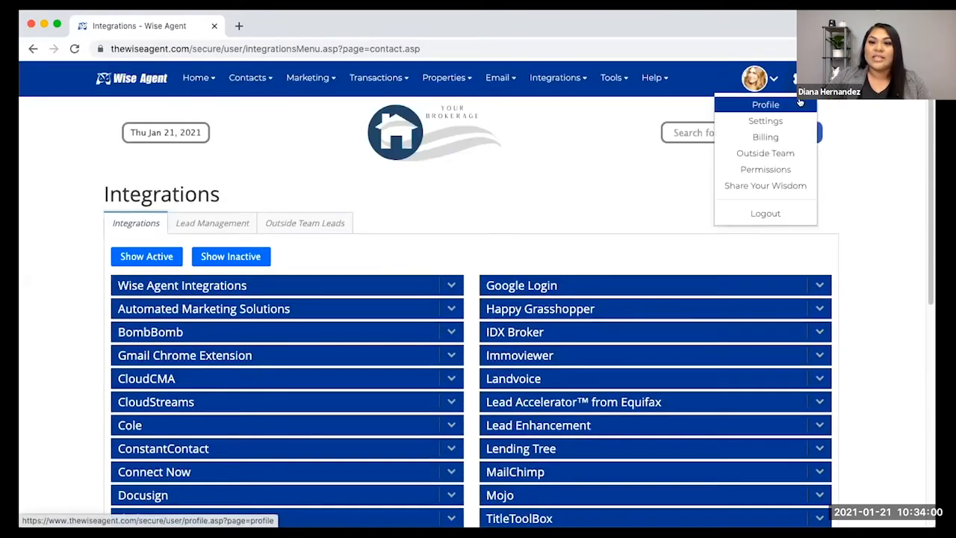
left_click(764, 134)
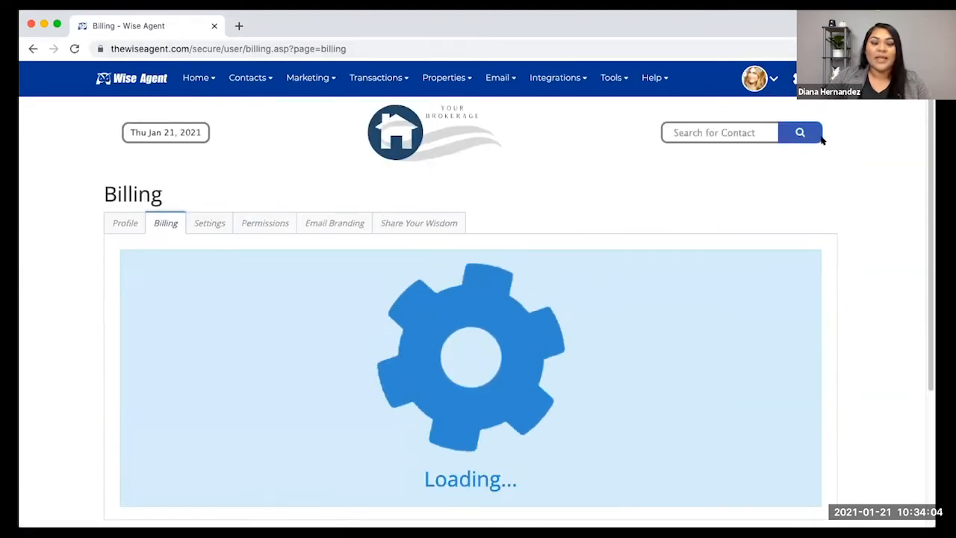
scroll(822, 139, "down", 10)
scroll(773, 149, "down", 5)
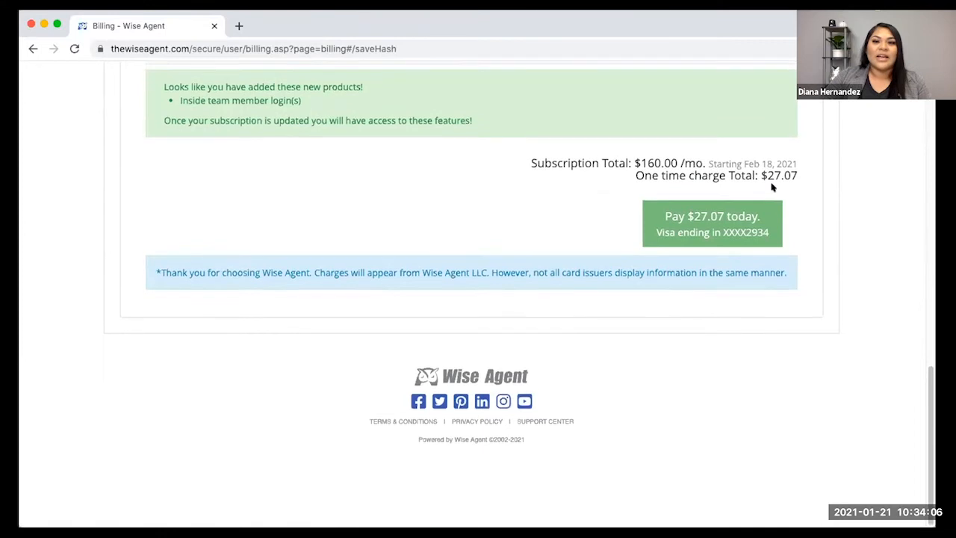
scroll(814, 189, "up", 5)
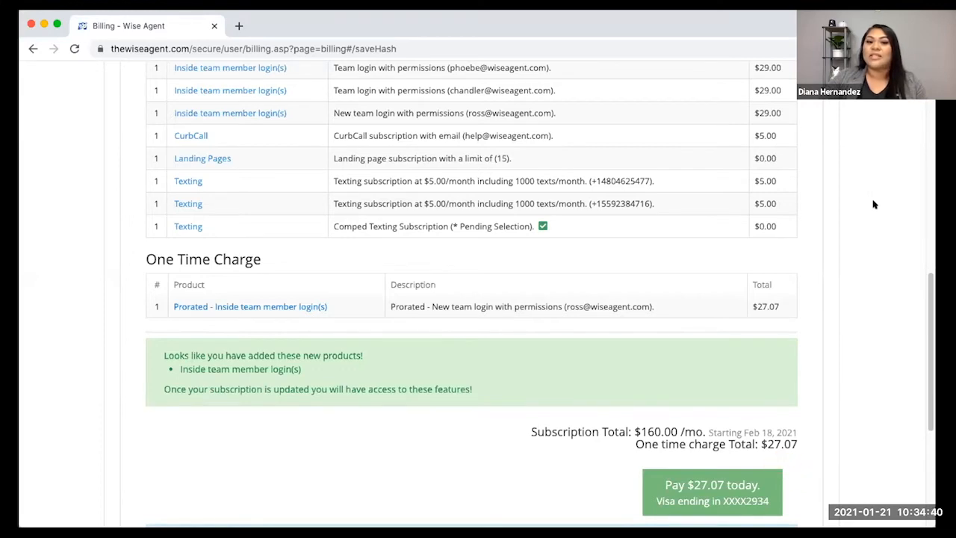
scroll(874, 202, "up", 2)
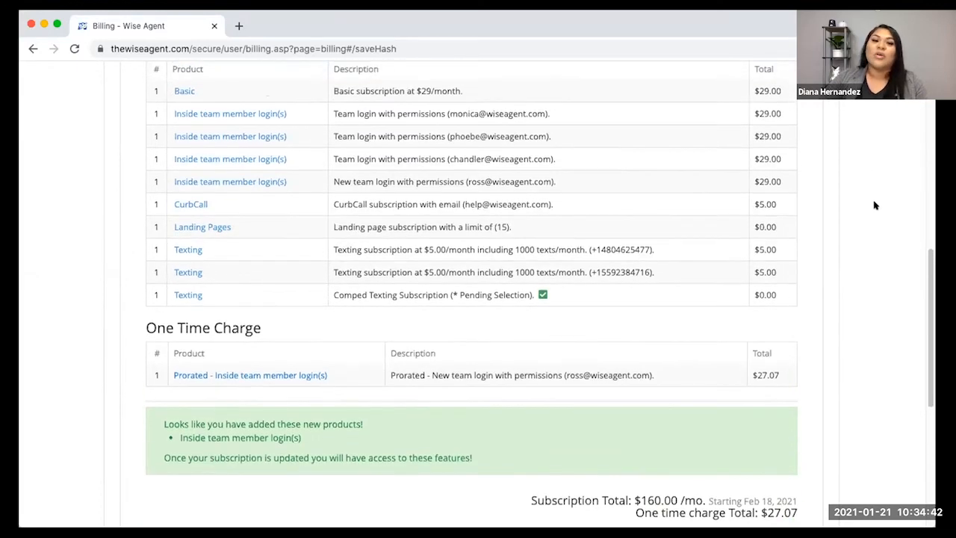
scroll(878, 198, "up", 10)
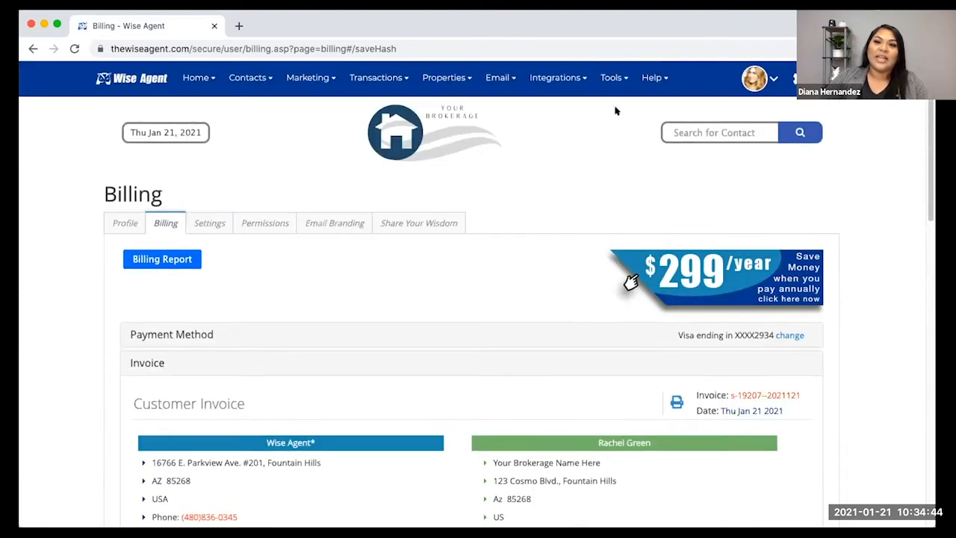
mouse_move(553, 79)
left_click(550, 103)
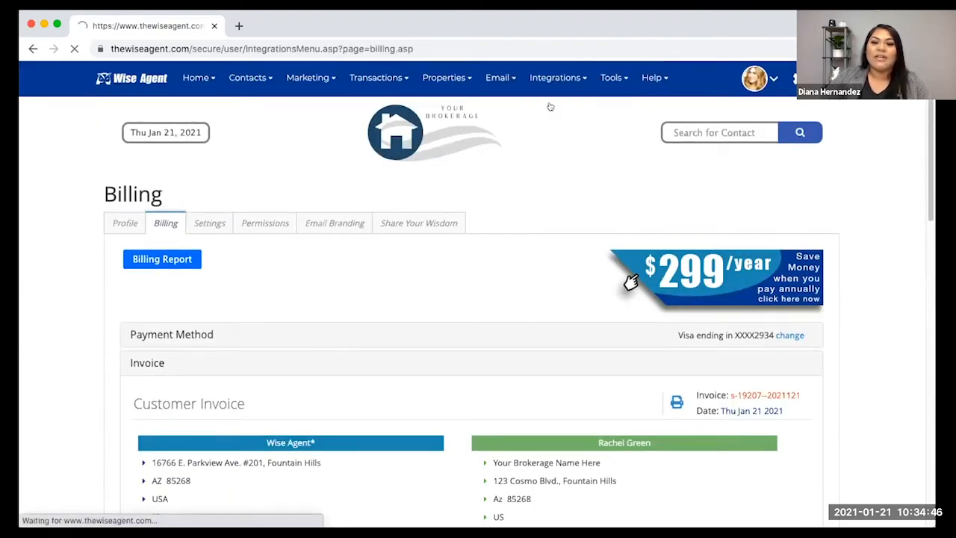
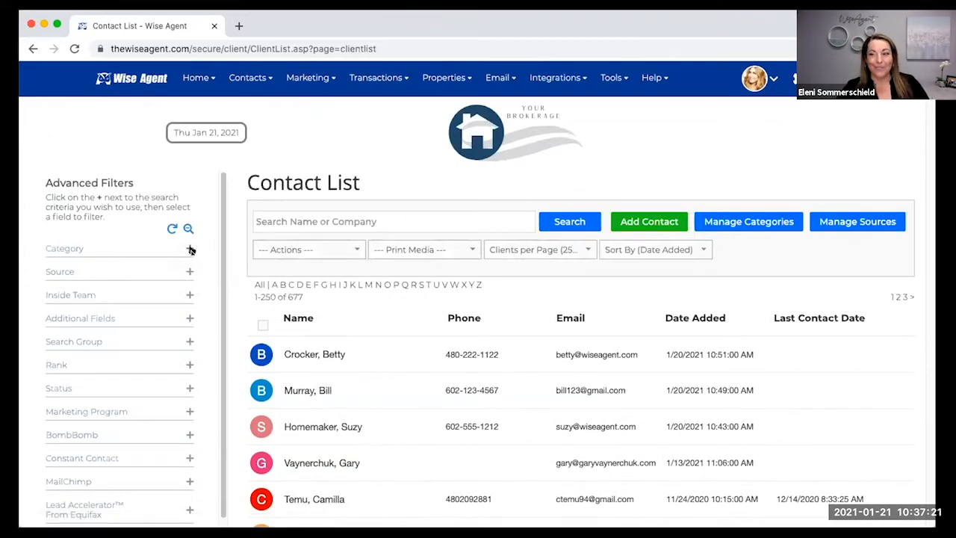
Filter the contact list by the category Buyer Lead - Listing, showing any selected category
left_click(190, 250)
left_click(140, 275)
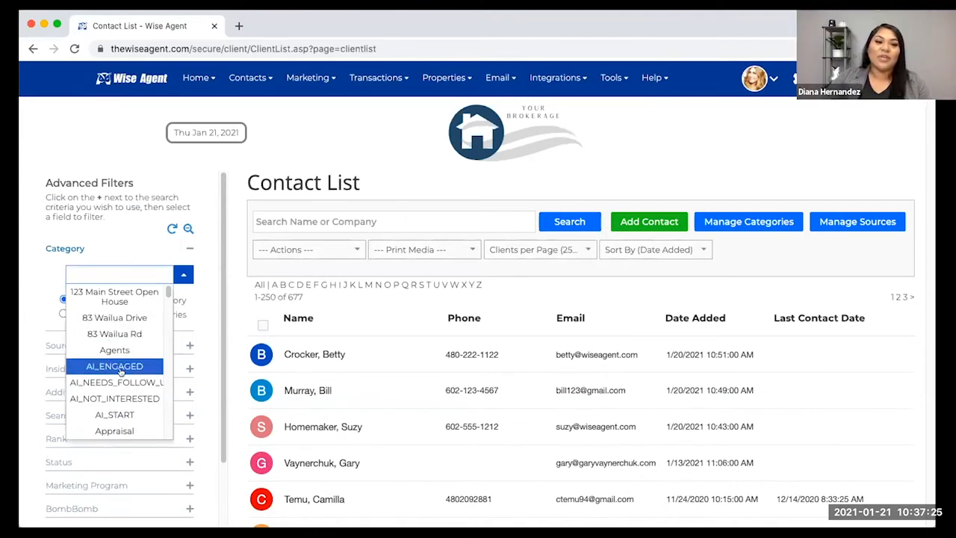
scroll(120, 371, "down", 5)
scroll(121, 369, "up", 5)
scroll(121, 369, "down", 5)
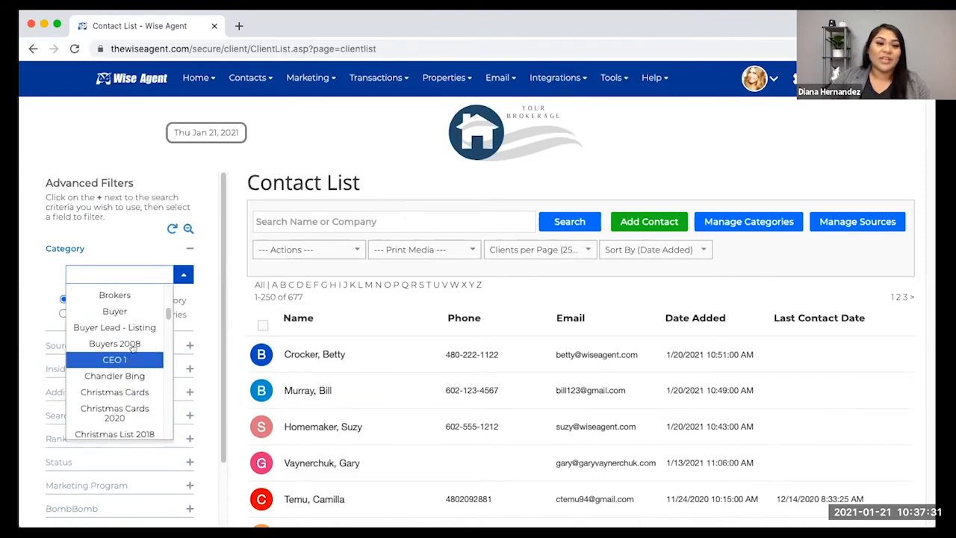
left_click(130, 327)
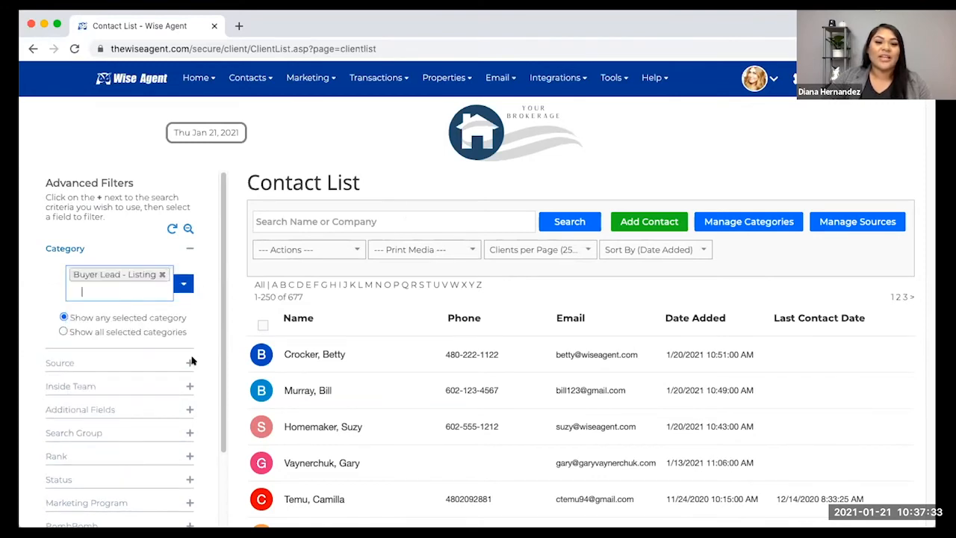
scroll(191, 373, "down", 5)
scroll(218, 480, "down", 2)
scroll(215, 482, "up", 1)
scroll(203, 480, "down", 1)
scroll(583, 299, "down", 5)
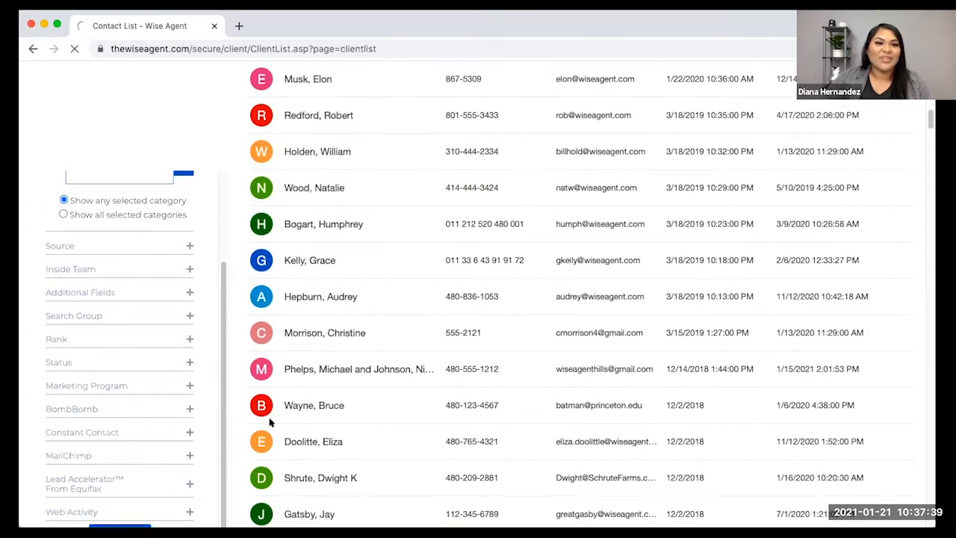
Select both filtered contacts and look for an emailing option among the bulk actions and the site's email features
mouse_move(376, 337)
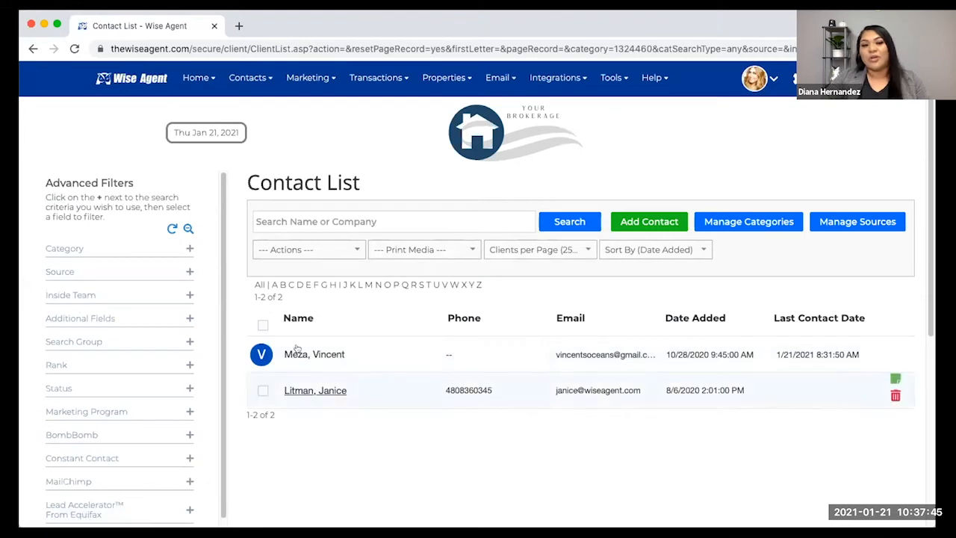
left_click(262, 354)
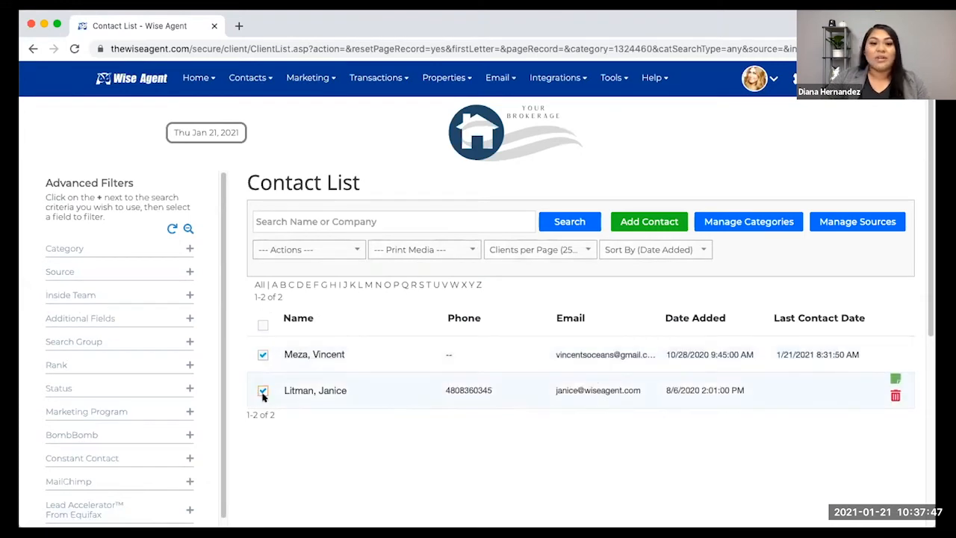
left_click(296, 251)
type("e")
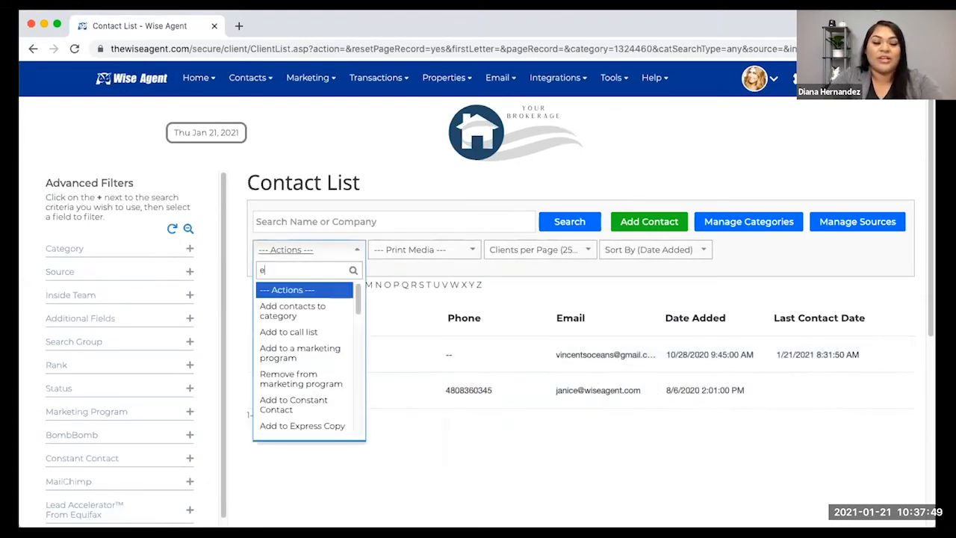
type("ma")
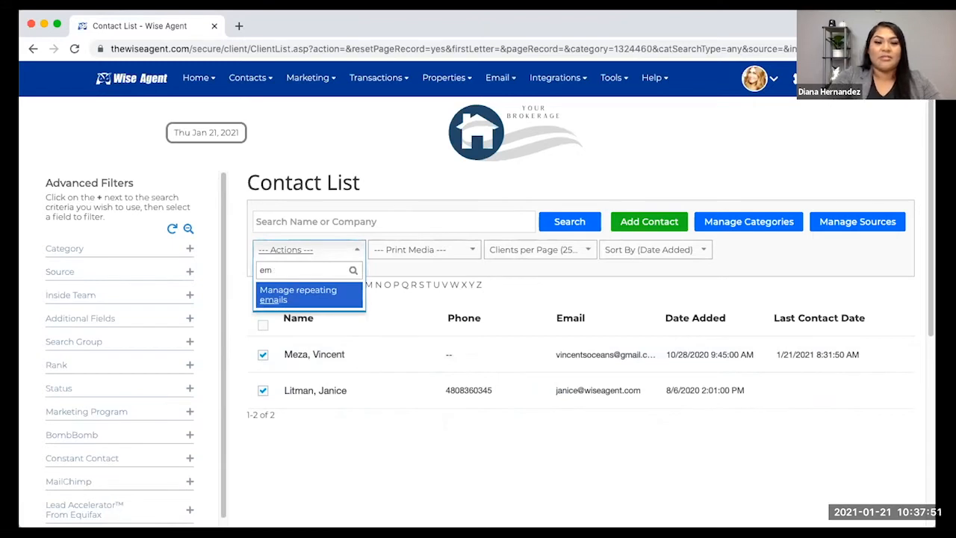
key("BackSpace")
key("BackSpace")
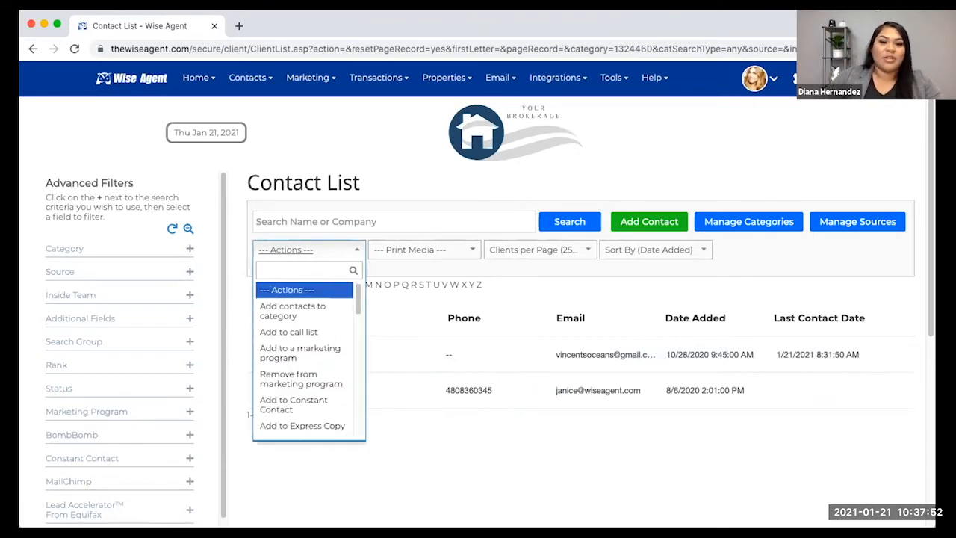
left_click(423, 453)
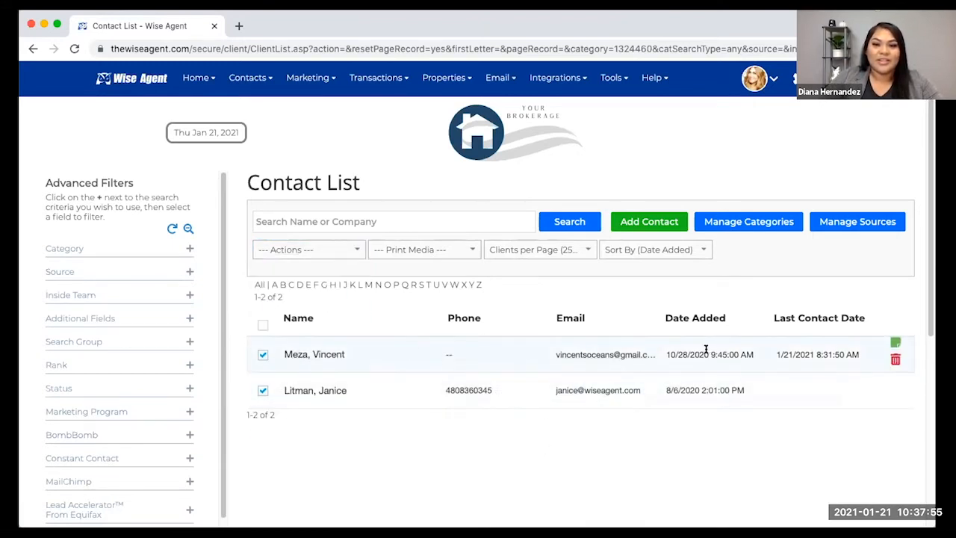
mouse_move(282, 340)
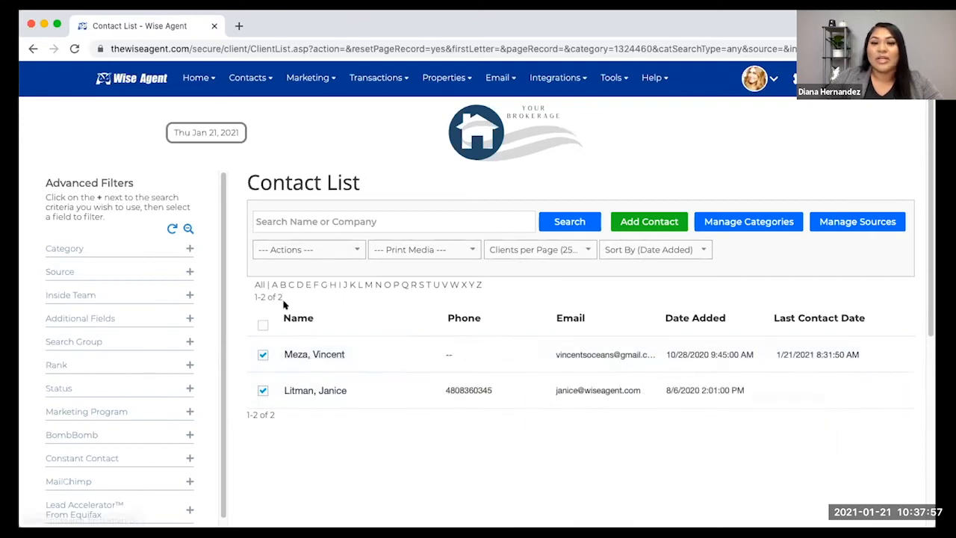
mouse_move(499, 69)
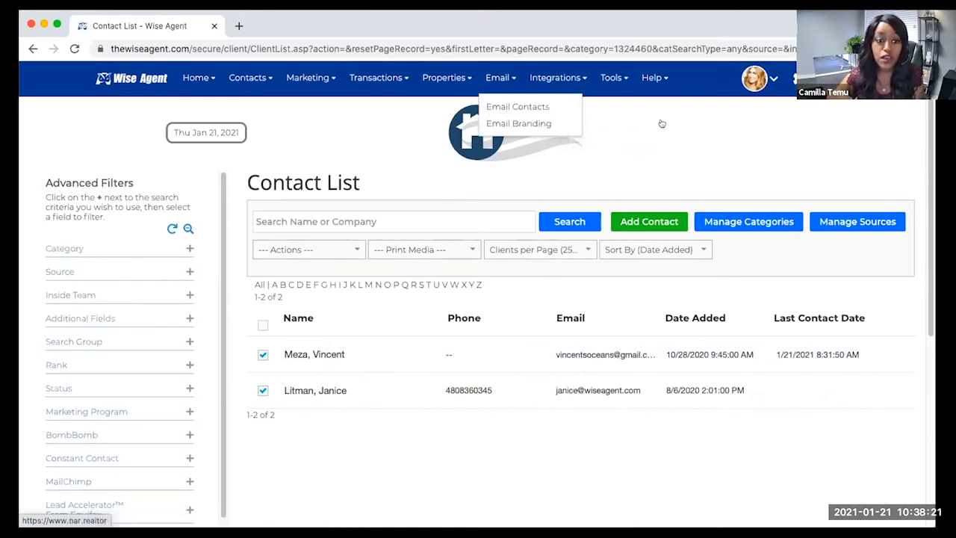
Clear the Buyer Lead - Listing category from the contact list's category filter
left_click(437, 203)
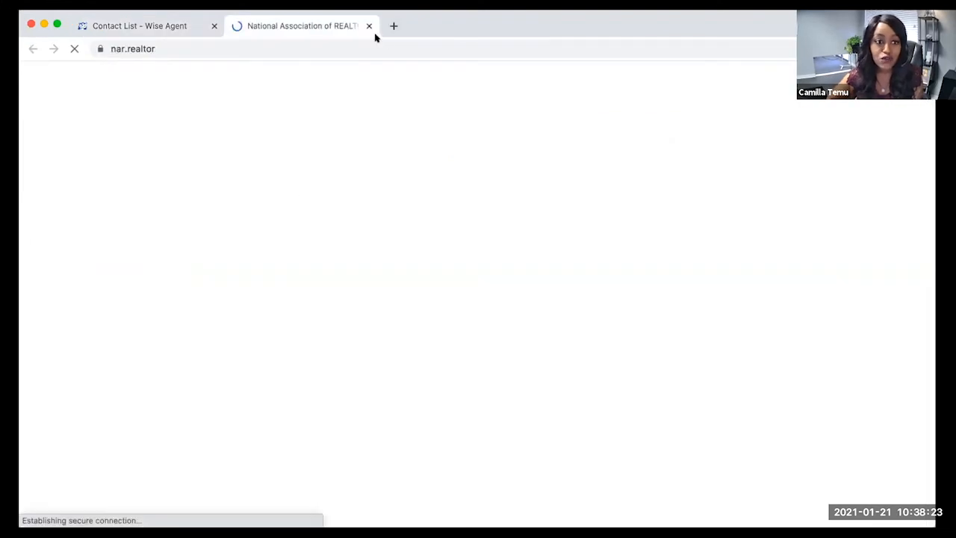
key("super+w")
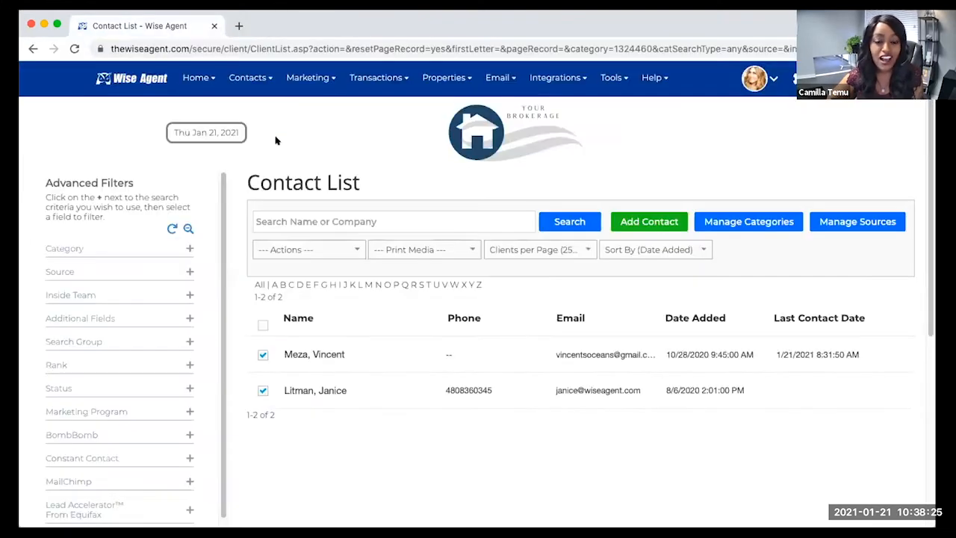
left_click(188, 248)
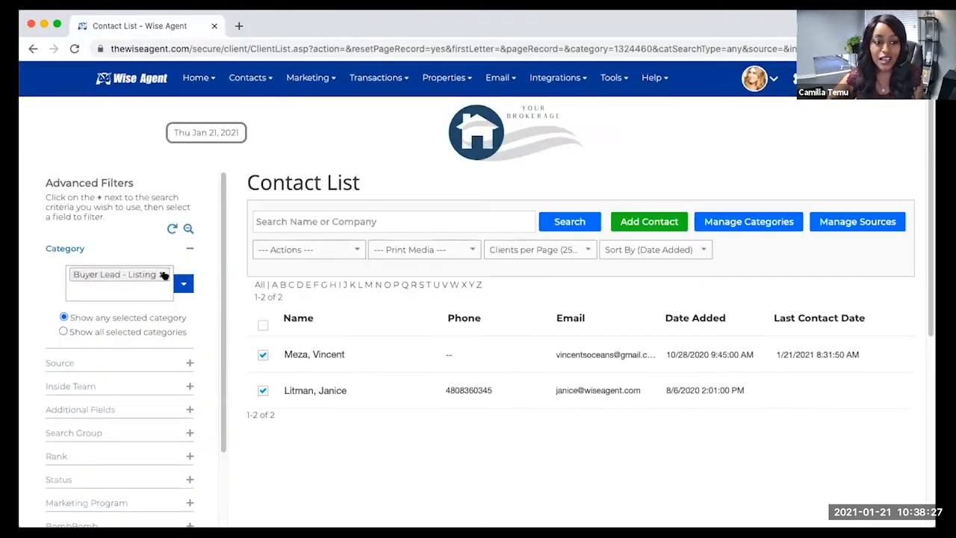
left_click(163, 275)
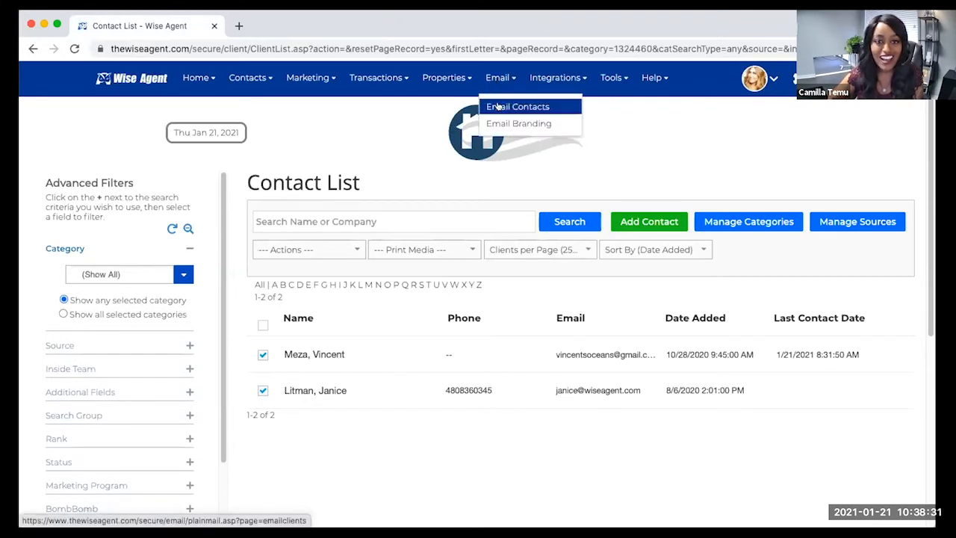
Open the page for emailing contacts and examine its category filter options and selectable recipient list
left_click(497, 107)
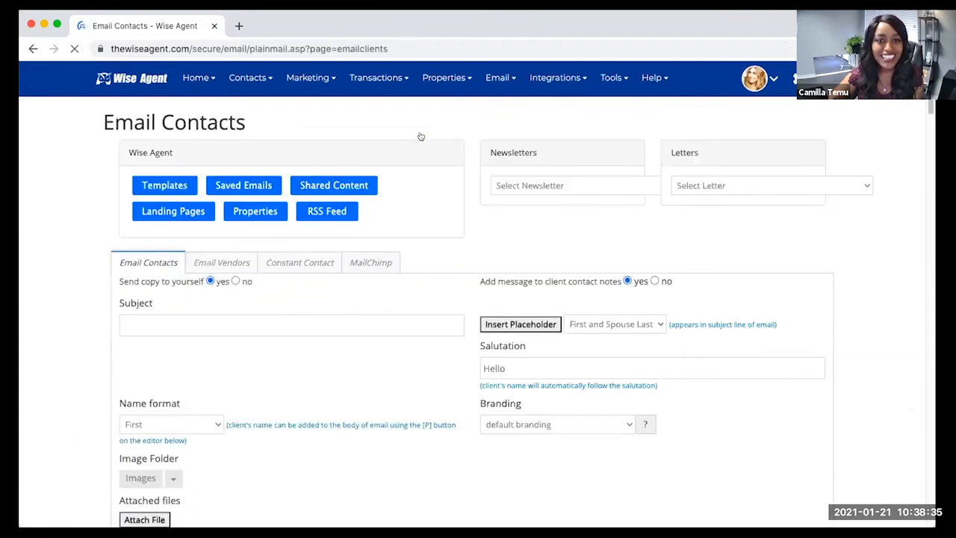
scroll(82, 319, "down", 1)
scroll(94, 325, "down", 9)
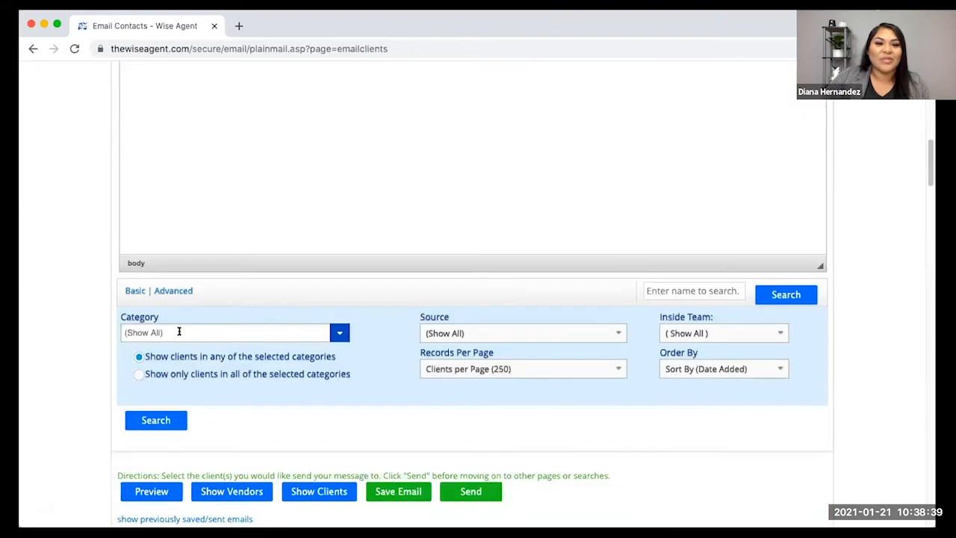
left_click(180, 331)
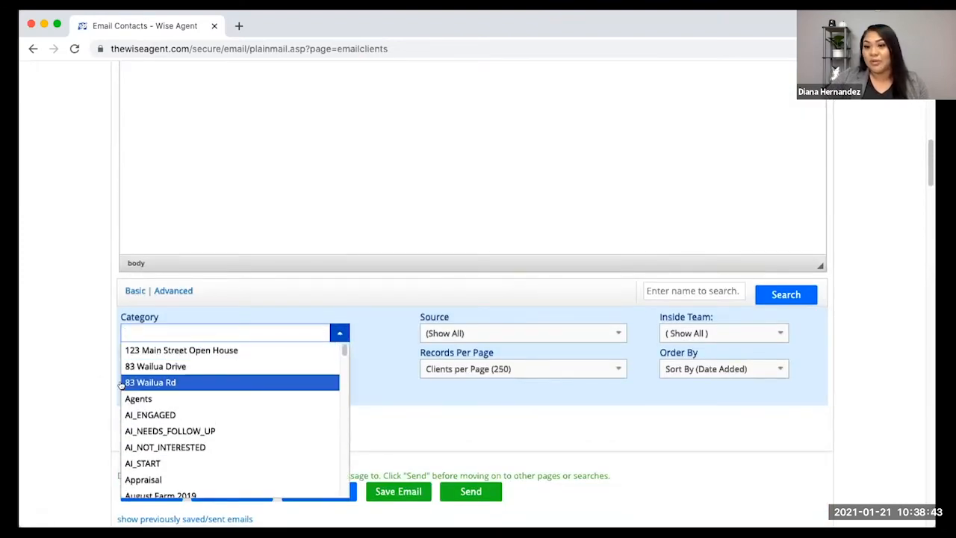
left_click(65, 405)
scroll(75, 407, "down", 1)
scroll(80, 409, "down", 5)
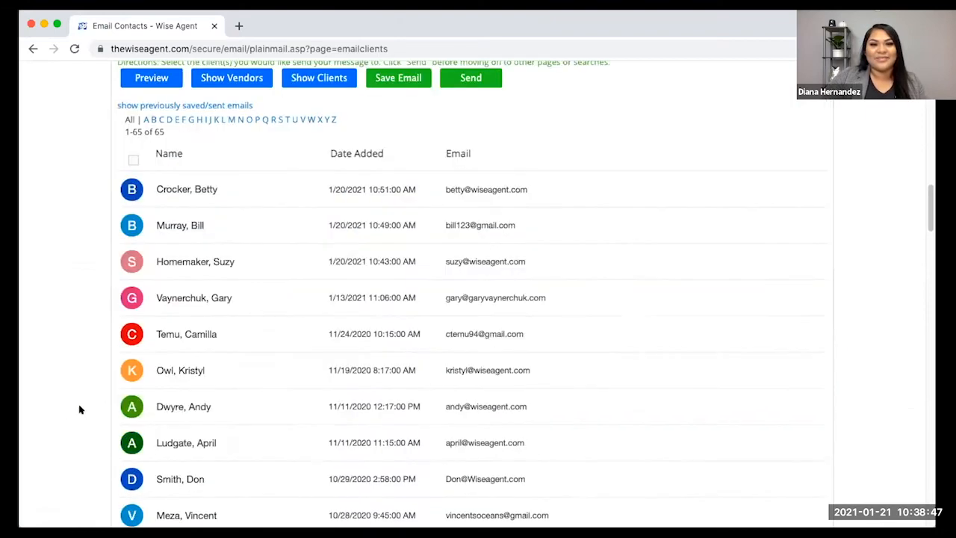
scroll(81, 410, "up", 4)
scroll(83, 409, "up", 4)
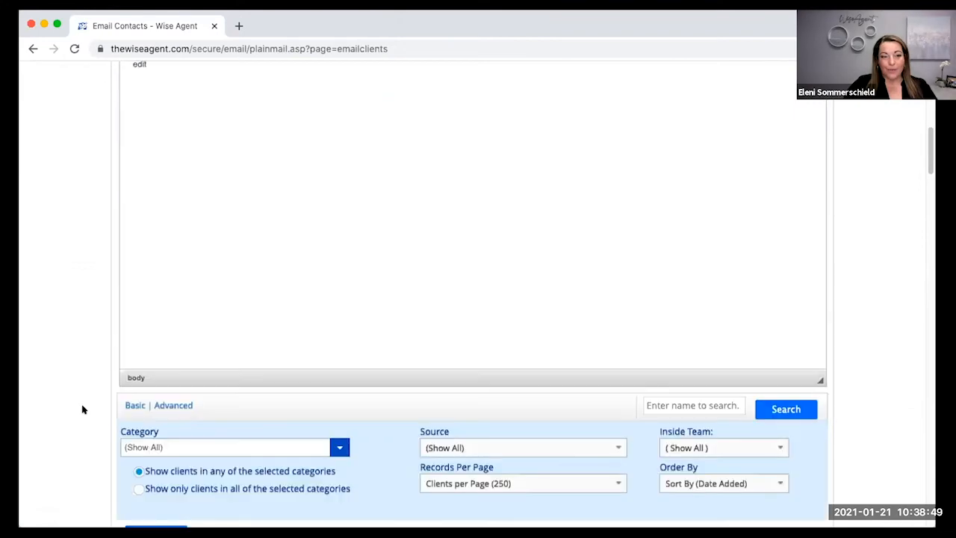
scroll(83, 409, "up", 8)
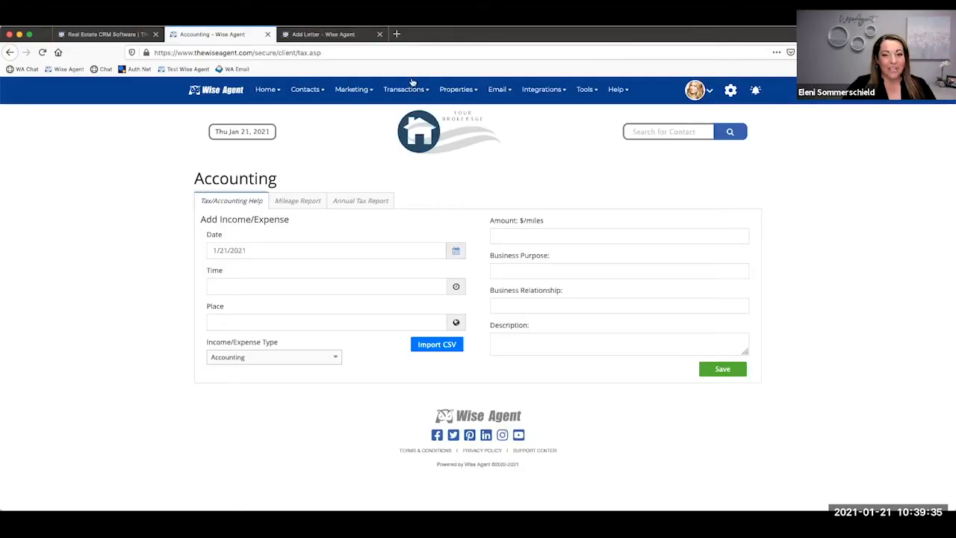
Open the contact list's category manager, delete the AI_ENGAGED category, and close the manager
left_click(314, 93)
left_click(314, 113)
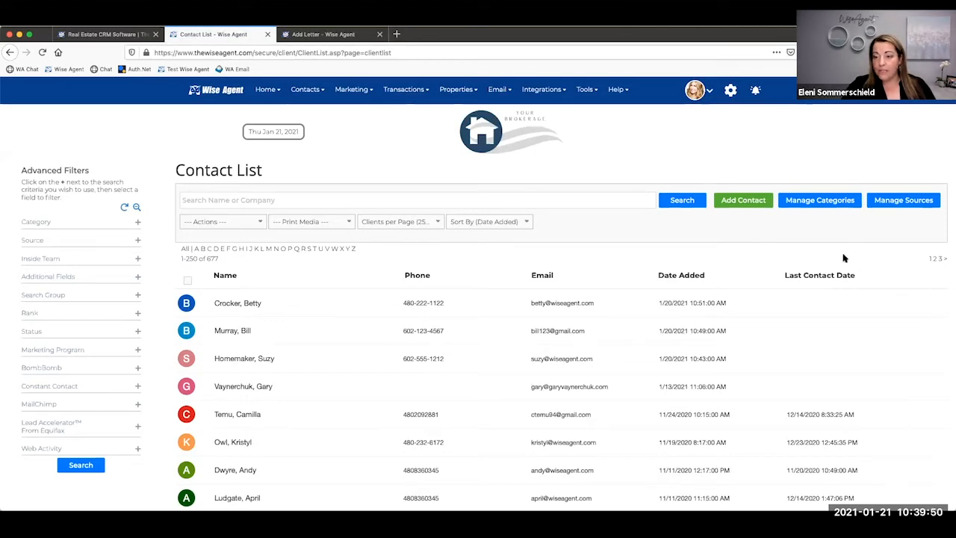
left_click(814, 200)
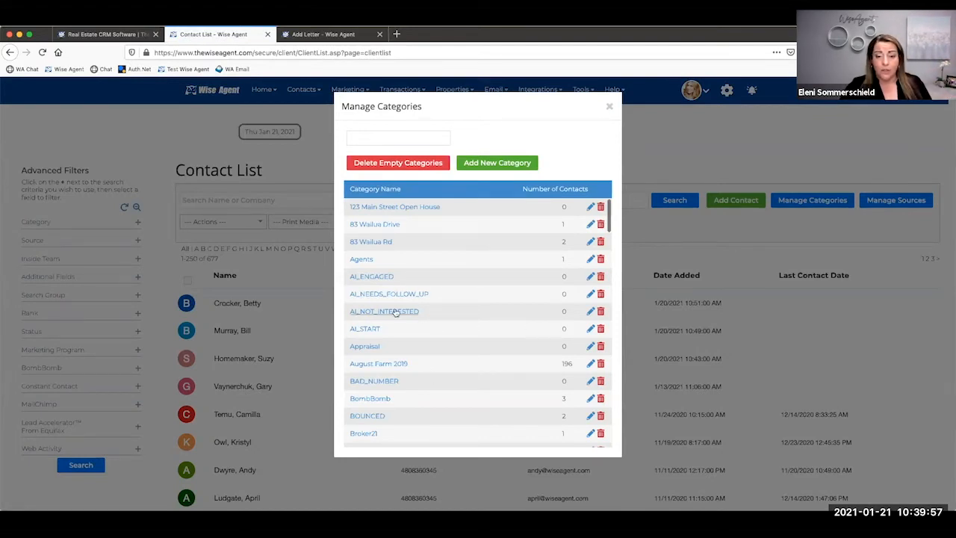
left_click(601, 277)
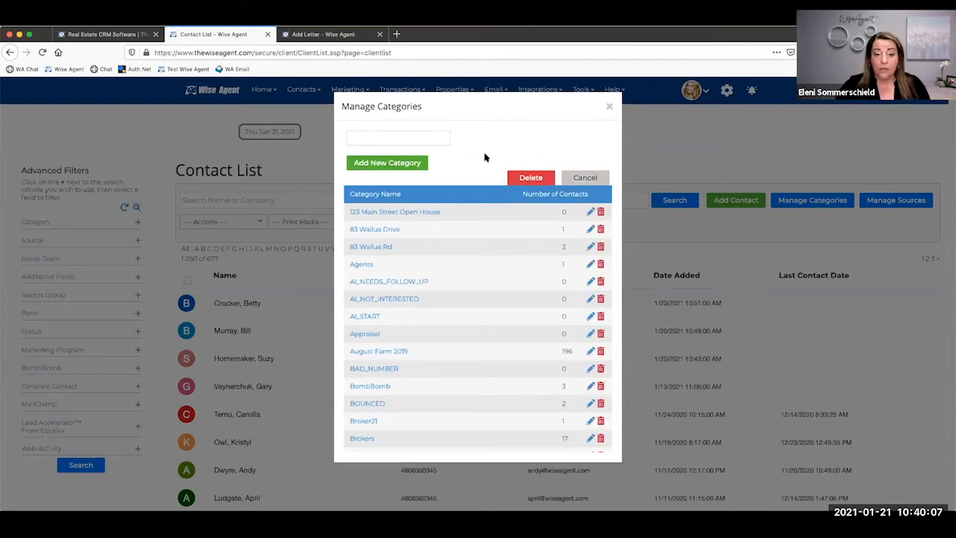
left_click(387, 137)
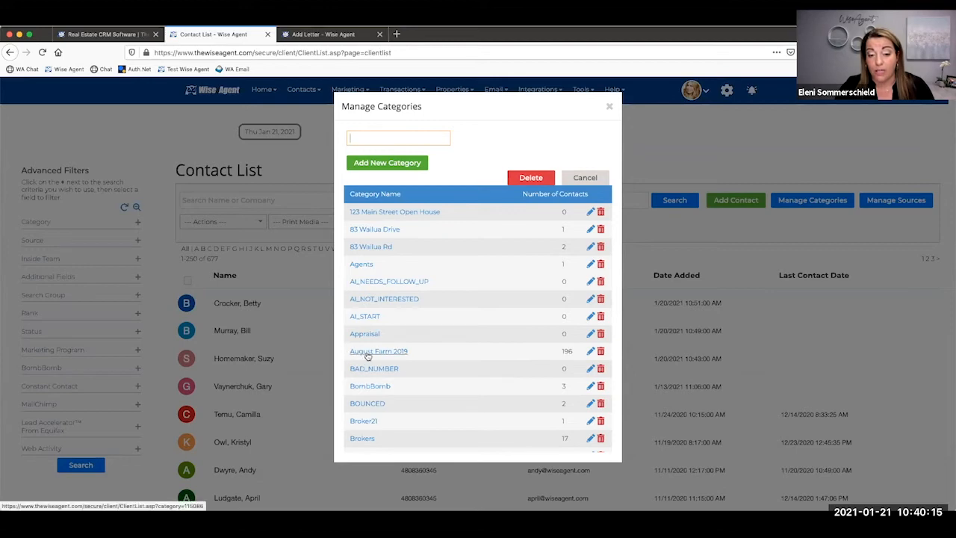
left_click(608, 107)
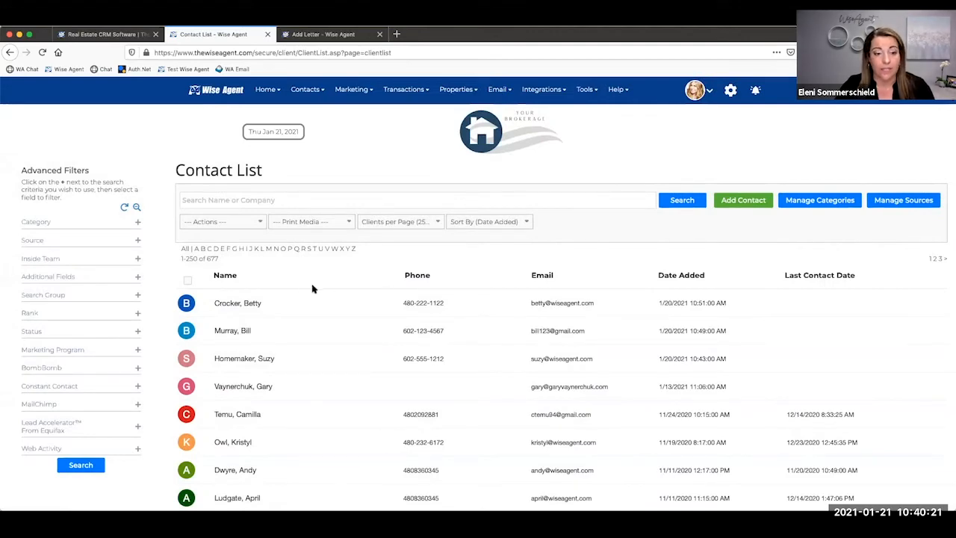
Search the contact list for "phel", open Michael Phelps's record, and switch to the new Contact Summary preview
scroll(272, 366, "down", 1)
scroll(272, 366, "down", 4)
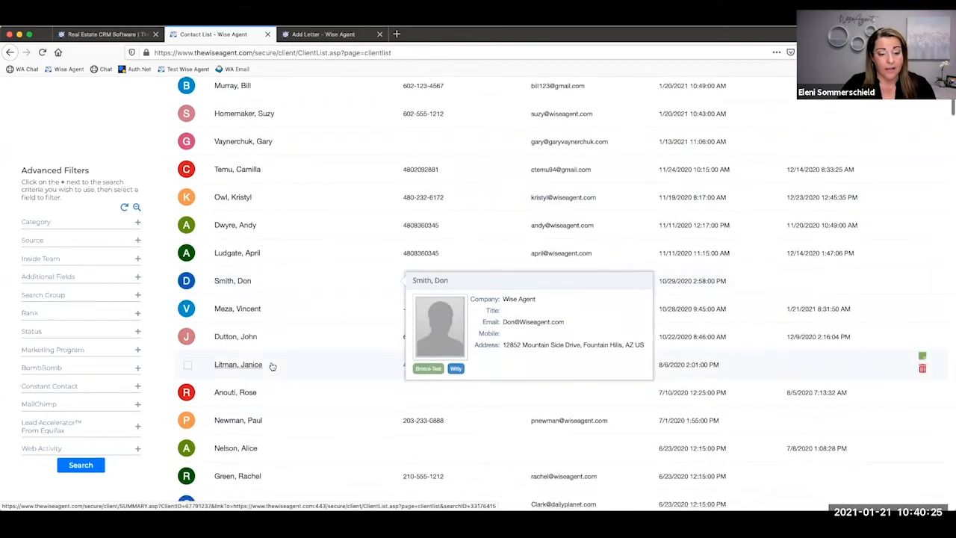
scroll(272, 366, "up", 5)
type("phel")
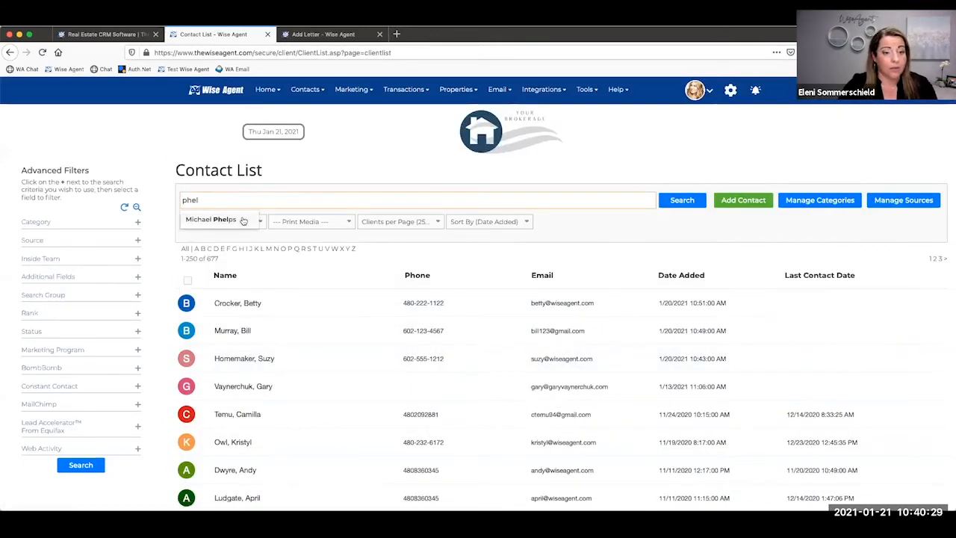
left_click(245, 219)
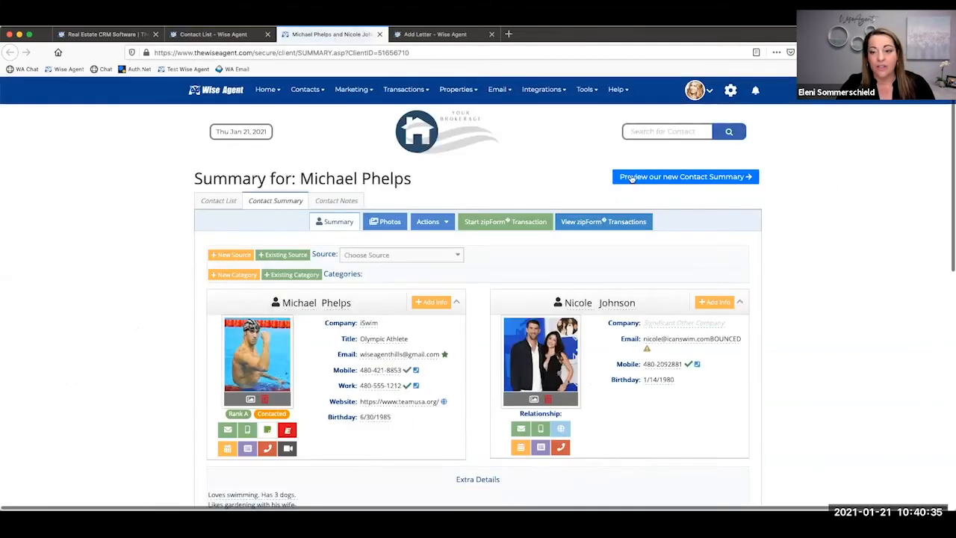
left_click(660, 179)
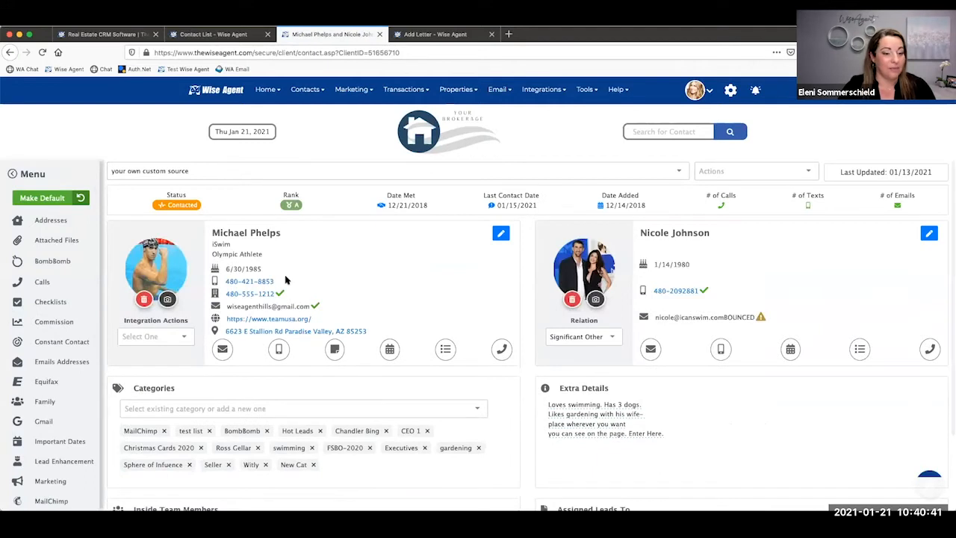
Create a CloudCMA report for Michael Phelps from the contact's integration actions
left_click(155, 337)
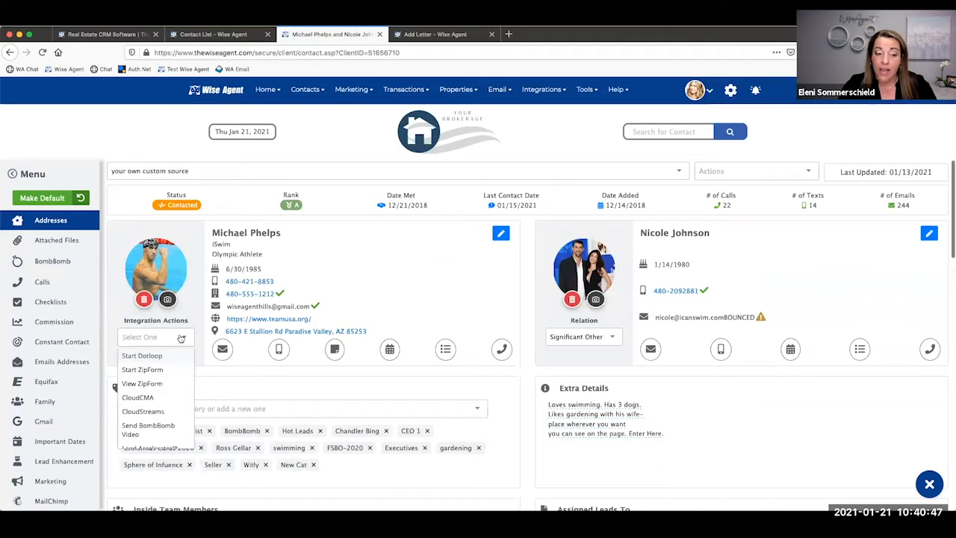
left_click(150, 398)
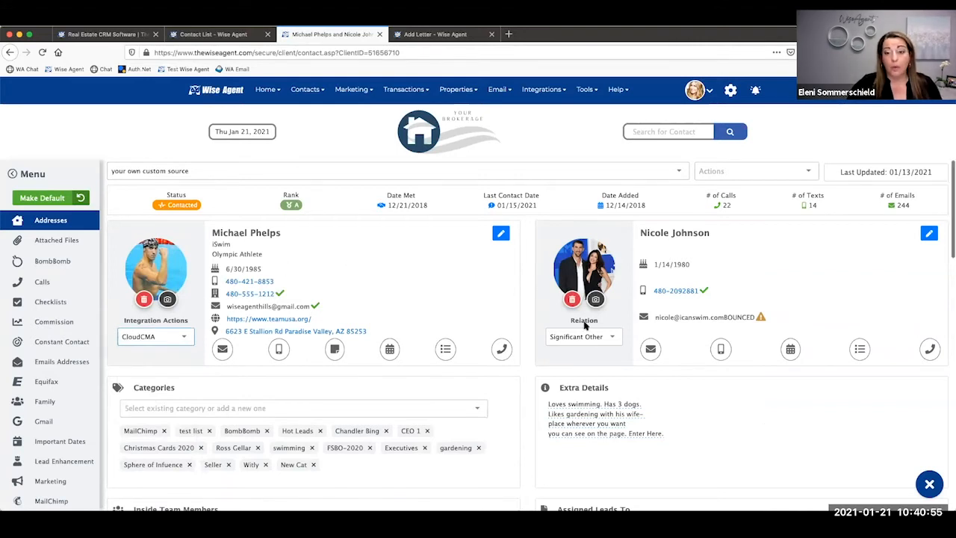
left_click(165, 340)
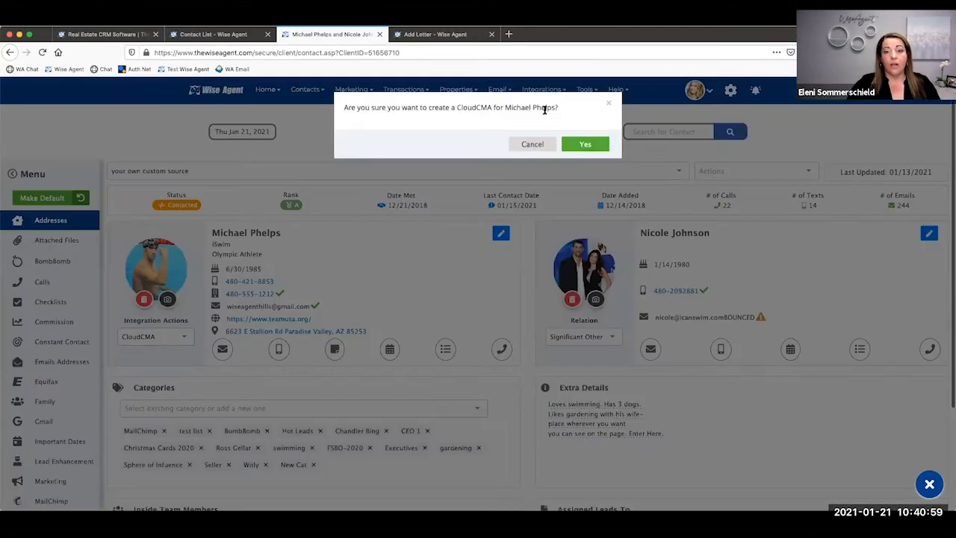
left_click(585, 145)
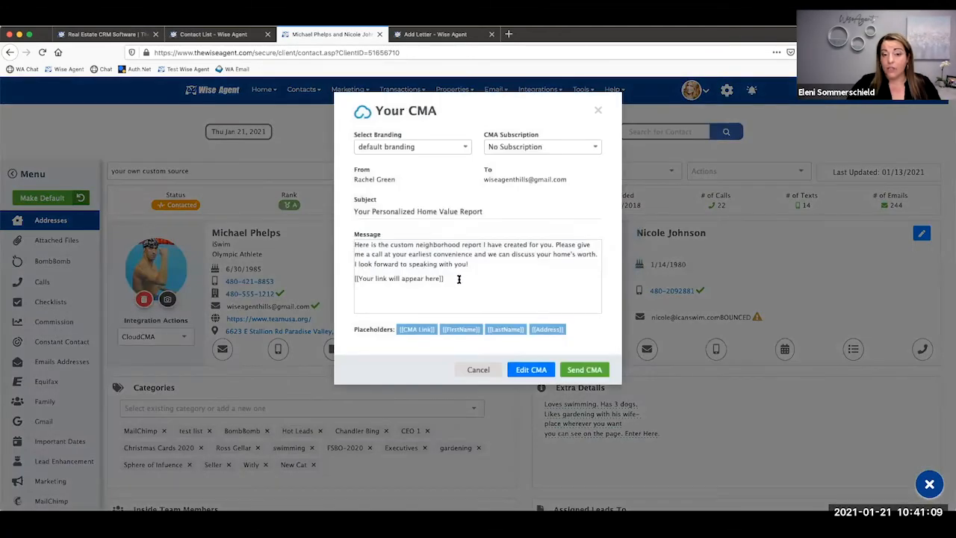
Review the CMA subscription periods and email branding choices, and cancel without sending the report
left_click(534, 147)
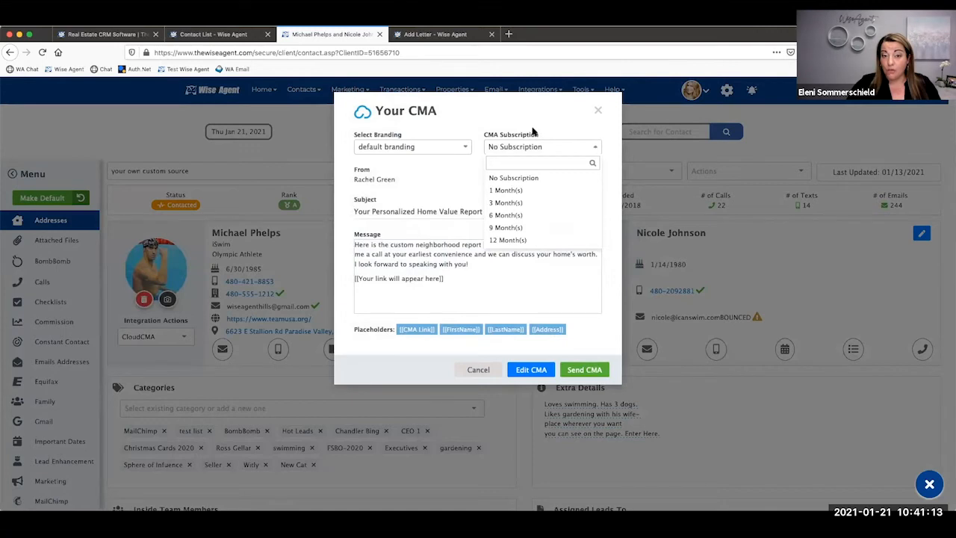
left_click(526, 129)
left_click(441, 151)
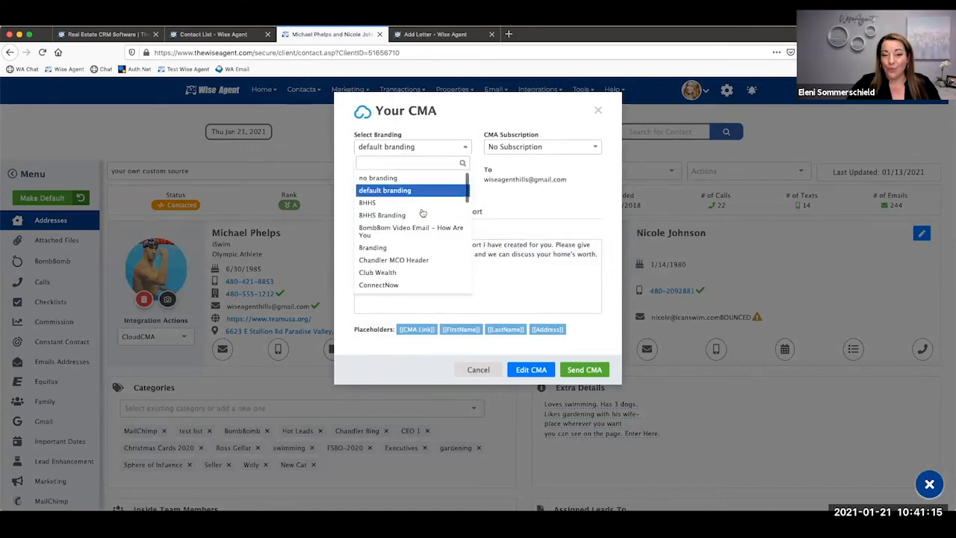
left_click(451, 132)
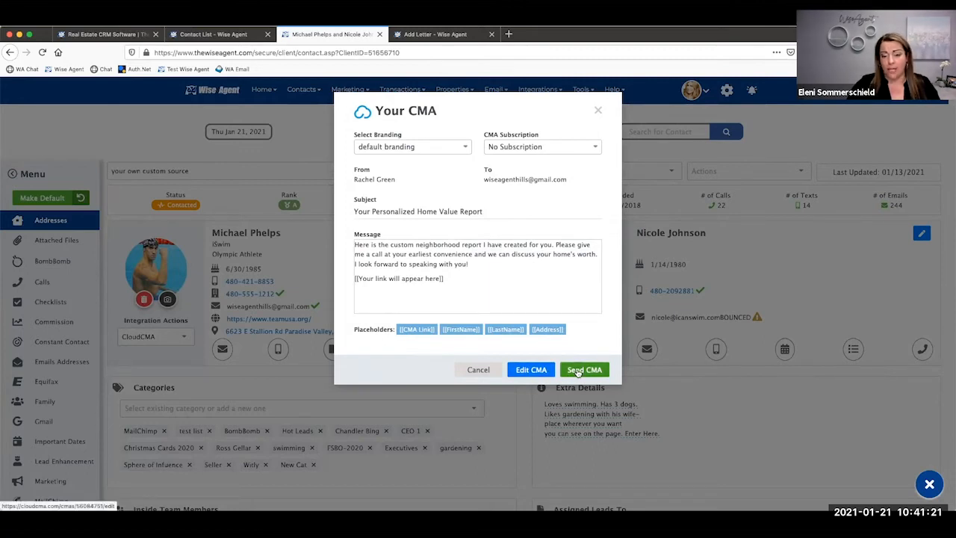
left_click(477, 369)
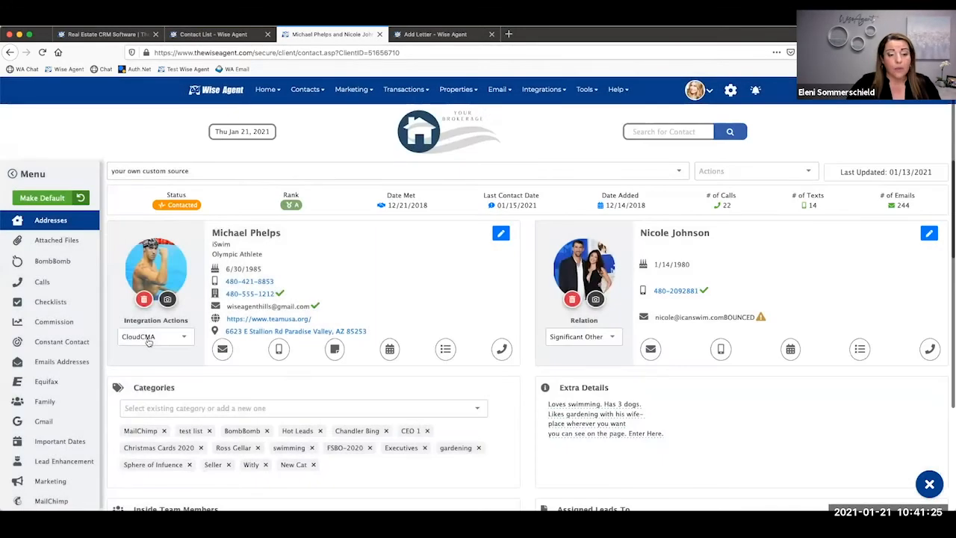
Choose CloudStreams as the integration action for Michael Phelps, and look at the site's integrations options
left_click(148, 338)
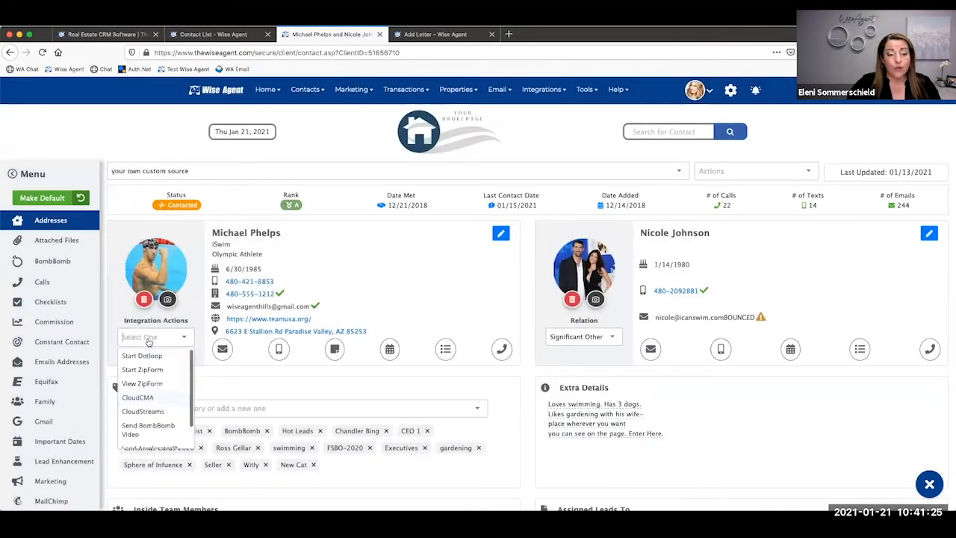
left_click(143, 412)
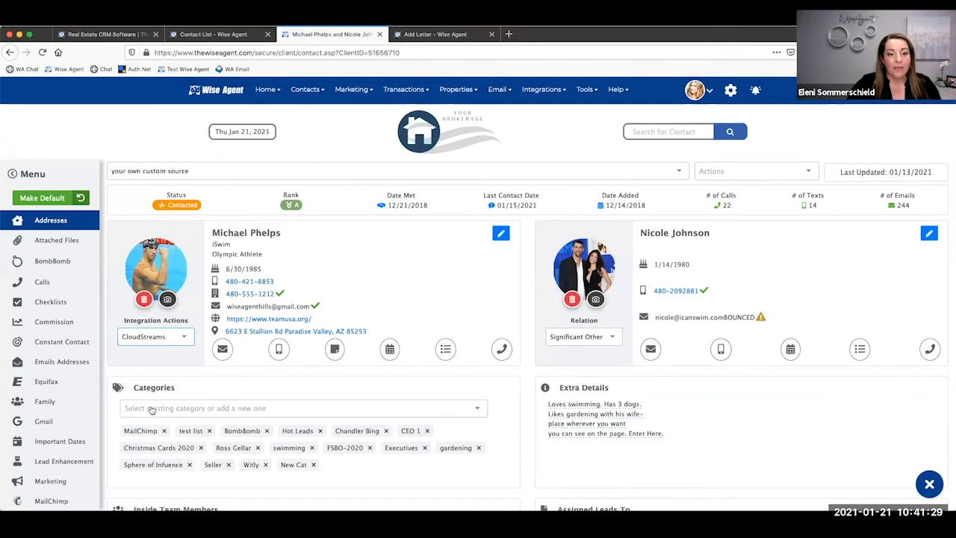
left_click(173, 349)
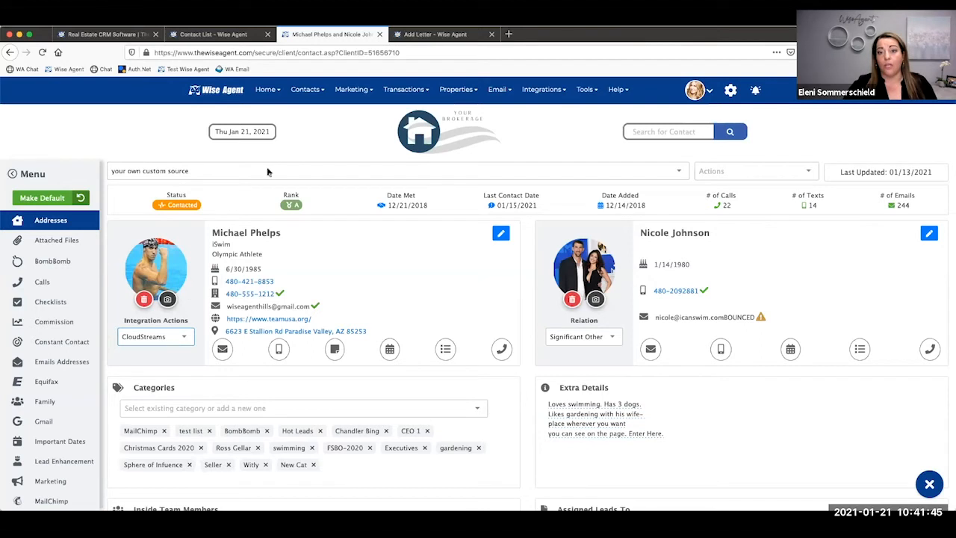
mouse_move(530, 99)
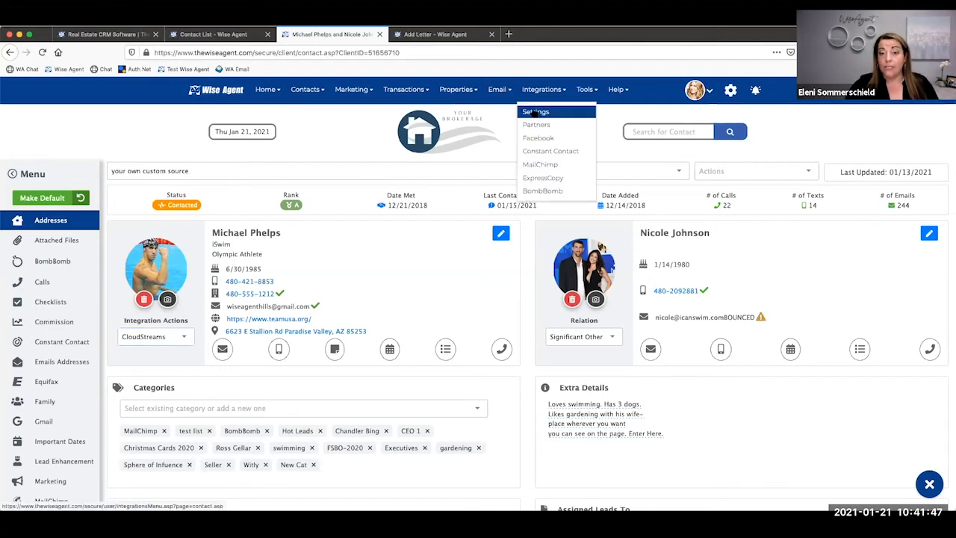
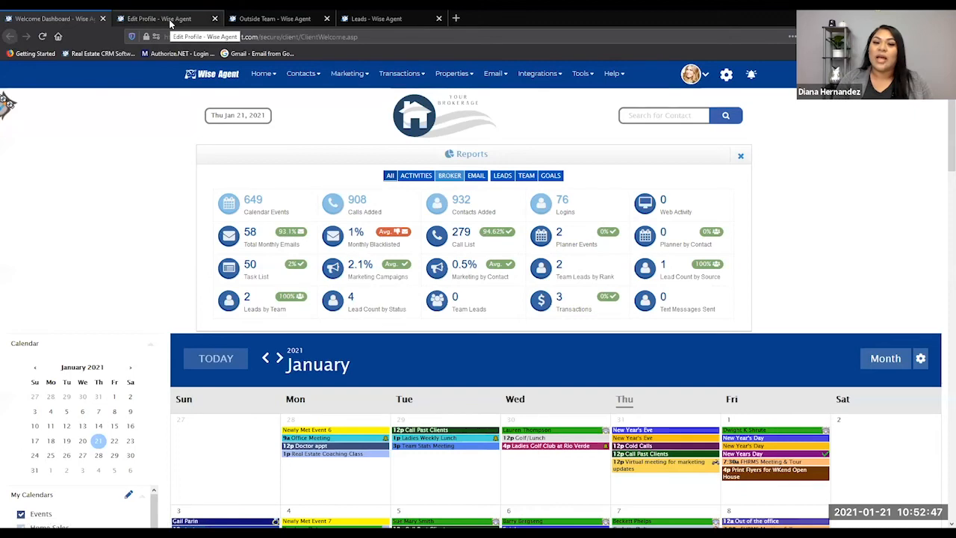
Switch to the My Profile page and review its Account Information and Account Settings
left_click(171, 24)
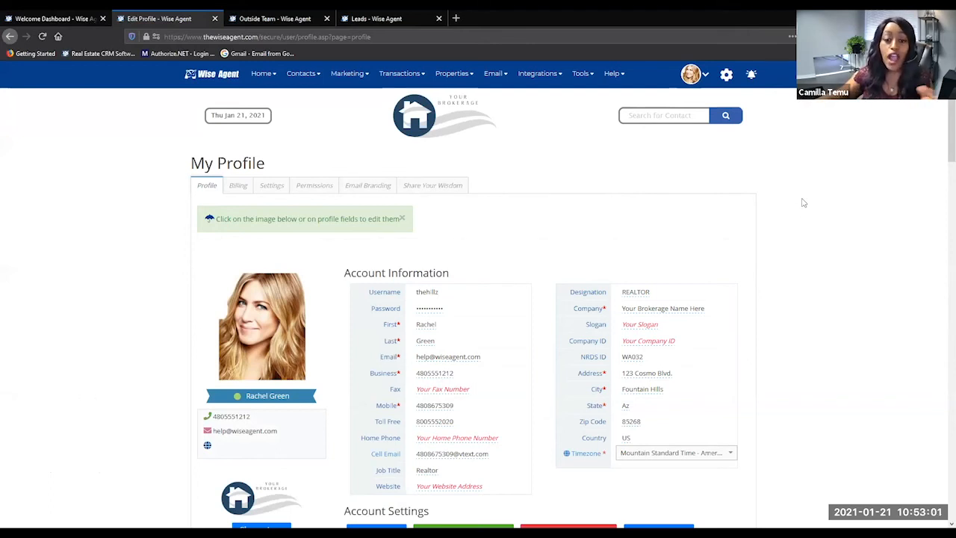
scroll(802, 203, "down", 3)
scroll(801, 247, "up", 2)
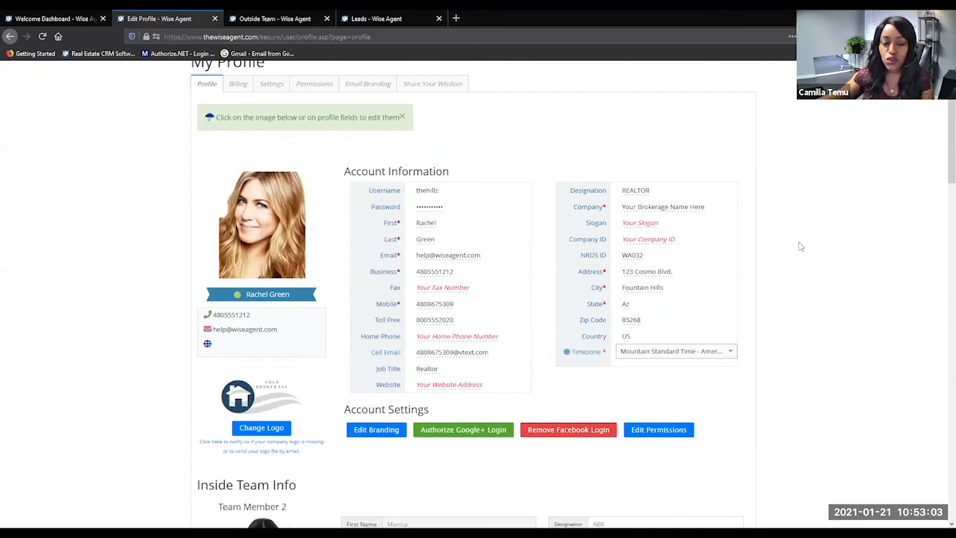
scroll(801, 246, "down", 1)
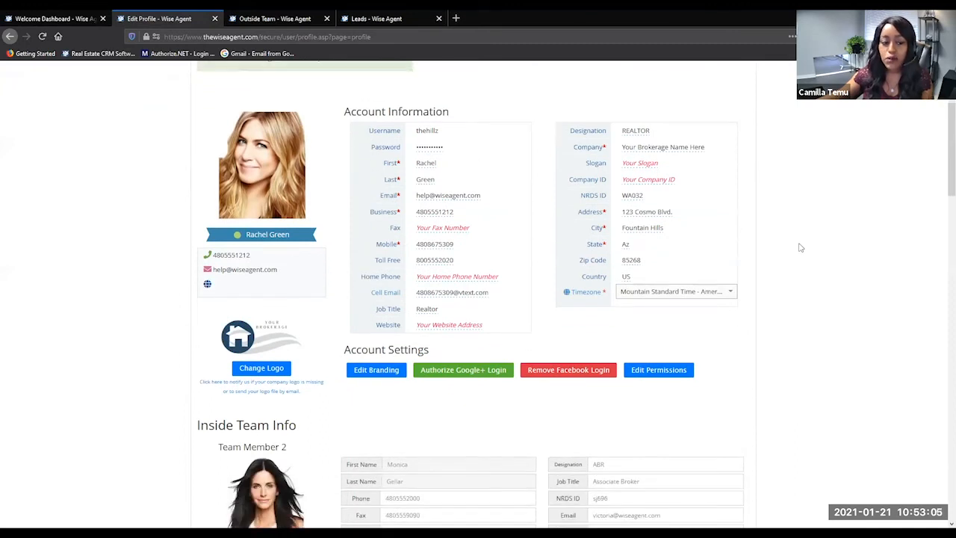
scroll(801, 248, "down", 2)
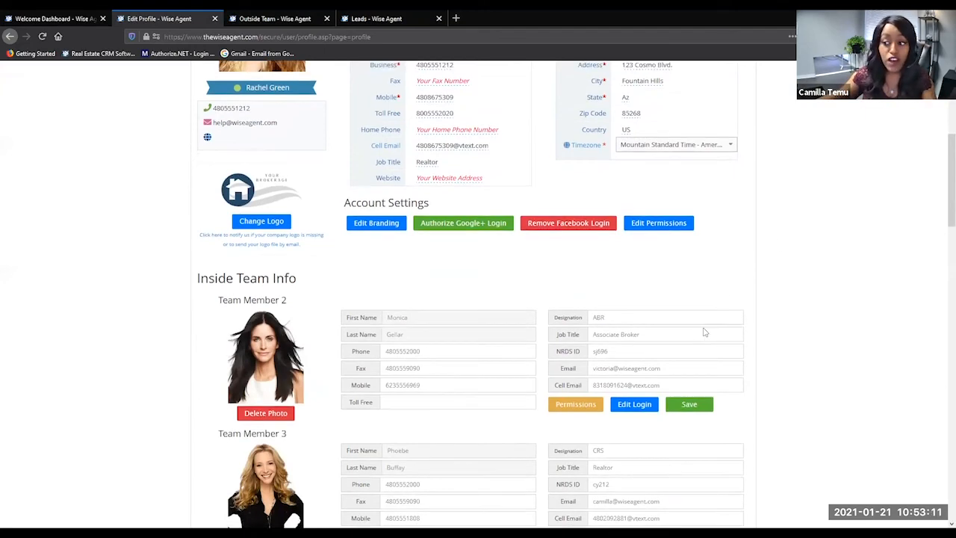
Look through the Inside Team Info entries for the team members, including their contact details and login options
scroll(702, 336, "down", 3)
scroll(752, 349, "down", 1)
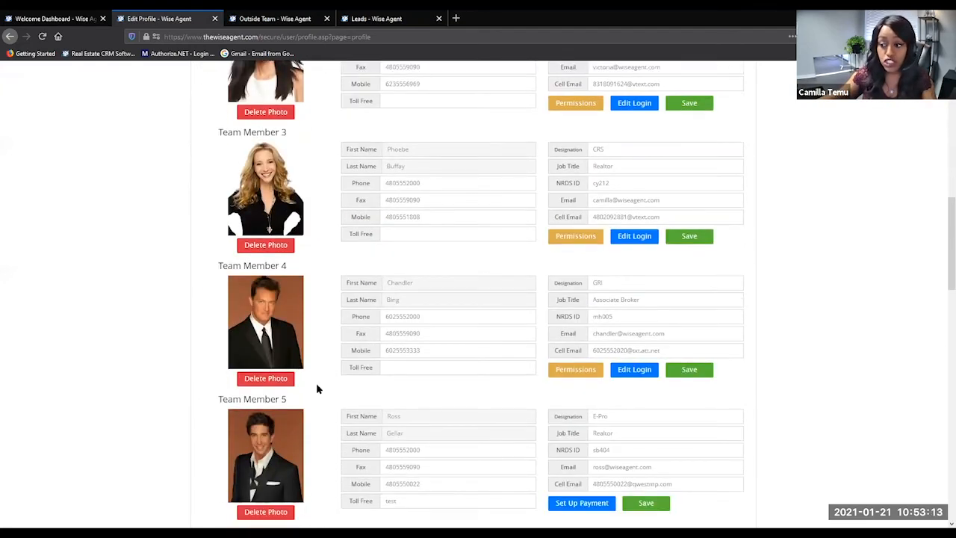
scroll(316, 386, "down", 2)
scroll(520, 376, "up", 5)
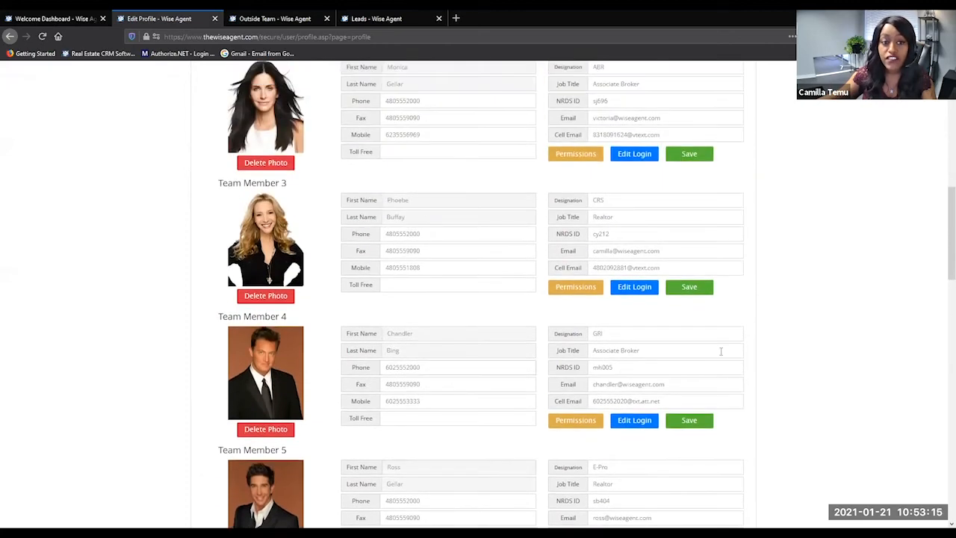
scroll(747, 347, "up", 3)
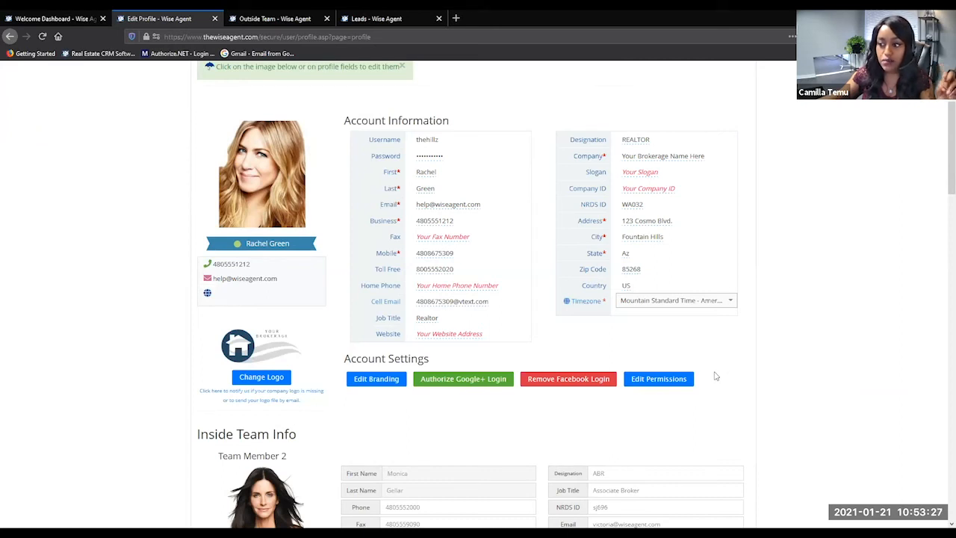
scroll(717, 369, "down", 1)
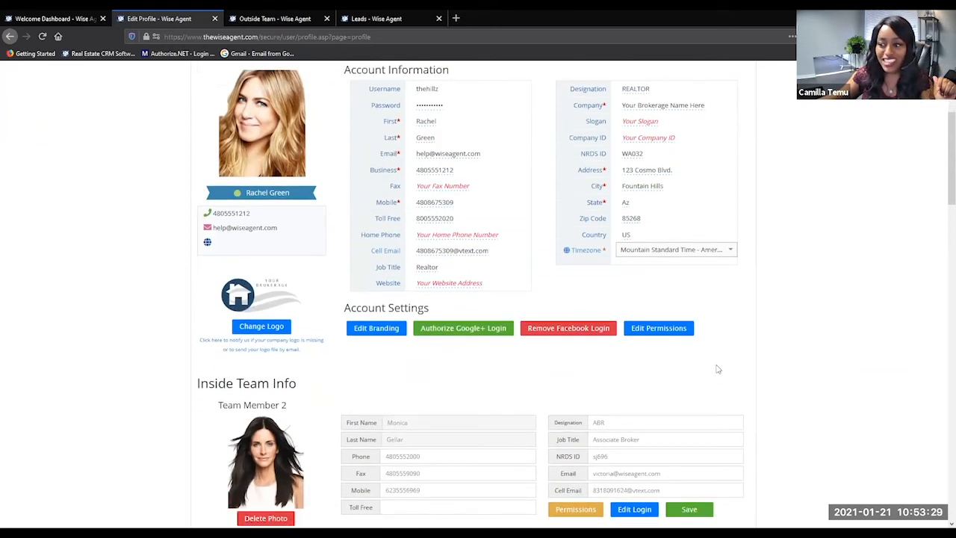
scroll(717, 369, "down", 3)
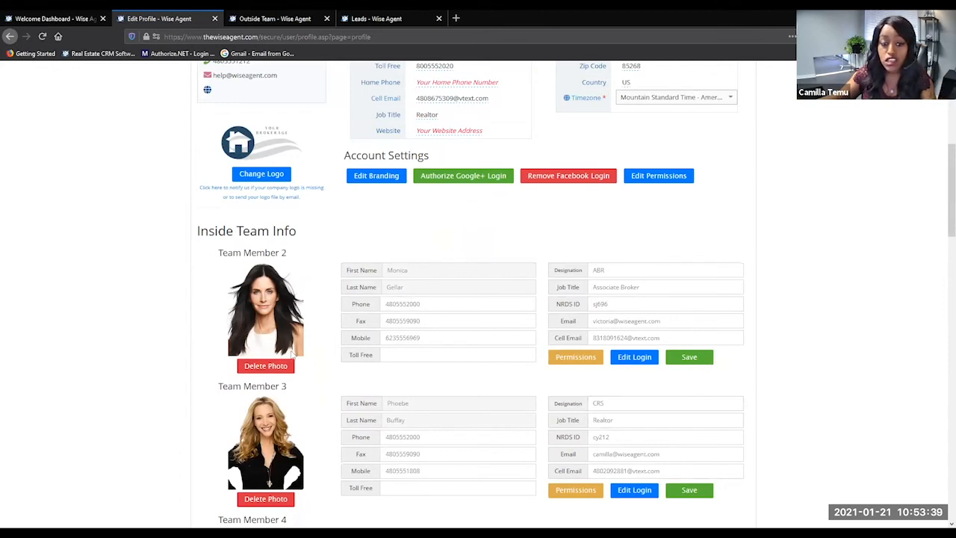
scroll(292, 352, "down", 3)
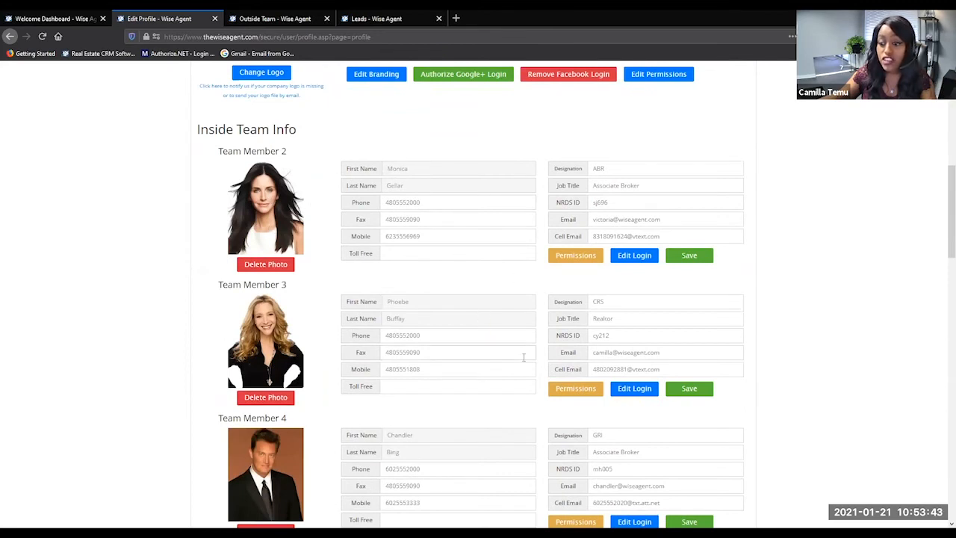
Open the inside team permissions of Team Member 2 and examine the Contact List permissions
left_click(573, 258)
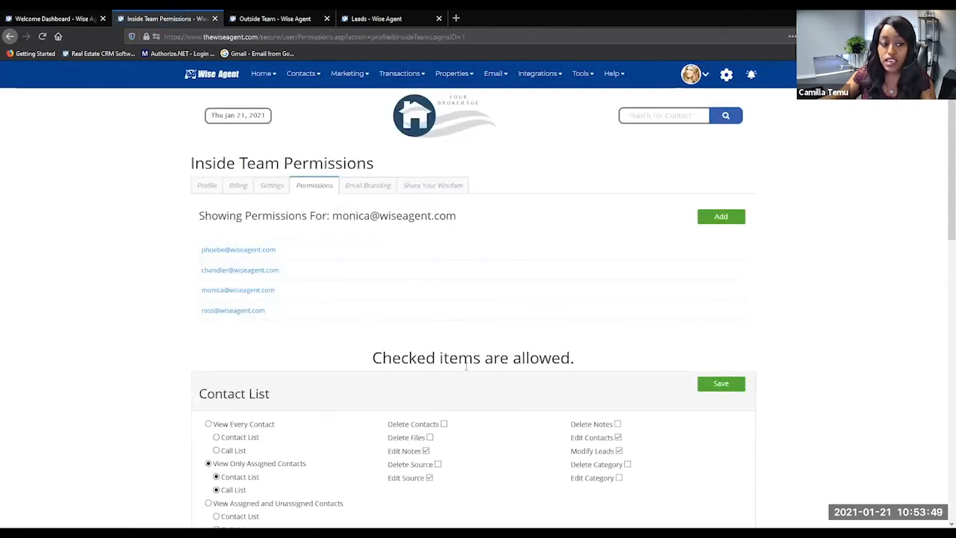
scroll(311, 229, "down", 3)
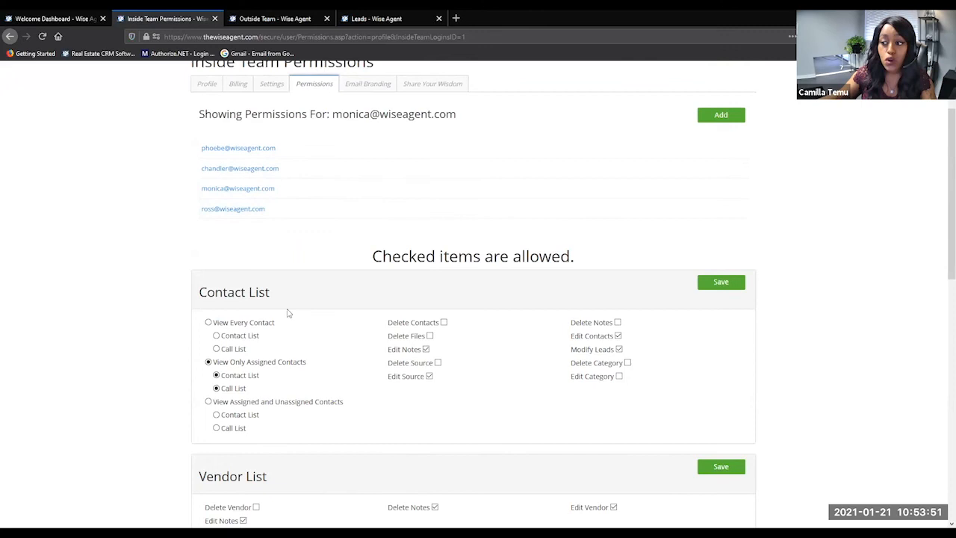
scroll(289, 313, "down", 1)
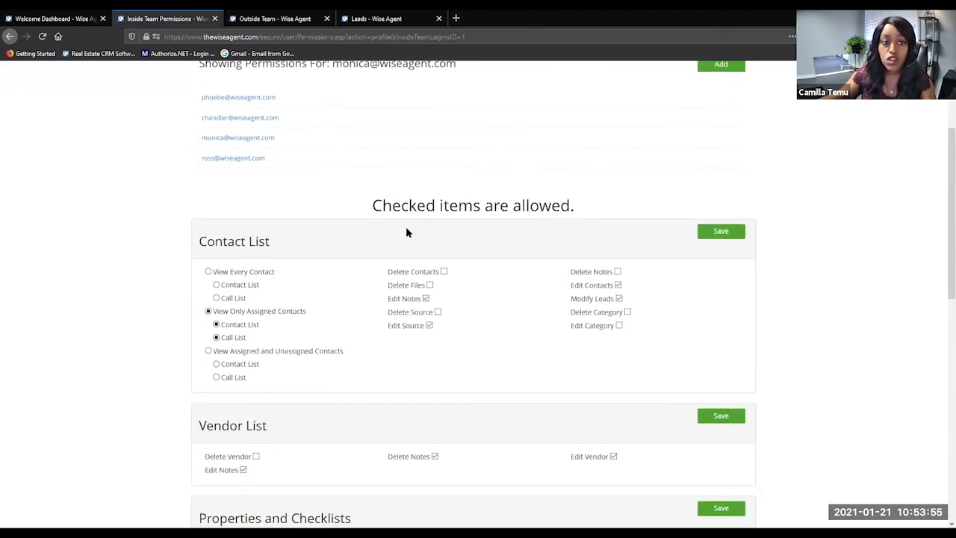
scroll(437, 261, "up", 1)
scroll(448, 279, "down", 2)
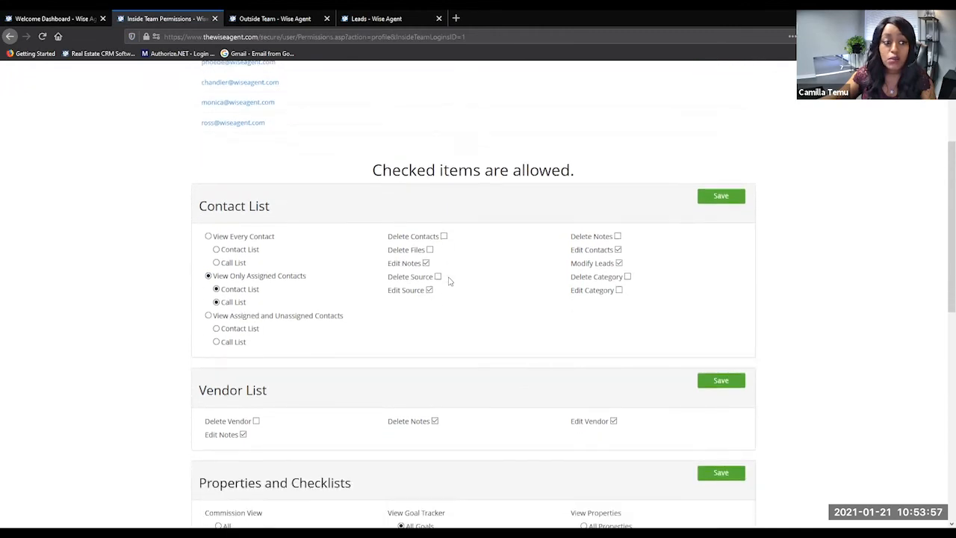
Review the member's Vendor List, Properties and Checklists, and Other Permissions sections, and return to the list of team logins
scroll(317, 323, "down", 1)
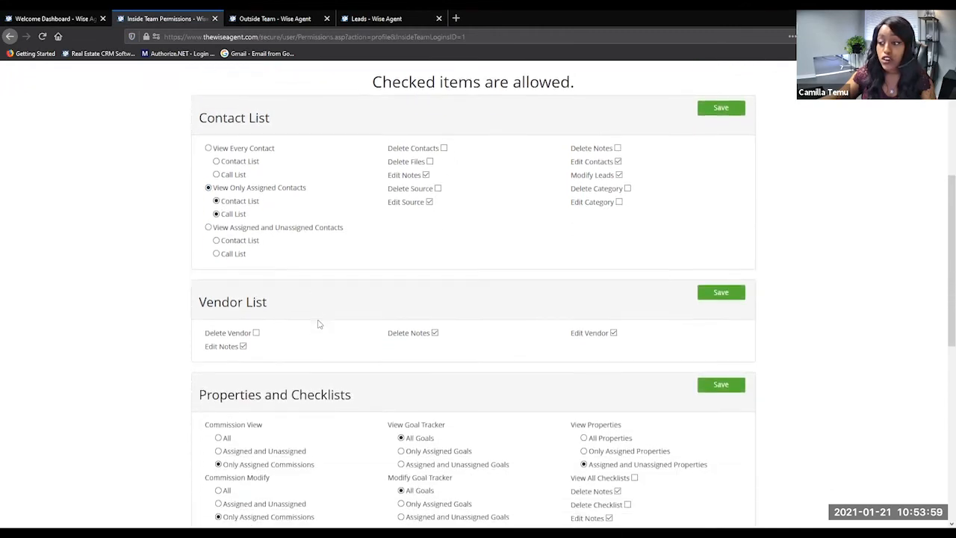
scroll(318, 323, "down", 1)
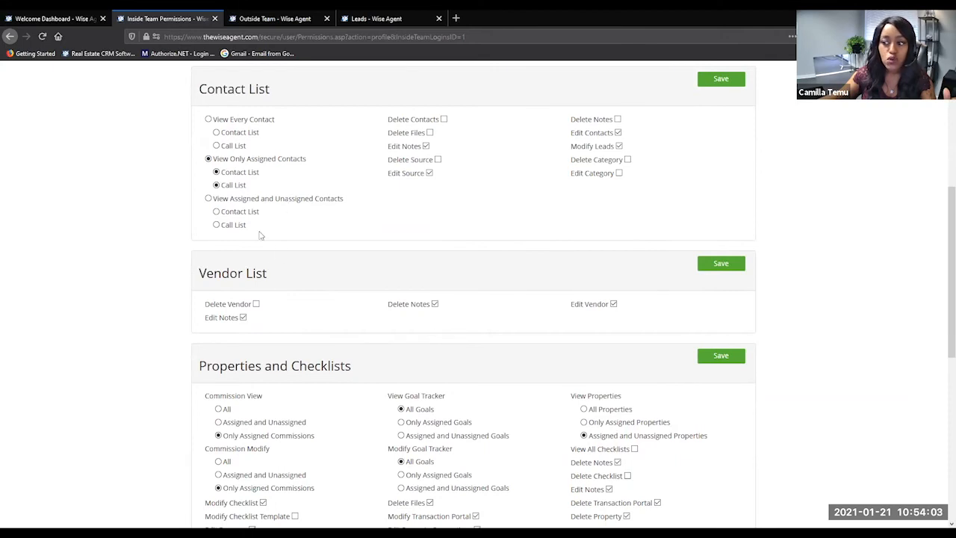
scroll(261, 313, "down", 2)
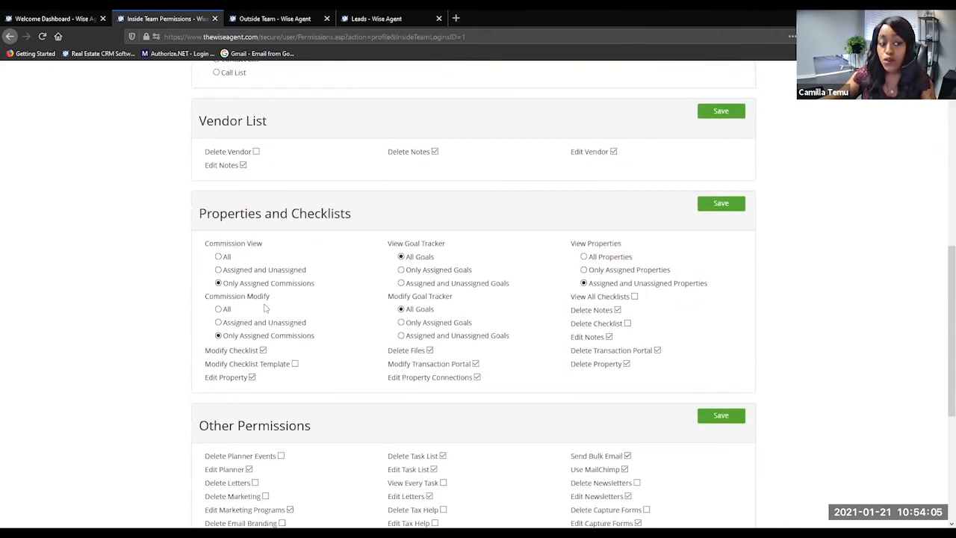
scroll(269, 318, "down", 3)
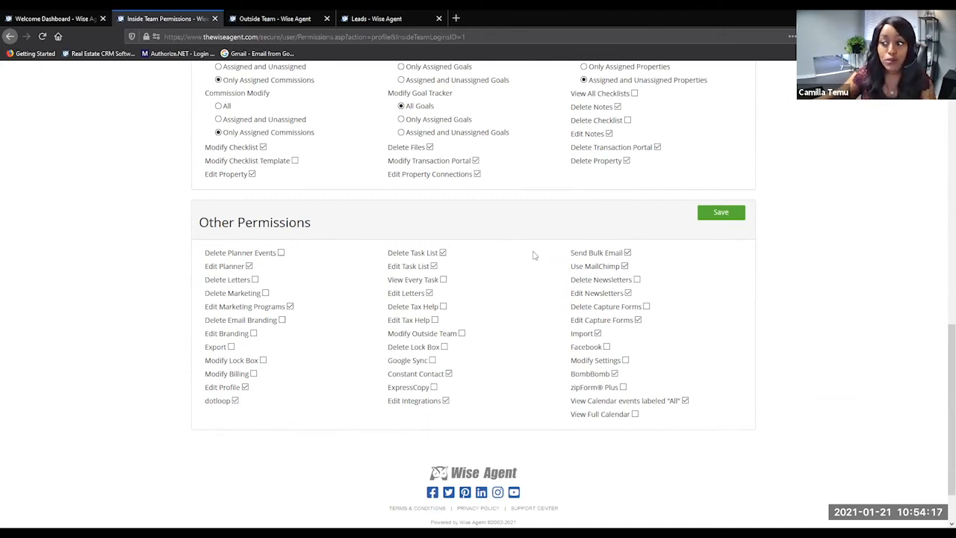
scroll(535, 261, "up", 7)
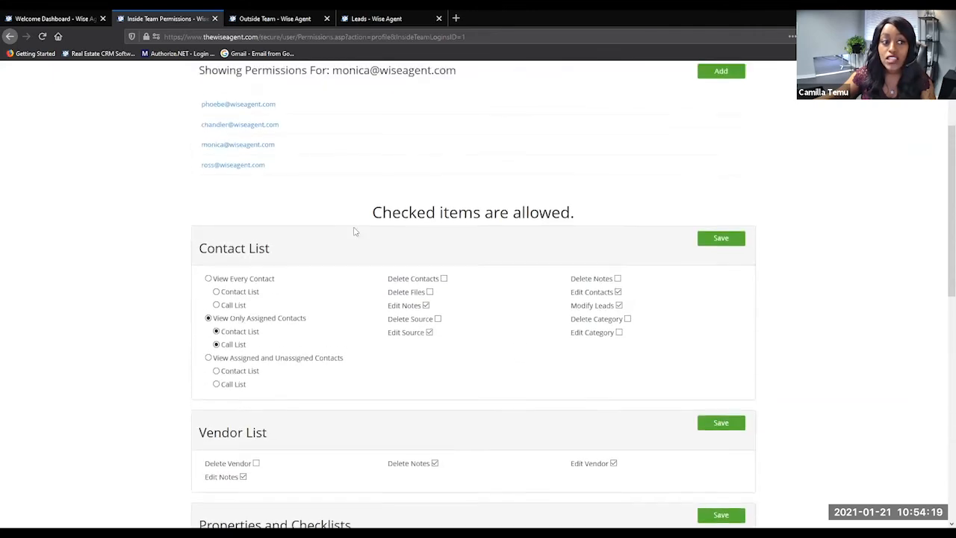
scroll(354, 232, "up", 2)
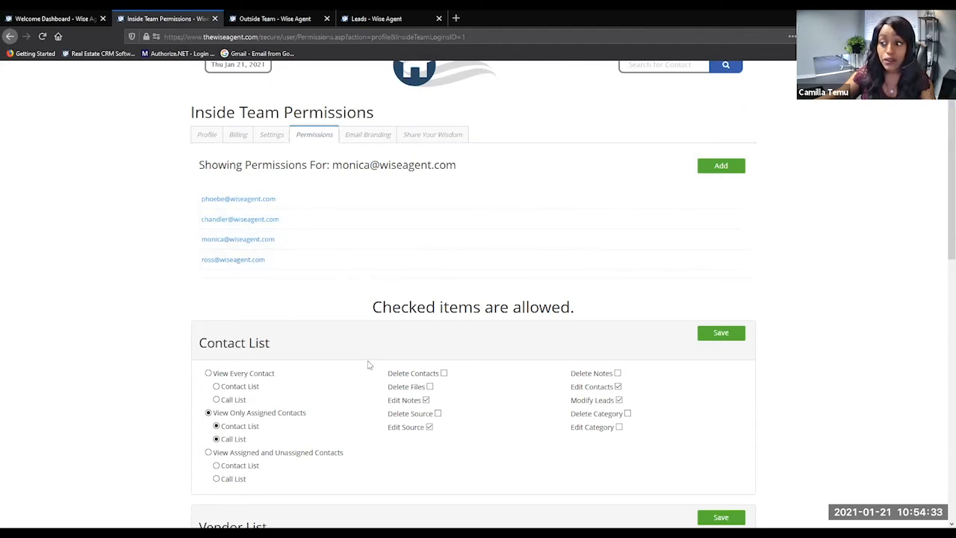
scroll(364, 367, "up", 2)
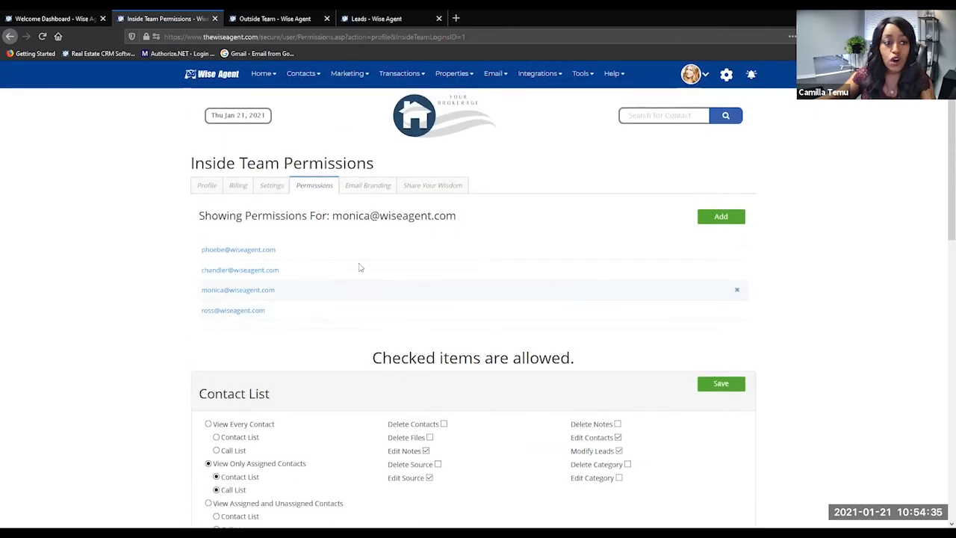
Switch to the Outside Team page, open the form for adding a team member, and review its invitation fields
left_click(268, 20)
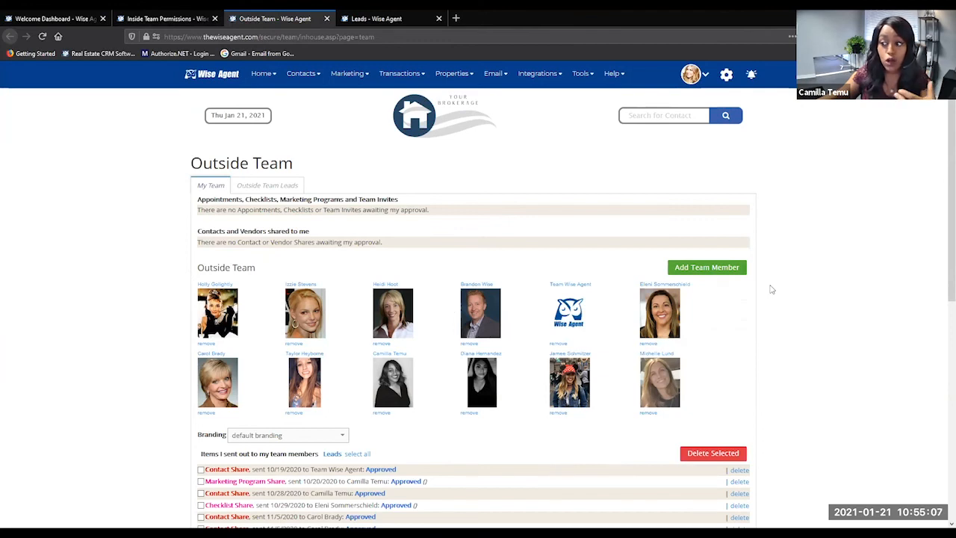
scroll(753, 304, "down", 1)
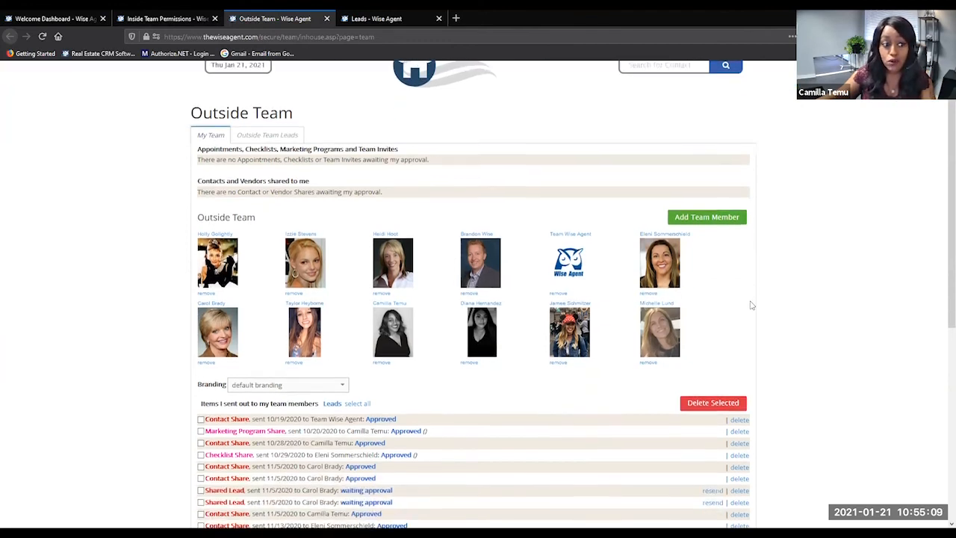
left_click(722, 221)
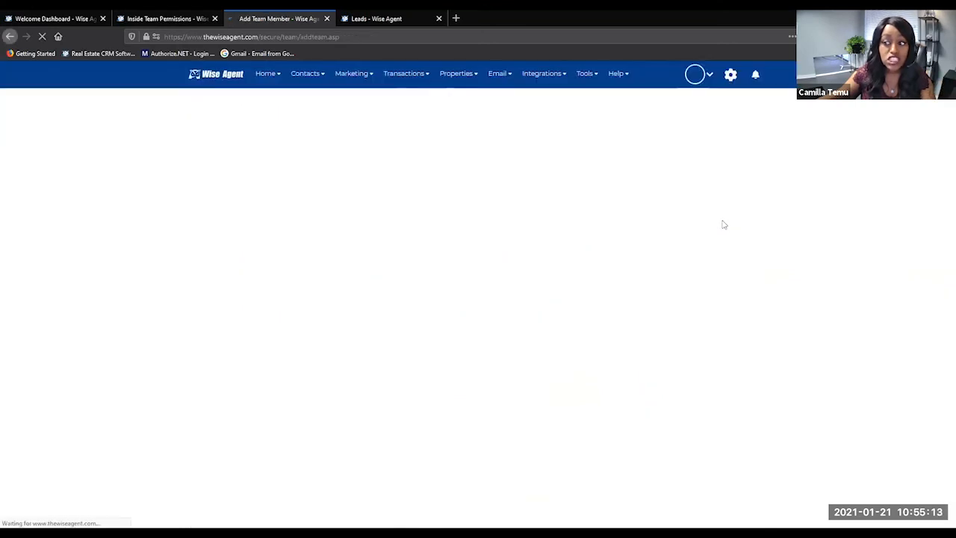
scroll(444, 295, "down", 2)
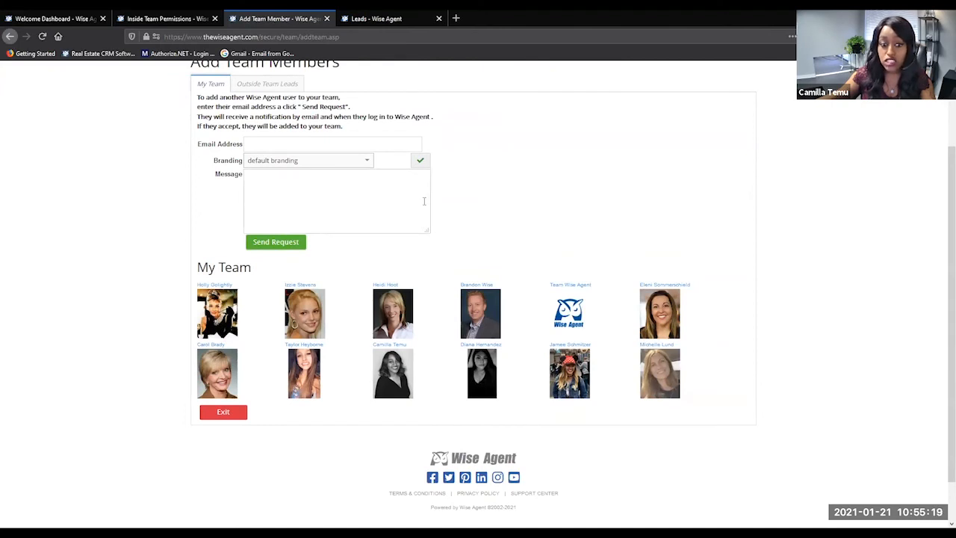
scroll(460, 245, "up", 3)
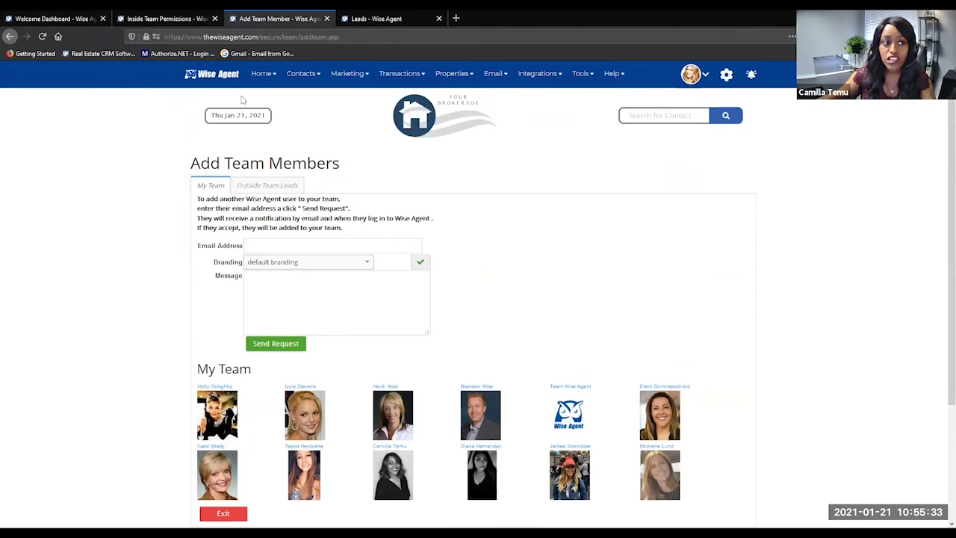
Open the Reports overview on the dashboard
mouse_move(273, 75)
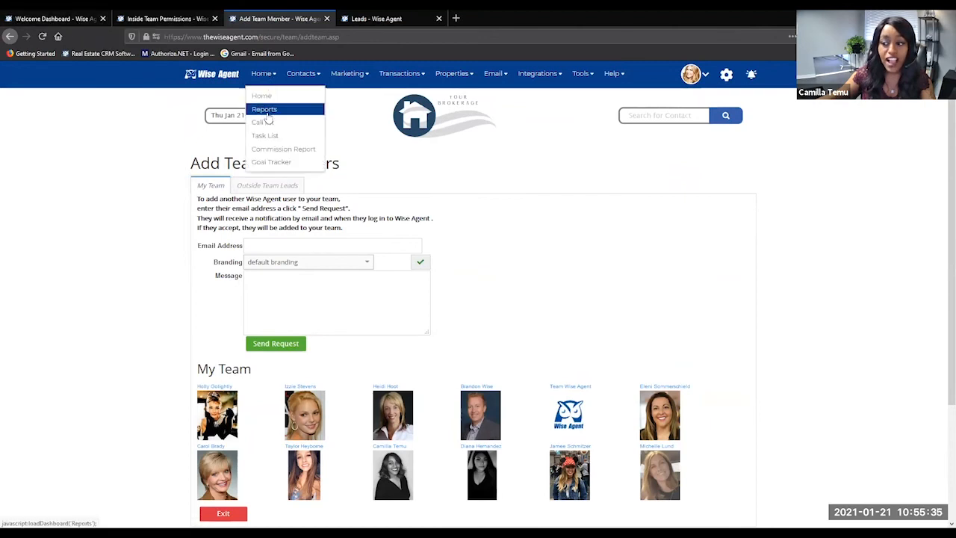
left_click(268, 112)
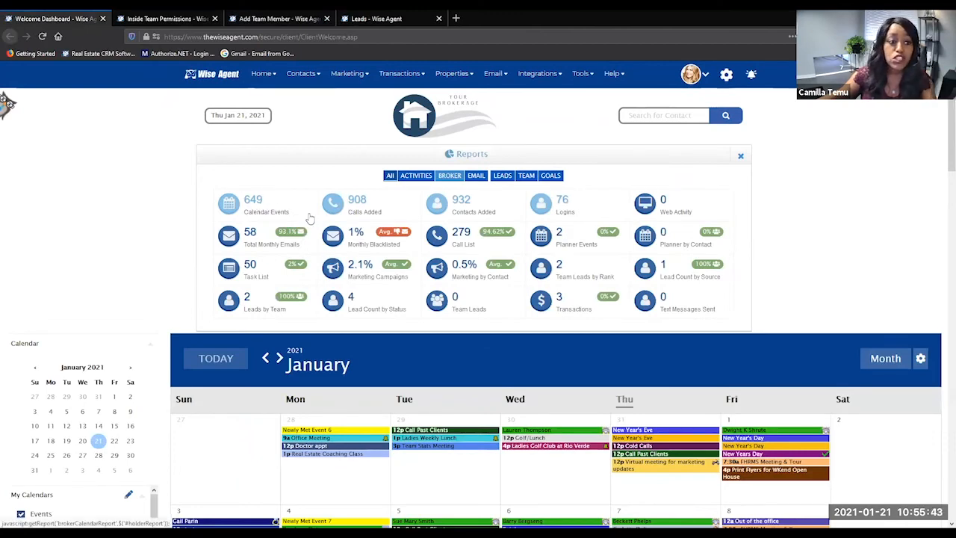
mouse_move(263, 74)
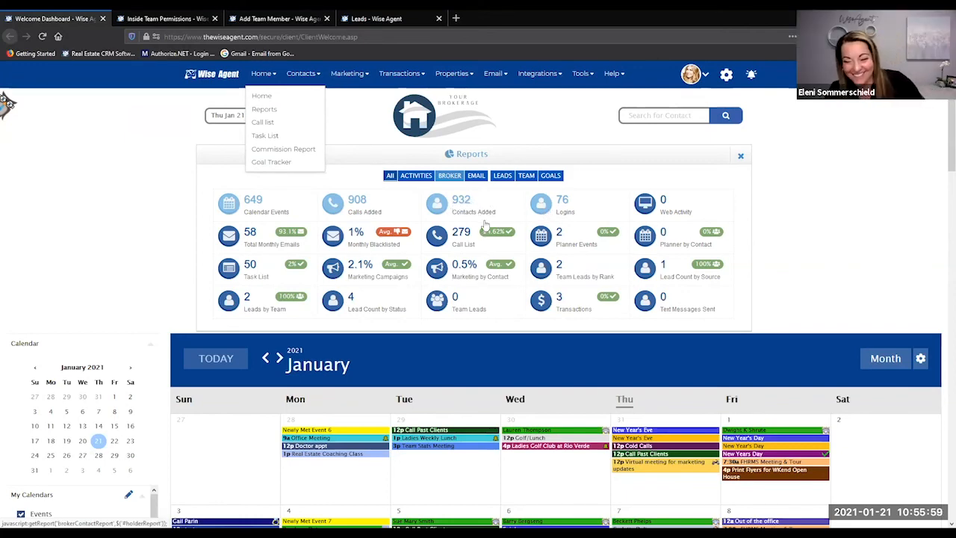
View the broker reports for Calls Added, Contacts Added and Calendar Events
left_click(386, 218)
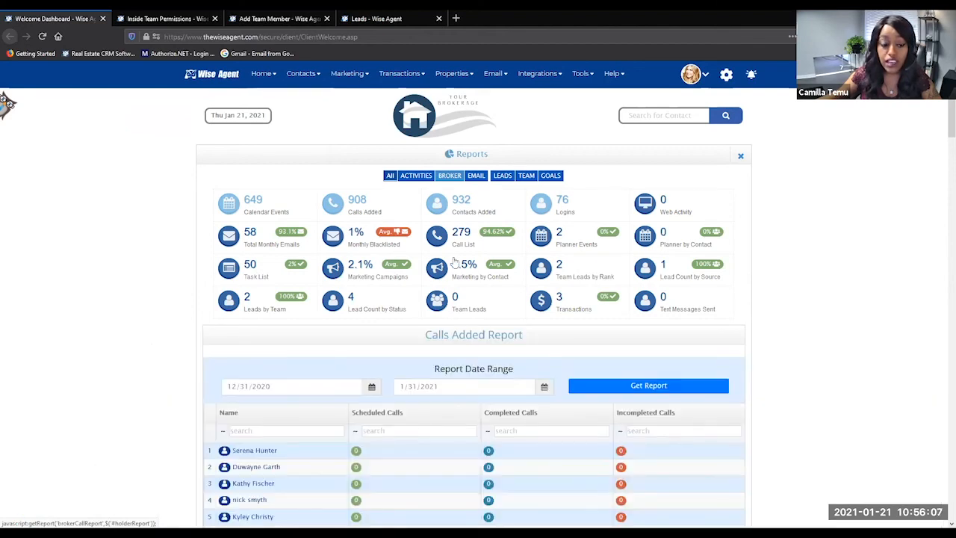
scroll(423, 234, "down", 3)
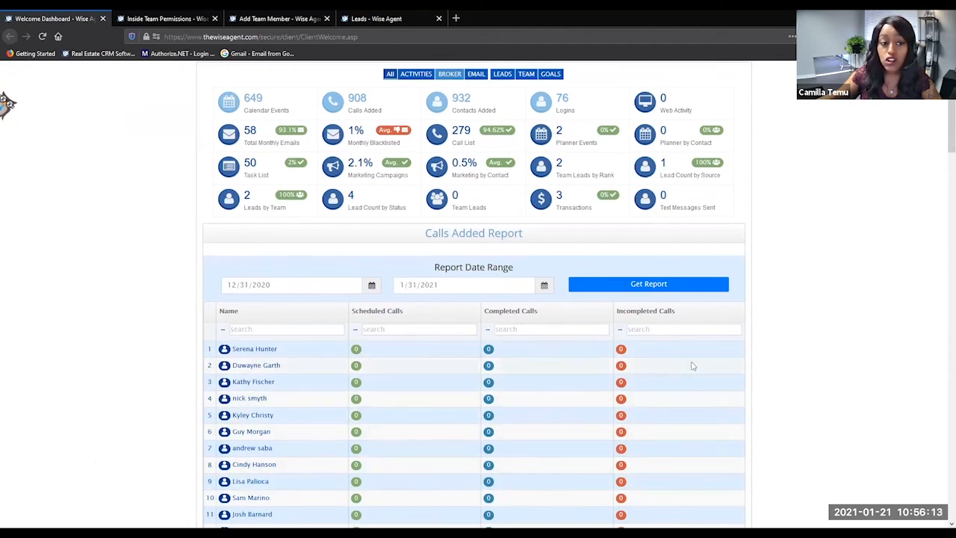
scroll(714, 426, "down", 1)
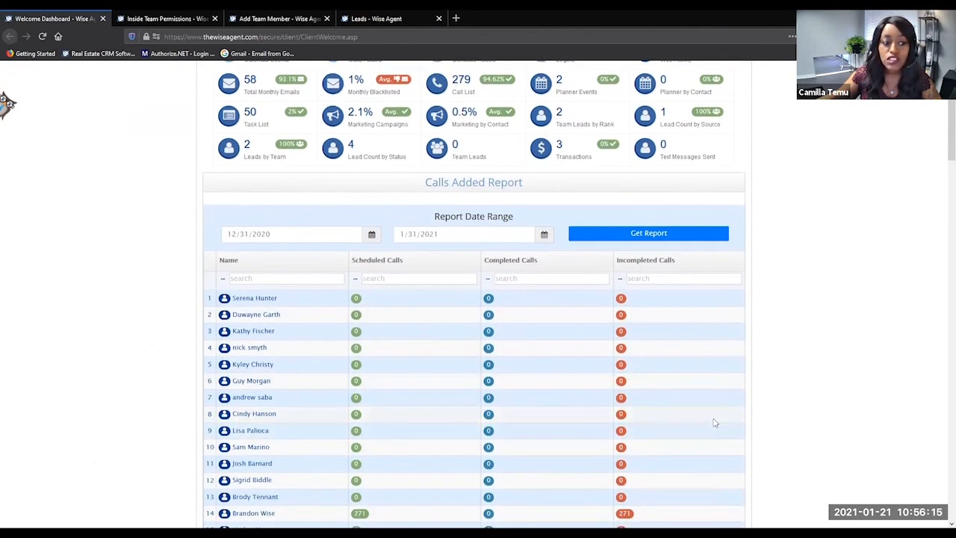
scroll(713, 425, "up", 2)
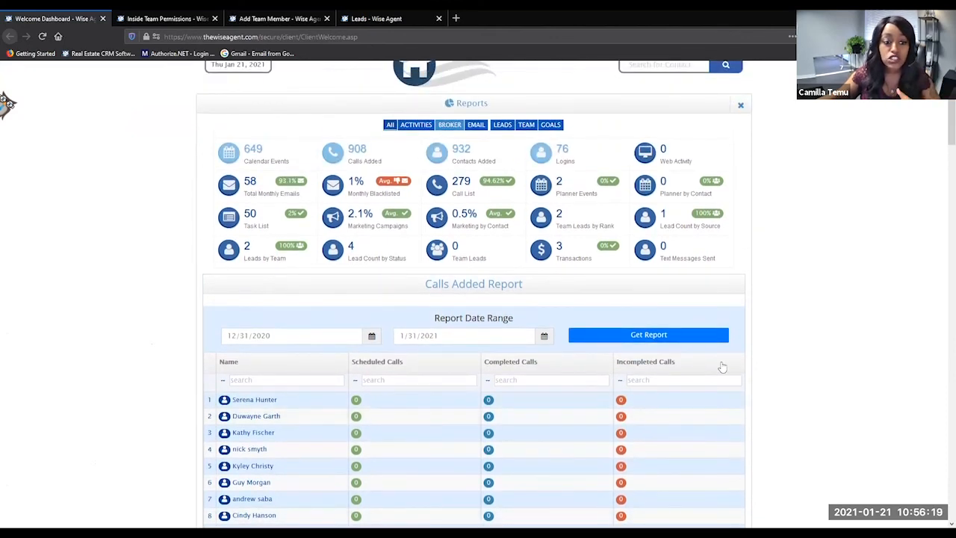
left_click(497, 161)
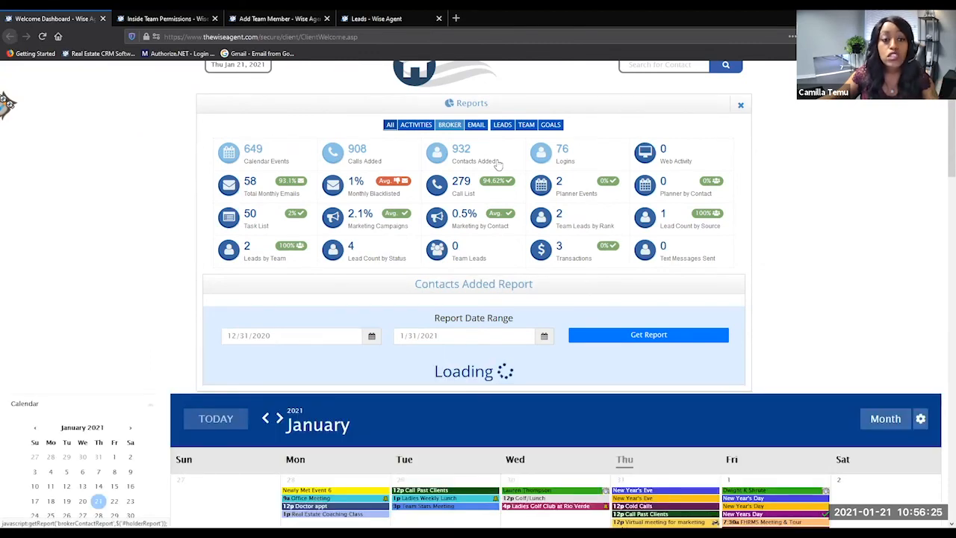
left_click(271, 166)
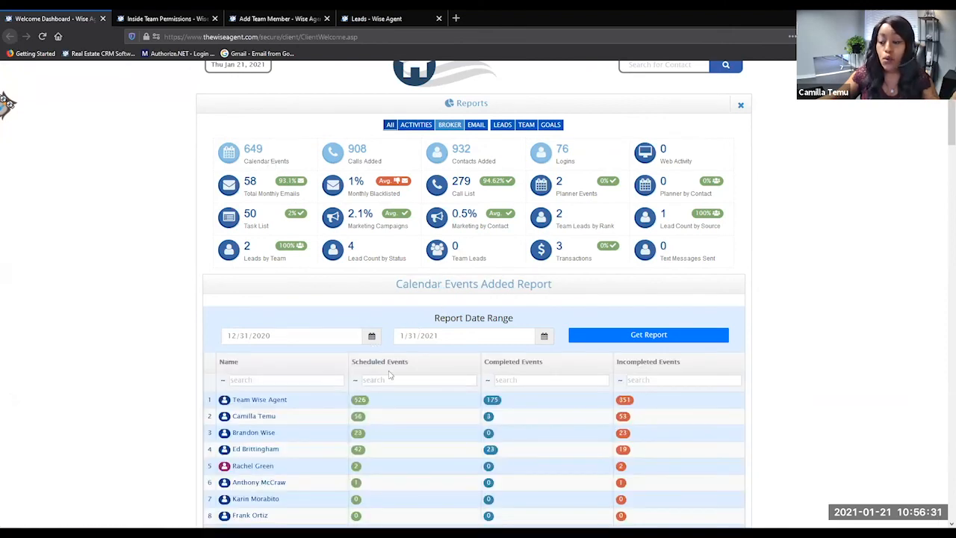
Look over the Calendar Events Added report, and open the Outside Team page to view its members
scroll(507, 429, "down", 1)
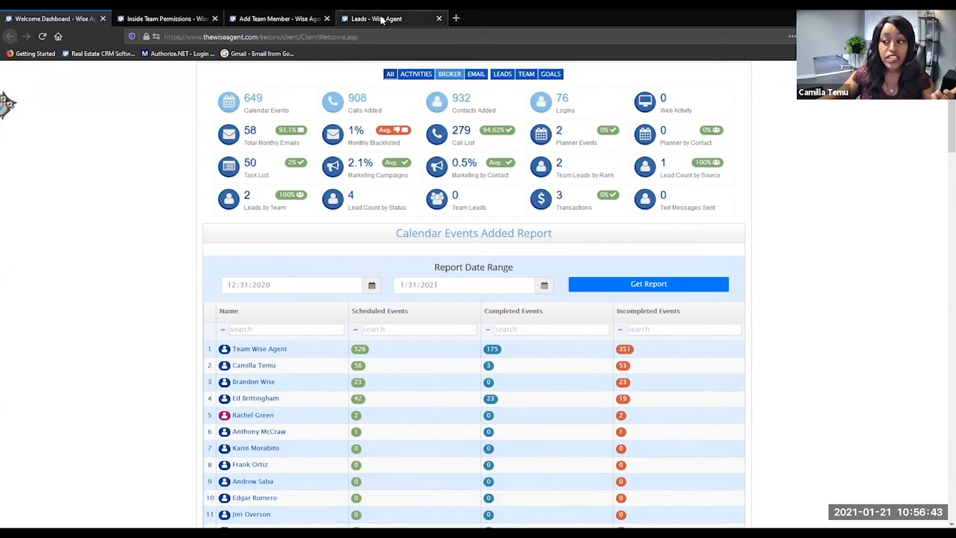
scroll(417, 179, "up", 2)
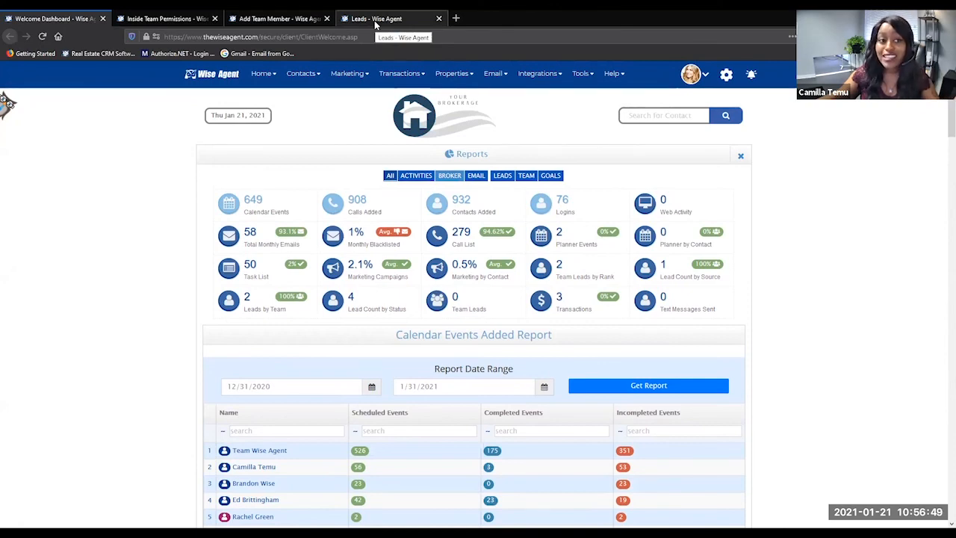
left_click(727, 76)
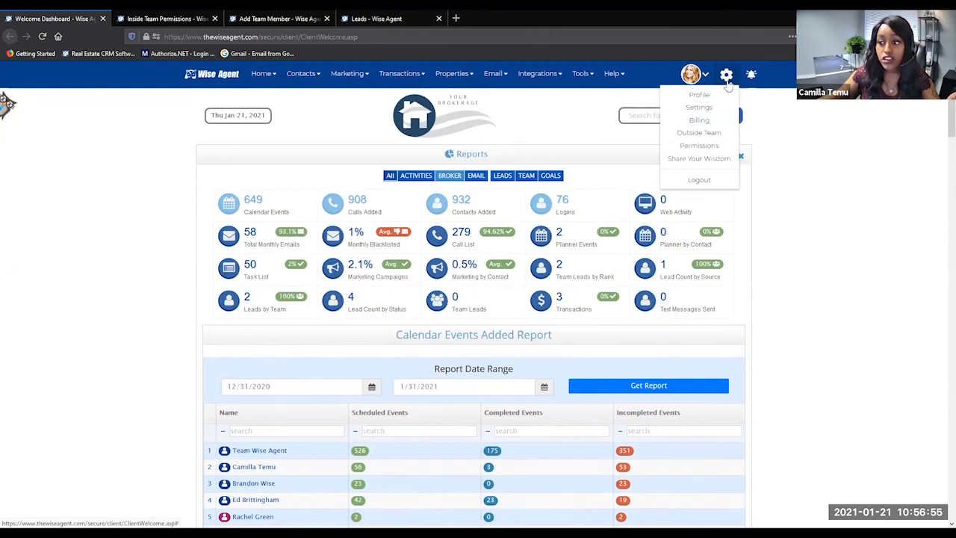
left_click(725, 138)
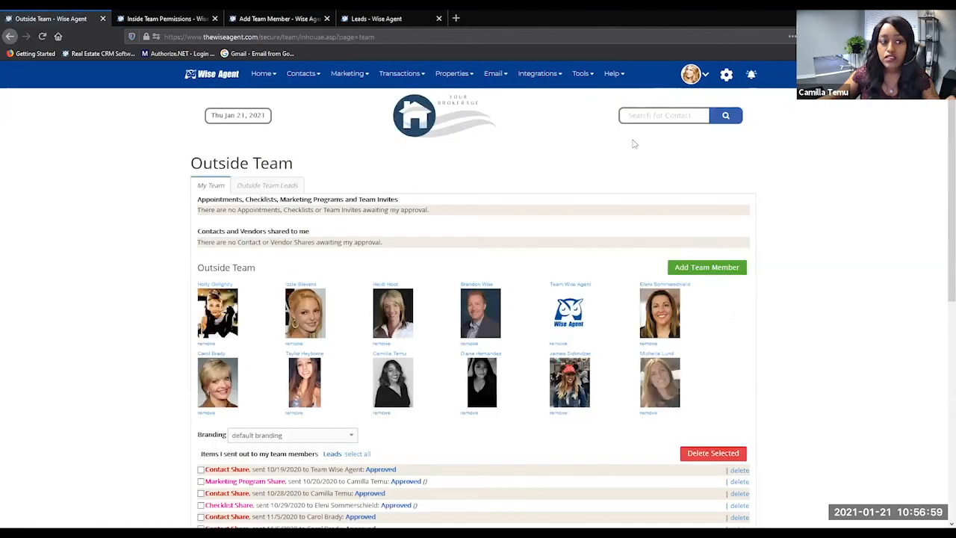
scroll(461, 236, "down", 1)
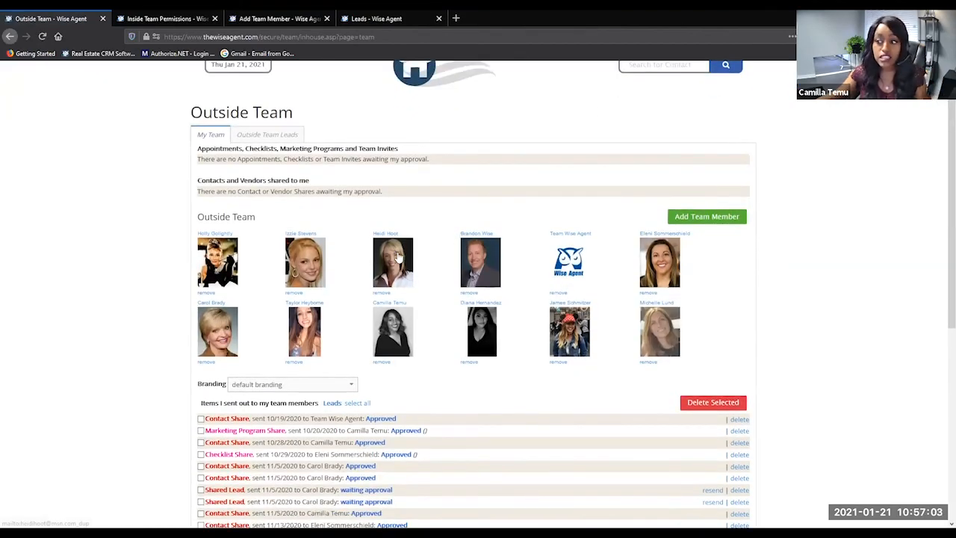
Open the Outside Team Leads list and review both the leads sent out and the leads received from other agents
left_click(268, 138)
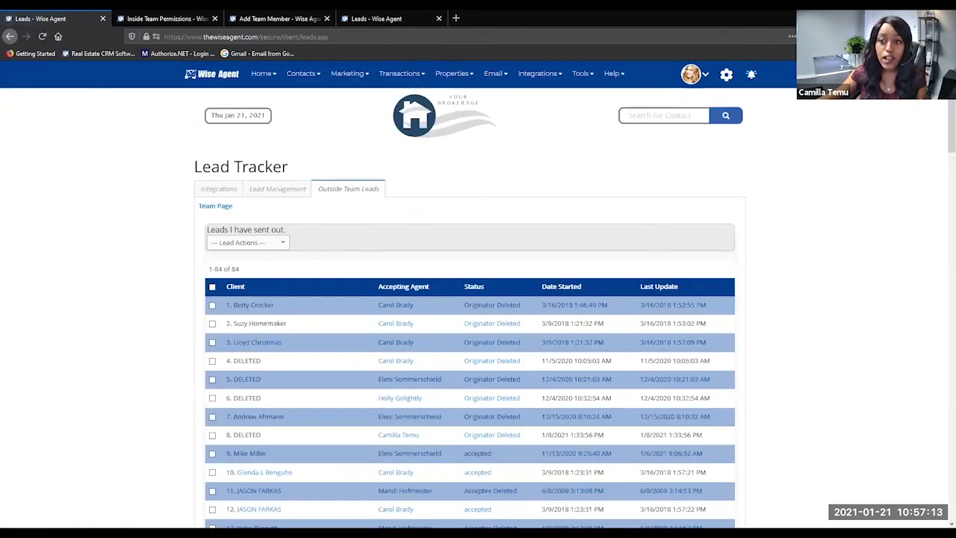
scroll(941, 187, "down", 3)
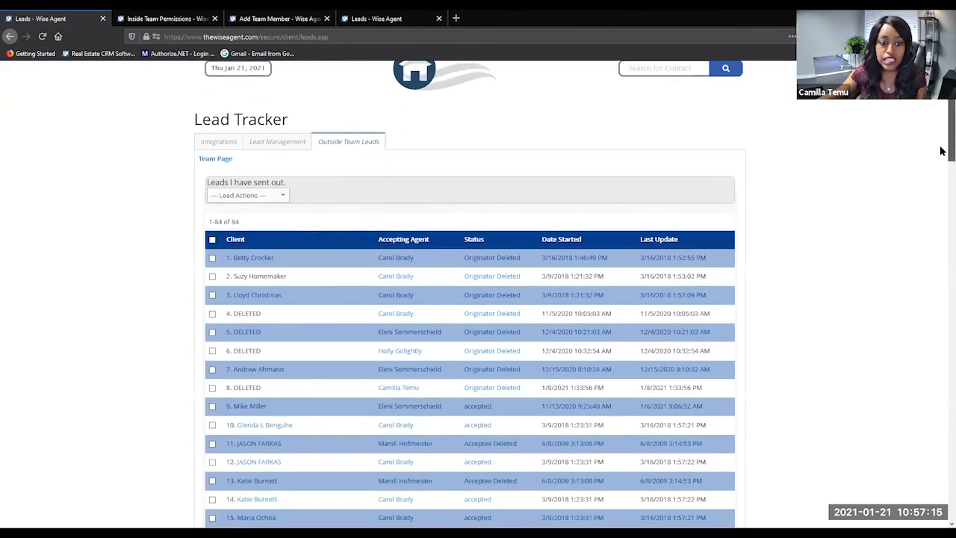
scroll(941, 224, "down", 16)
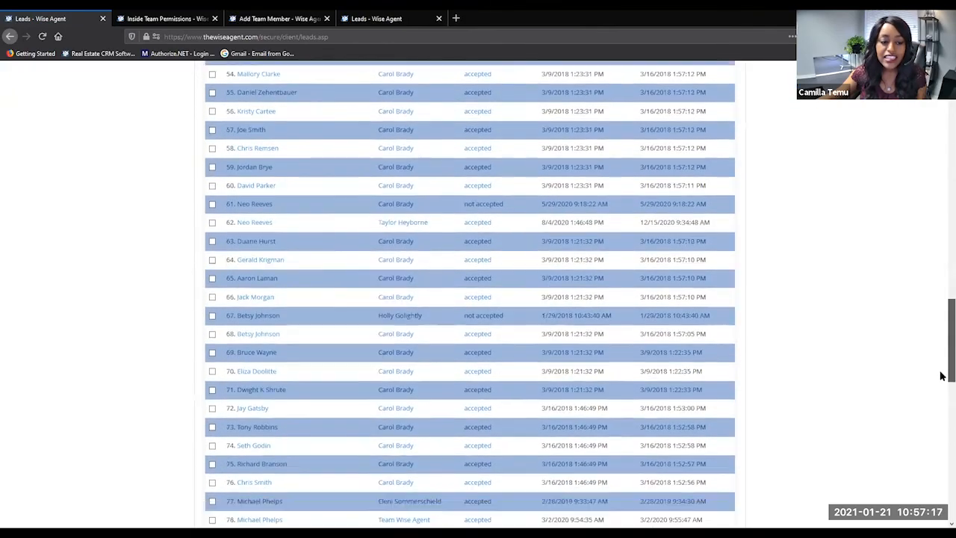
scroll(469, 298, "down", 2)
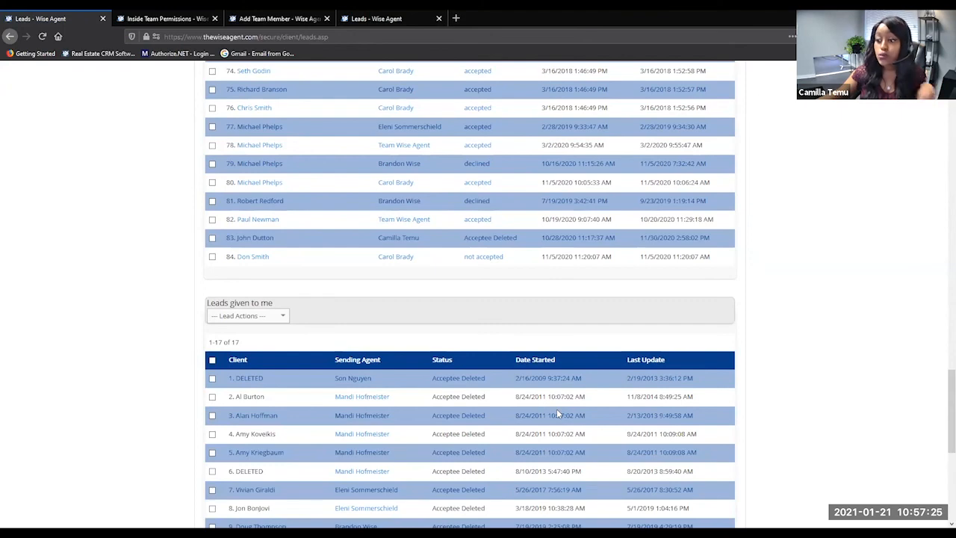
scroll(557, 413, "up", 1)
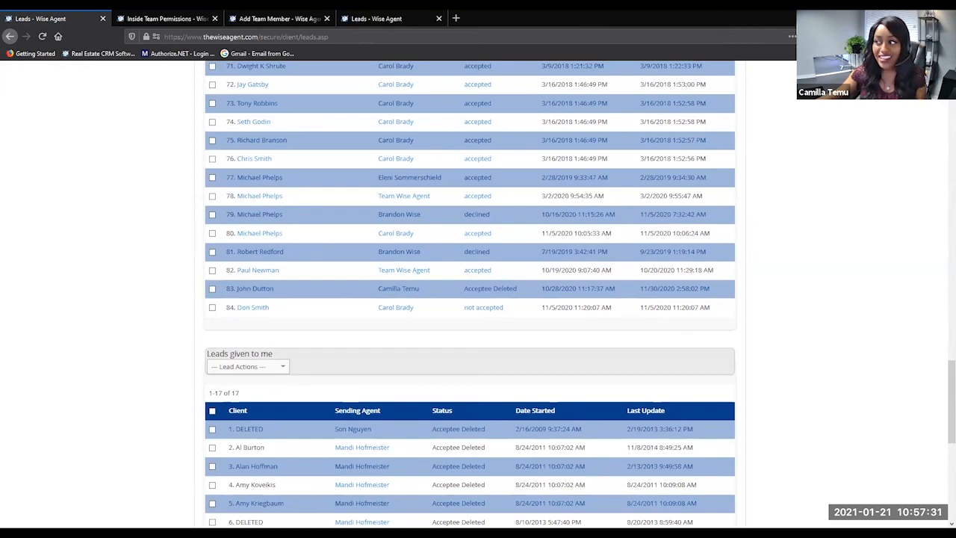
scroll(941, 278, "up", 20)
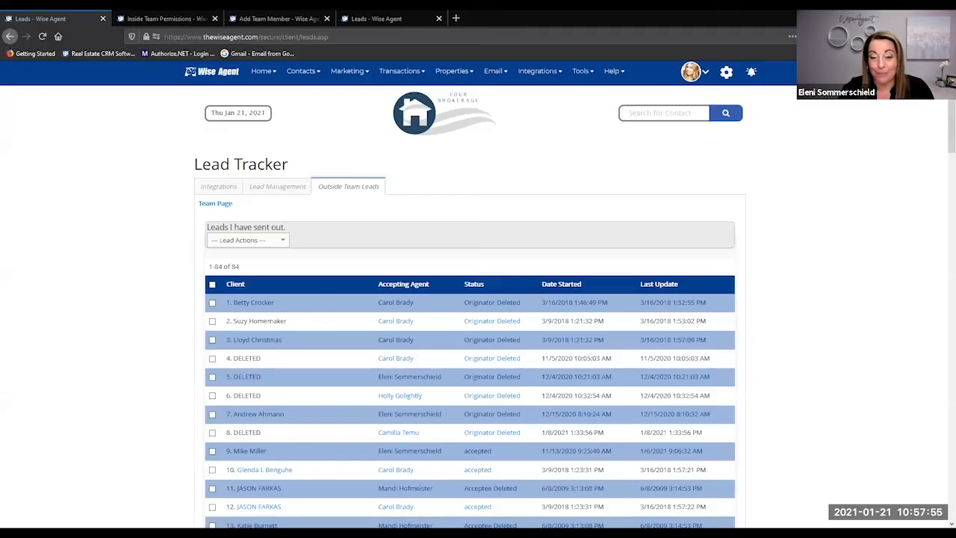
View the Lead Management rules, and return to the Outside Team page to review its members and shared items
left_click(263, 188)
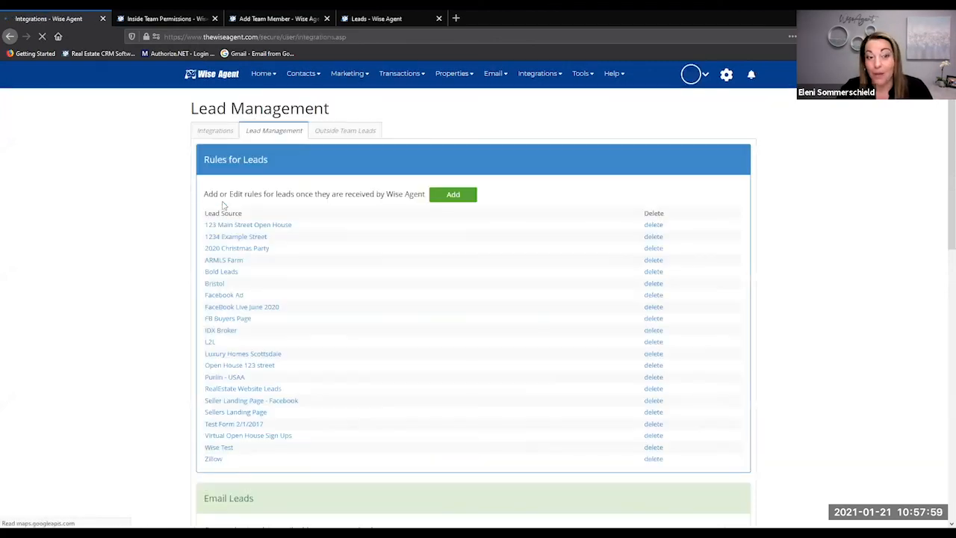
left_click(10, 37)
left_click(214, 204)
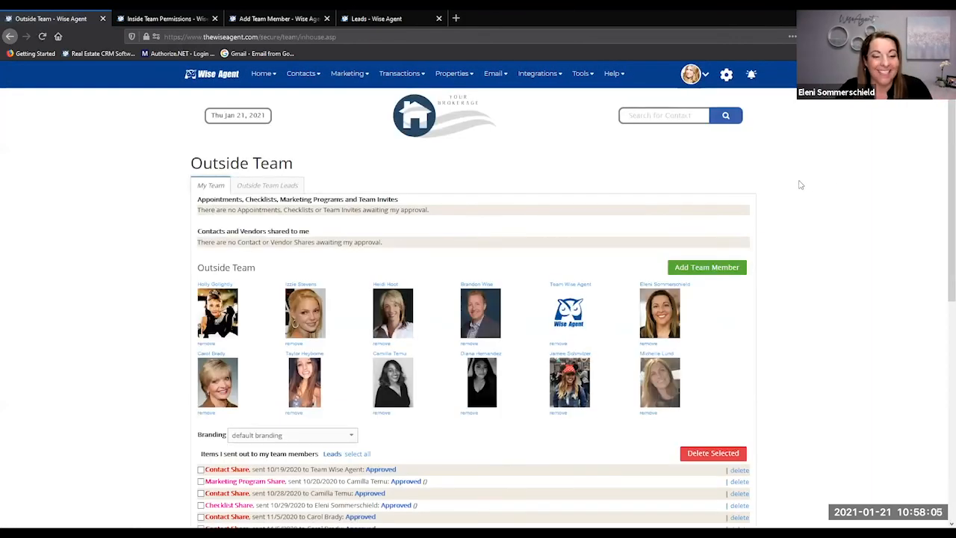
scroll(801, 184, "down", 3)
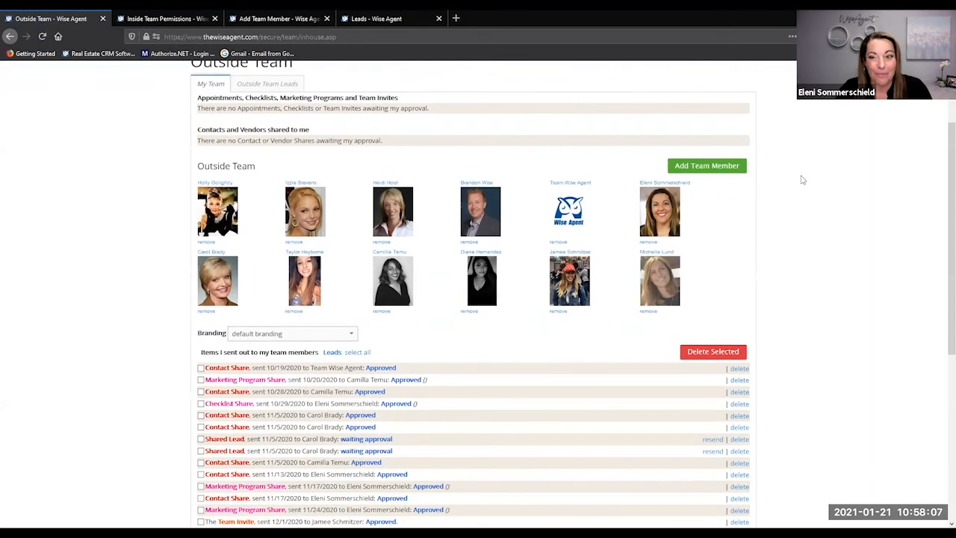
scroll(803, 177, "up", 3)
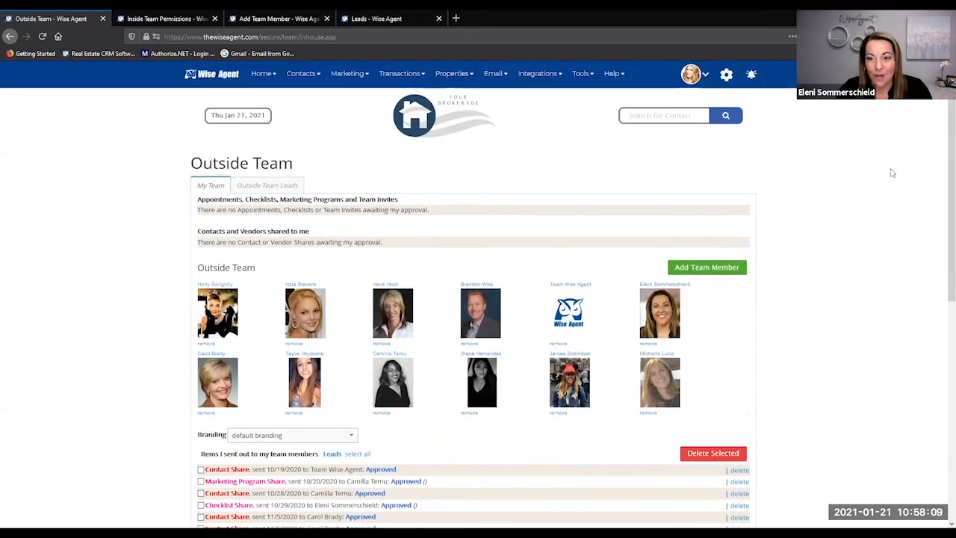